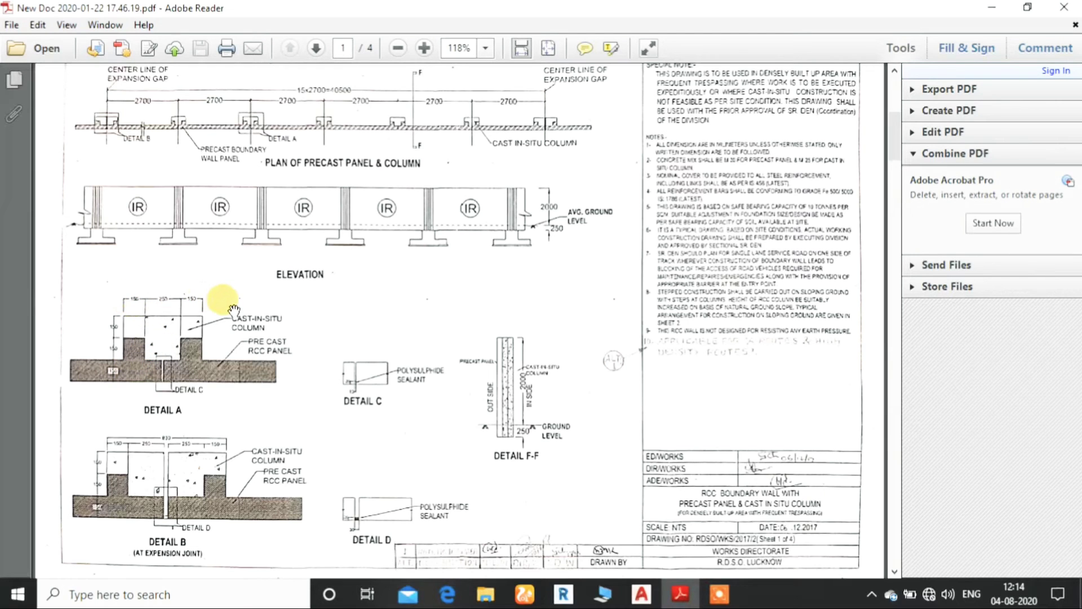
# Step: Examine the column dimensions in Detail A, Detail F-F and the elevation of the boundary wall drawing
pyautogui.keyDown('ctrl'); pyautogui.scroll(3, 224, 302); pyautogui.keyUp('ctrl')
pyautogui.scroll(-3, 284, 254)
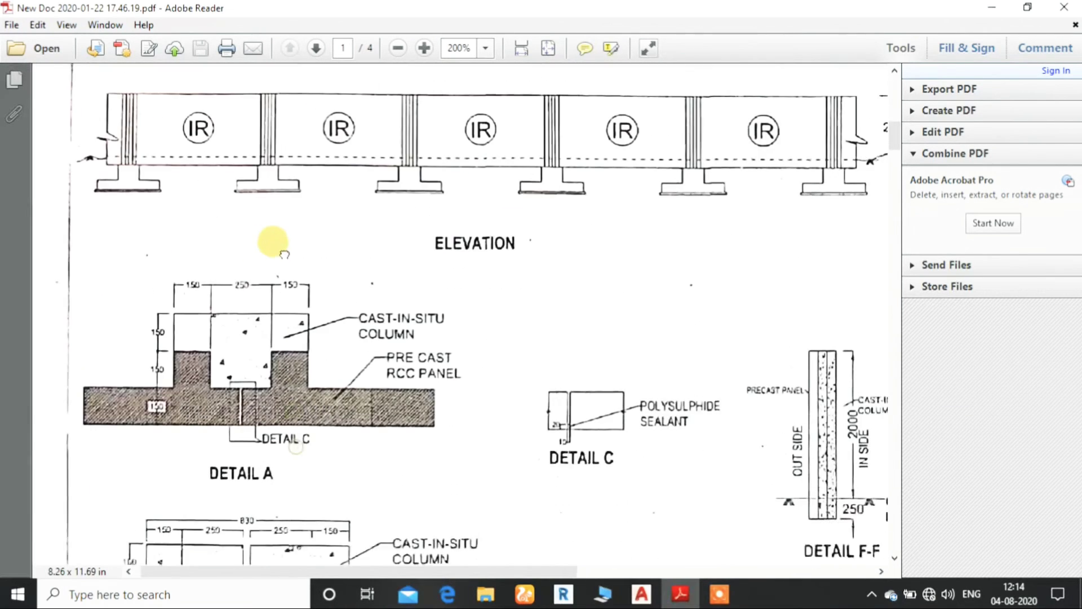
pyautogui.scroll(-1, 285, 255)
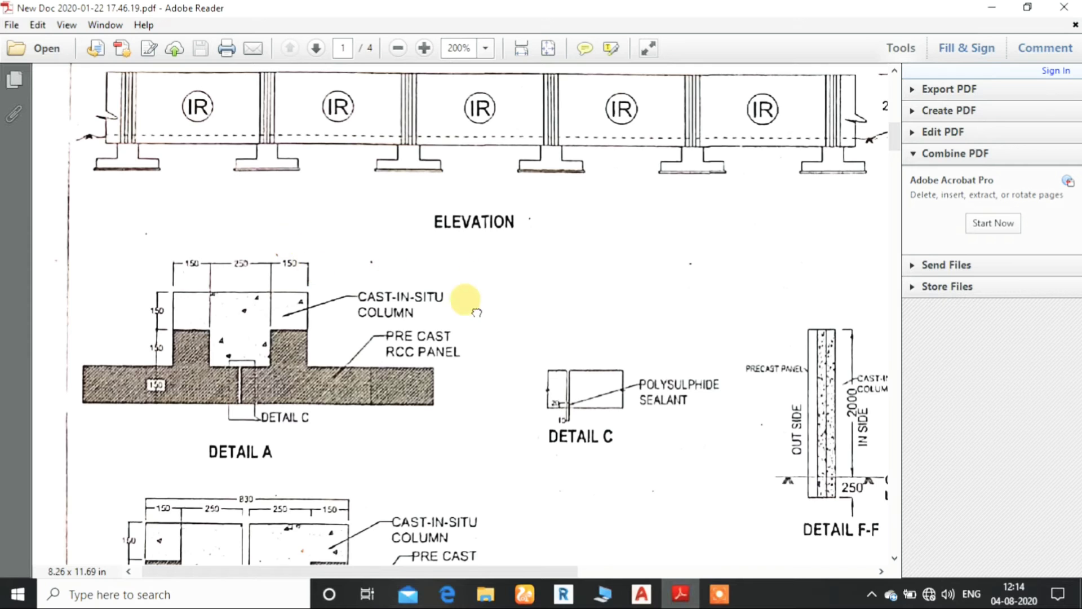
pyautogui.moveTo(471, 294); pyautogui.dragTo(325, 284)
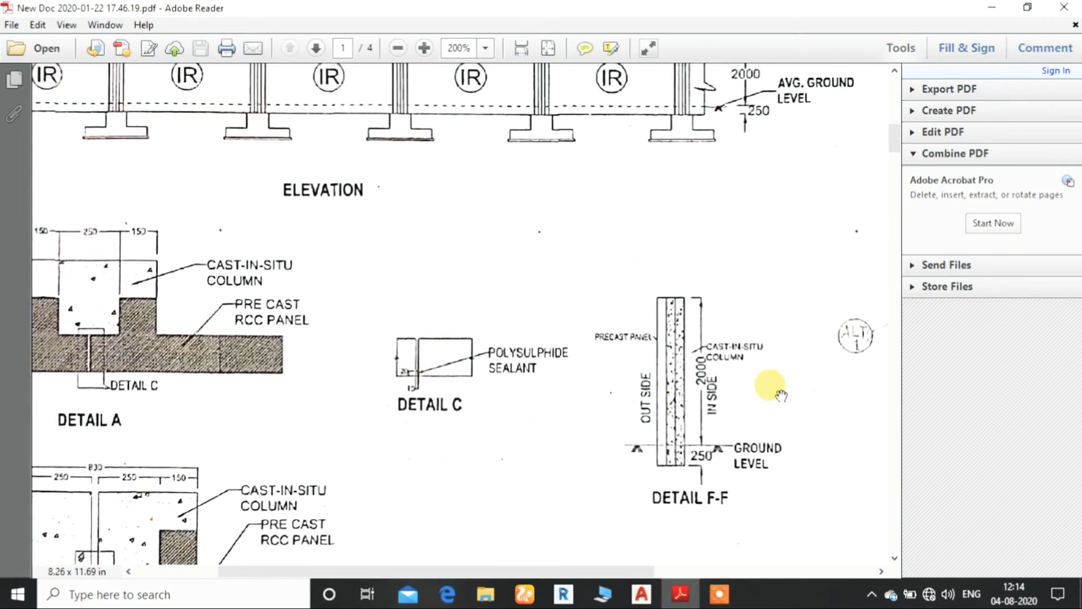
pyautogui.moveTo(780, 400); pyautogui.dragTo(796, 354)
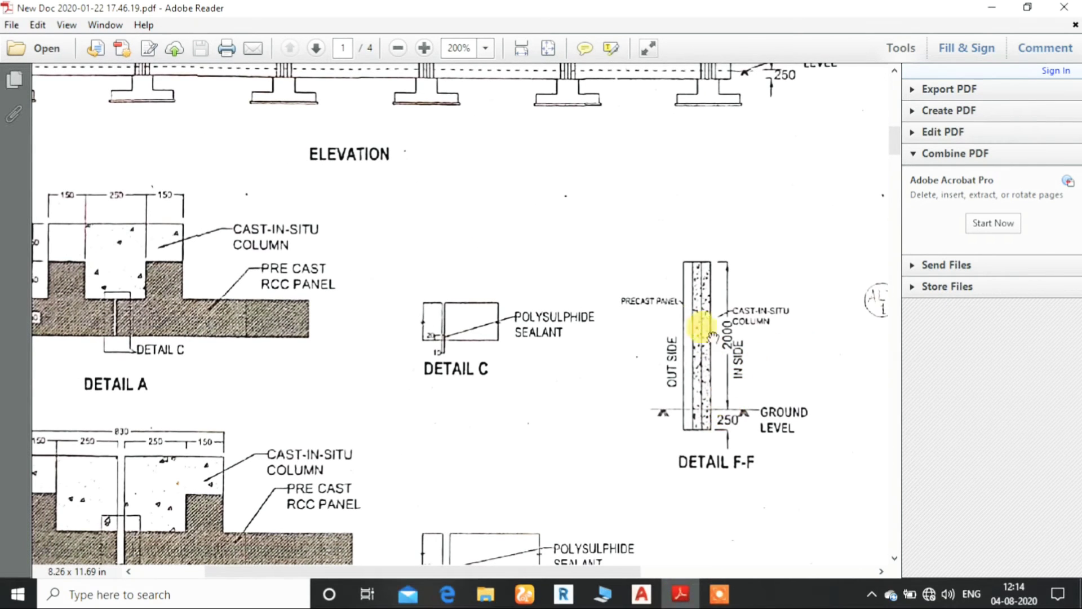
pyautogui.moveTo(700, 427); pyautogui.dragTo(789, 388)
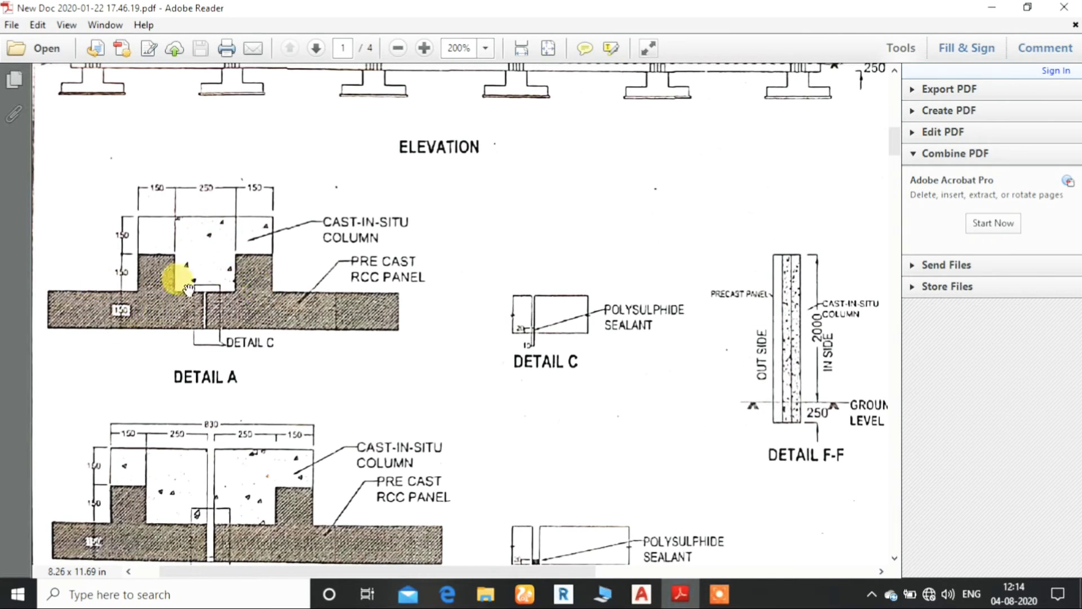
pyautogui.moveTo(300, 161); pyautogui.dragTo(348, 235)
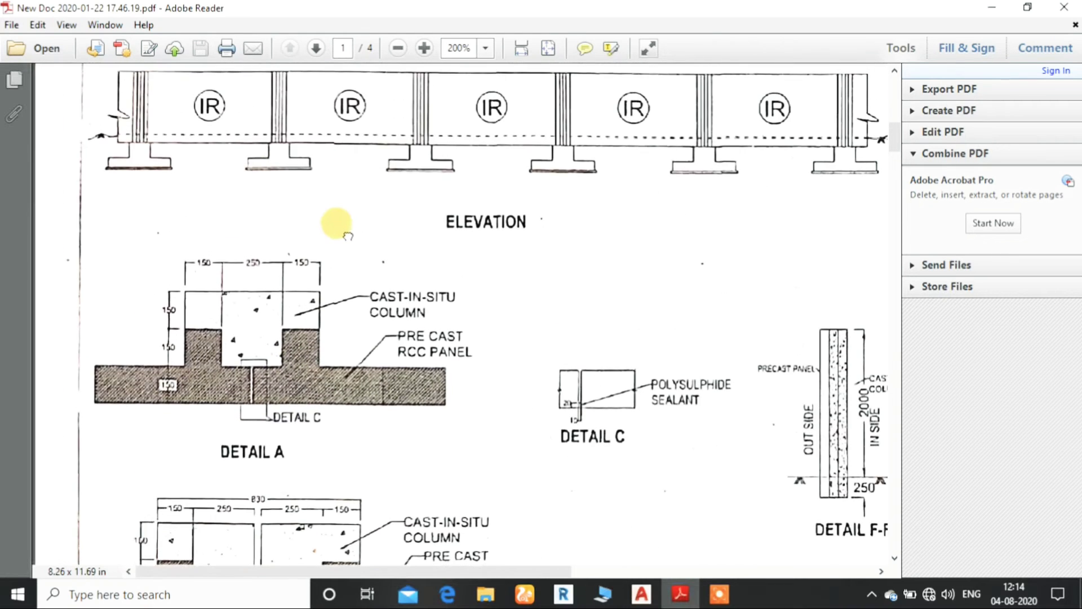
pyautogui.scroll(2, 332, 253)
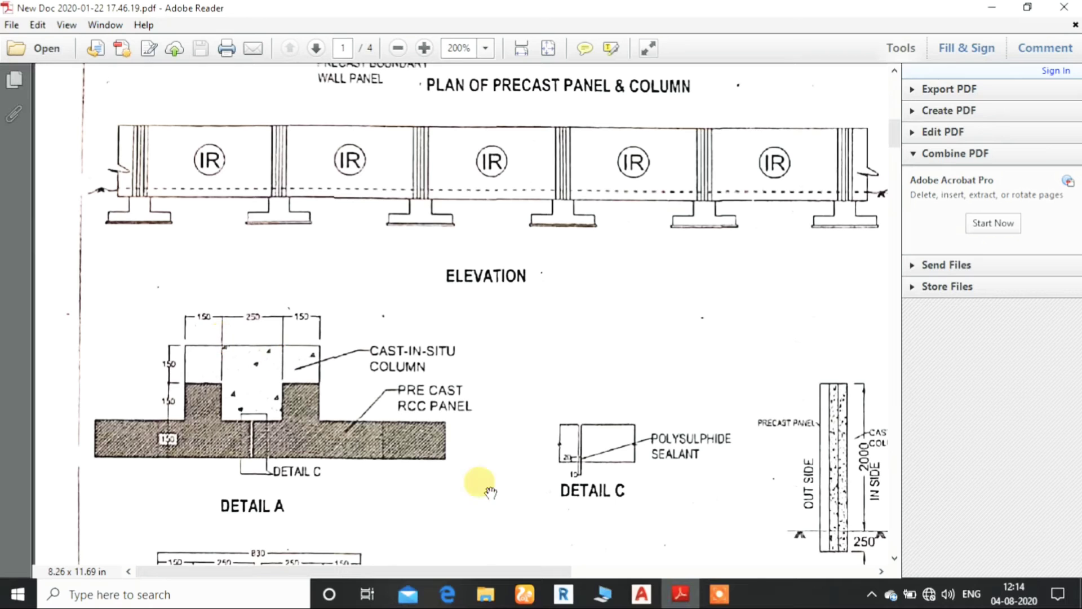
# Step: Switch to AutoCAD and, with Ortho on, draw a line 550 to the right and continue it 150 downward
pyautogui.click(642, 595)
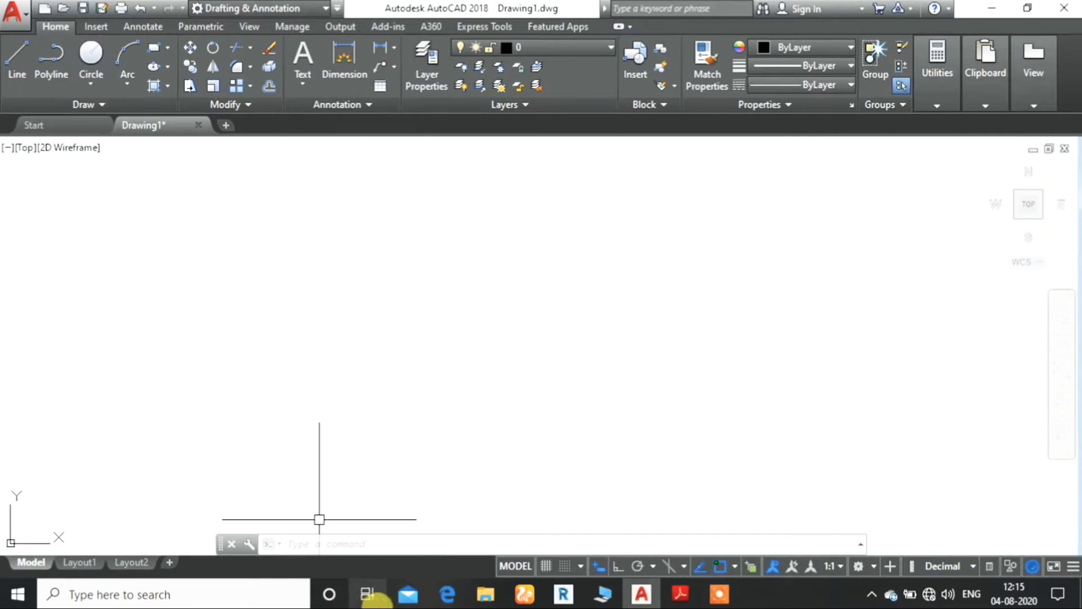
pyautogui.click(641, 598)
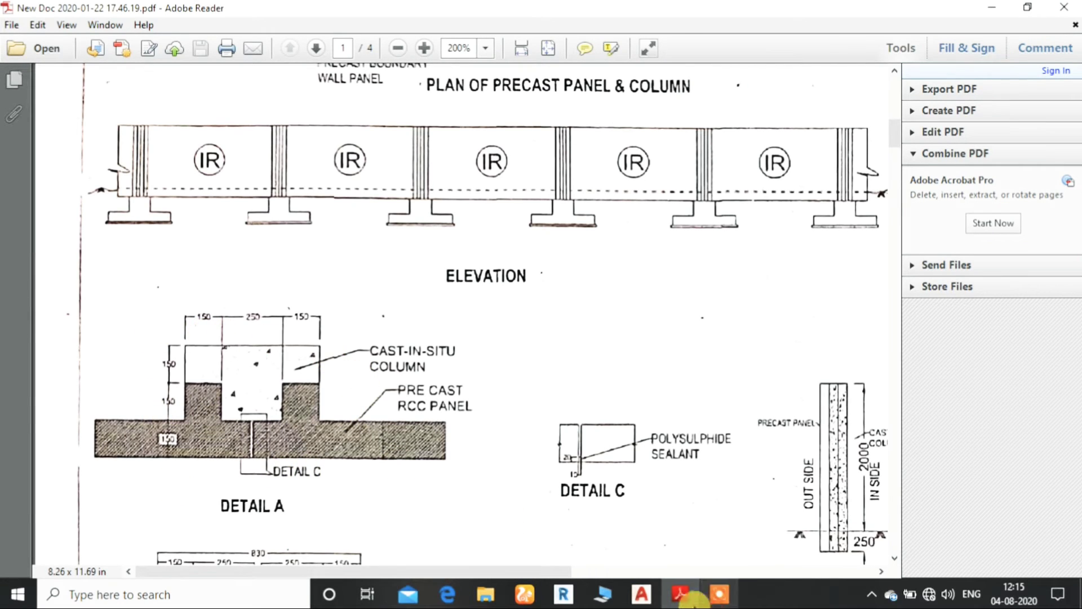
pyautogui.click(643, 594)
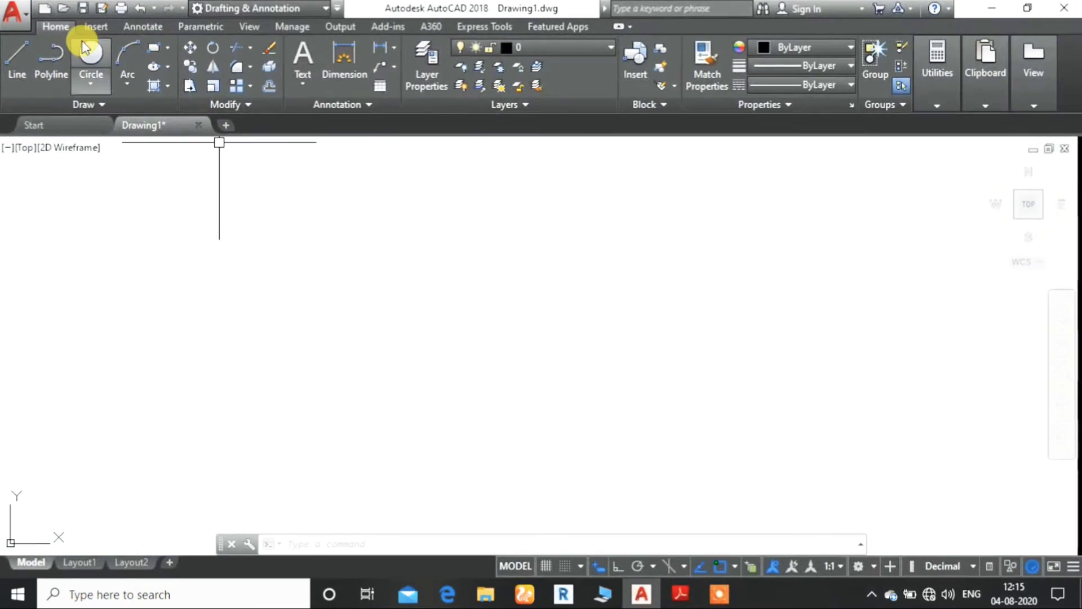
pyautogui.click(17, 61)
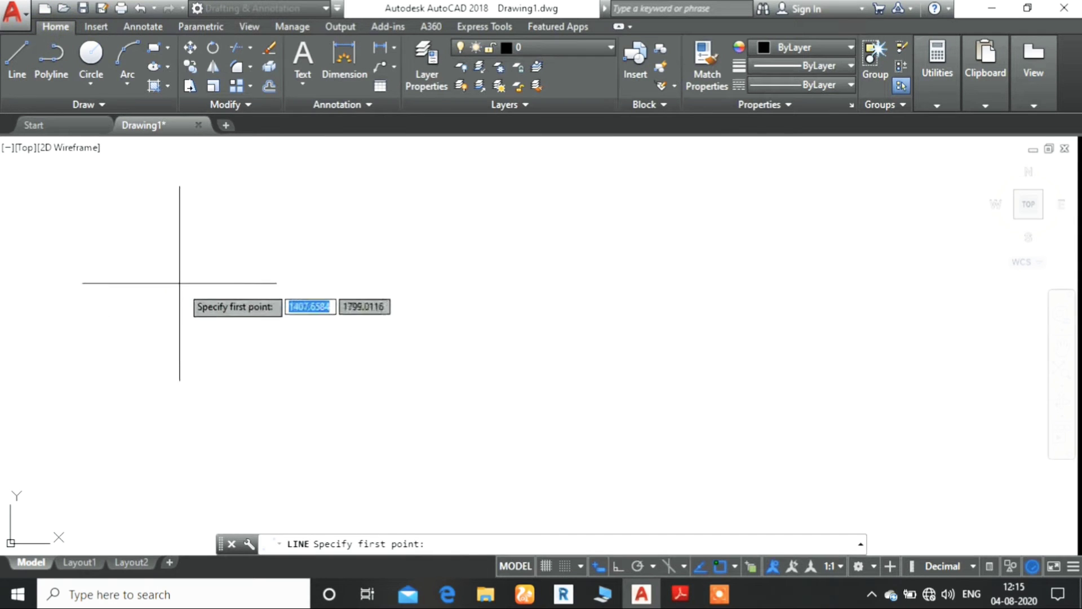
pyautogui.click(176, 265)
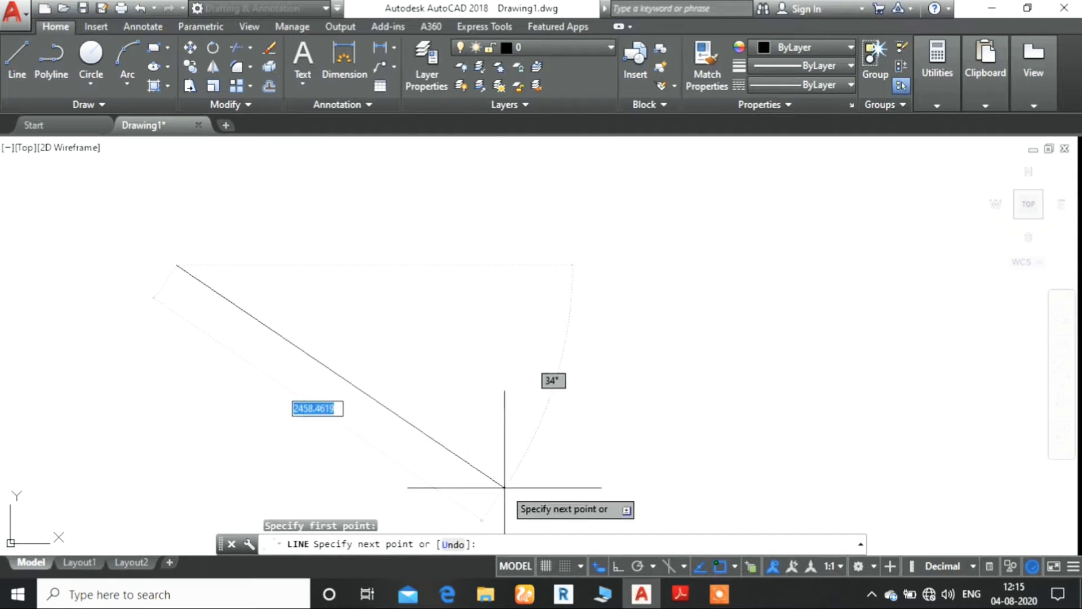
pyautogui.click(618, 566)
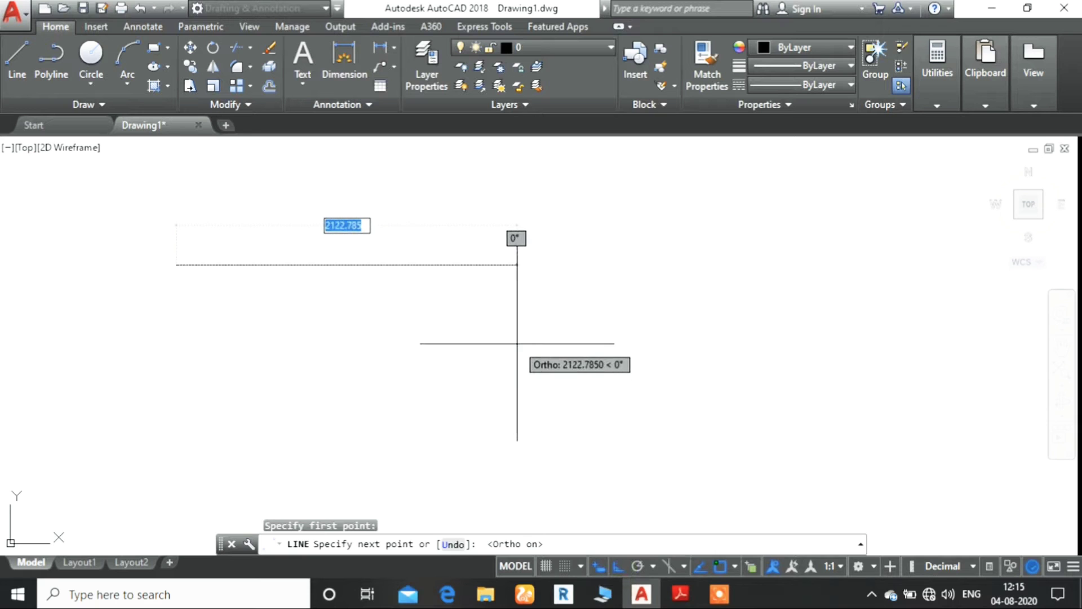
pyautogui.write('550')
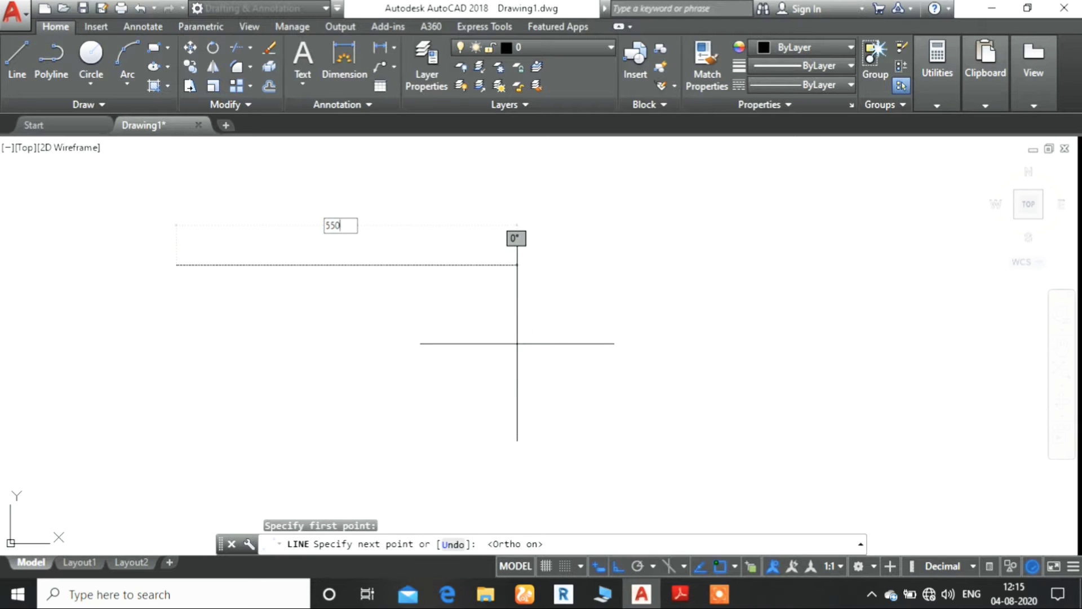
pyautogui.press('Return')
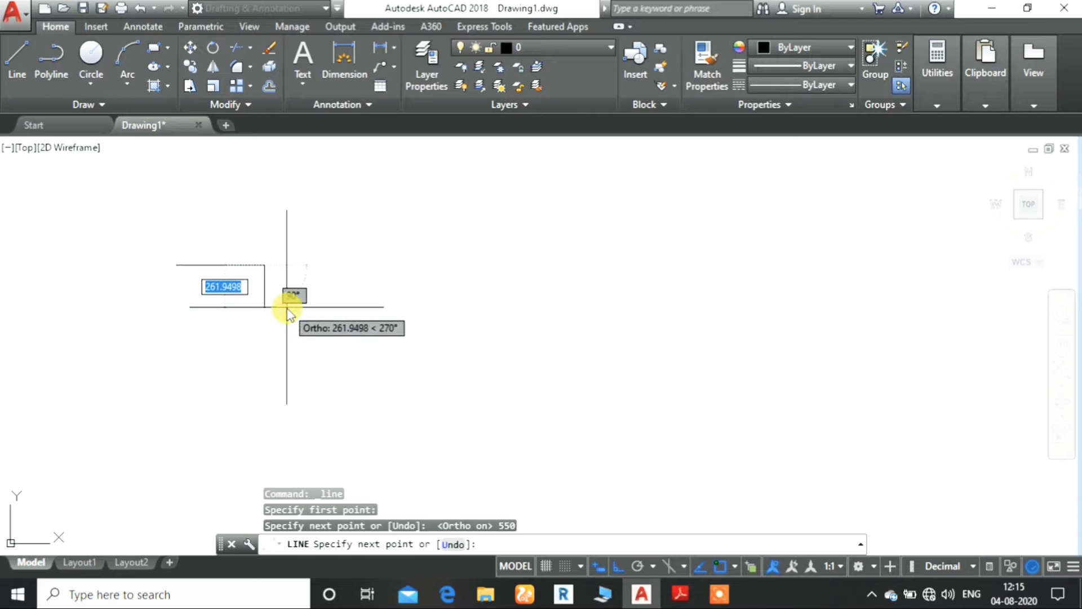
pyautogui.write('150')
pyautogui.press('Return')
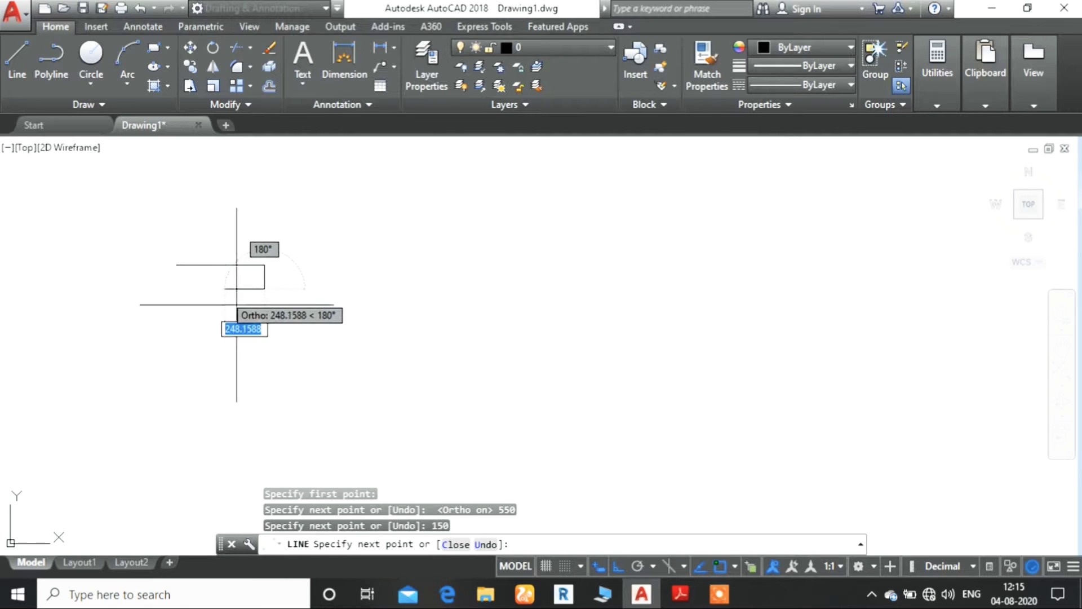
# Step: Check Detail A in the PDF and continue the column outline in AutoCAD 150 to the left and 150 downward
pyautogui.click(680, 593)
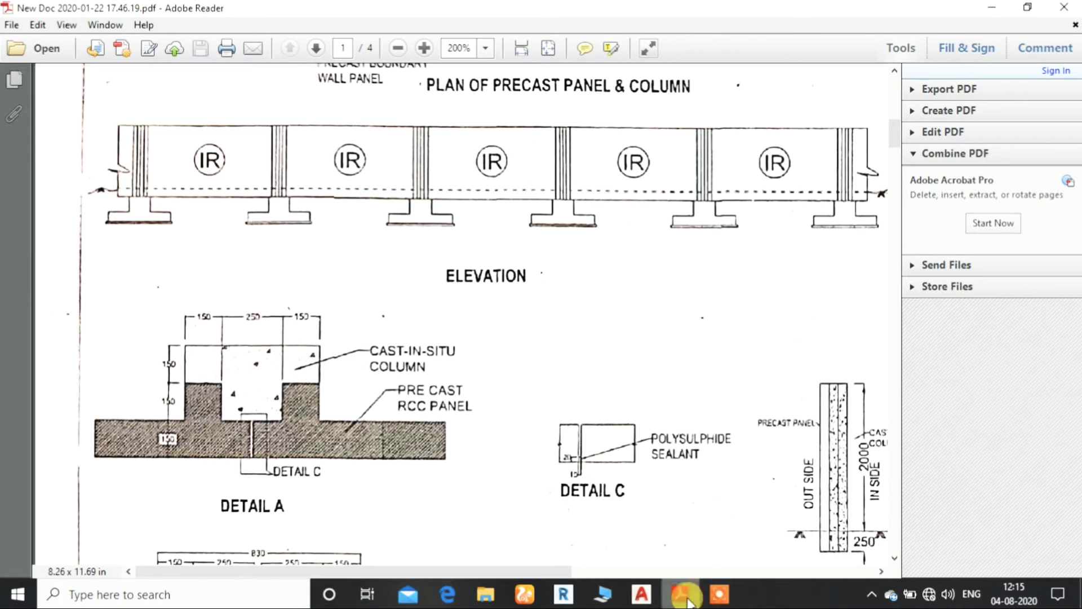
pyautogui.click(655, 595)
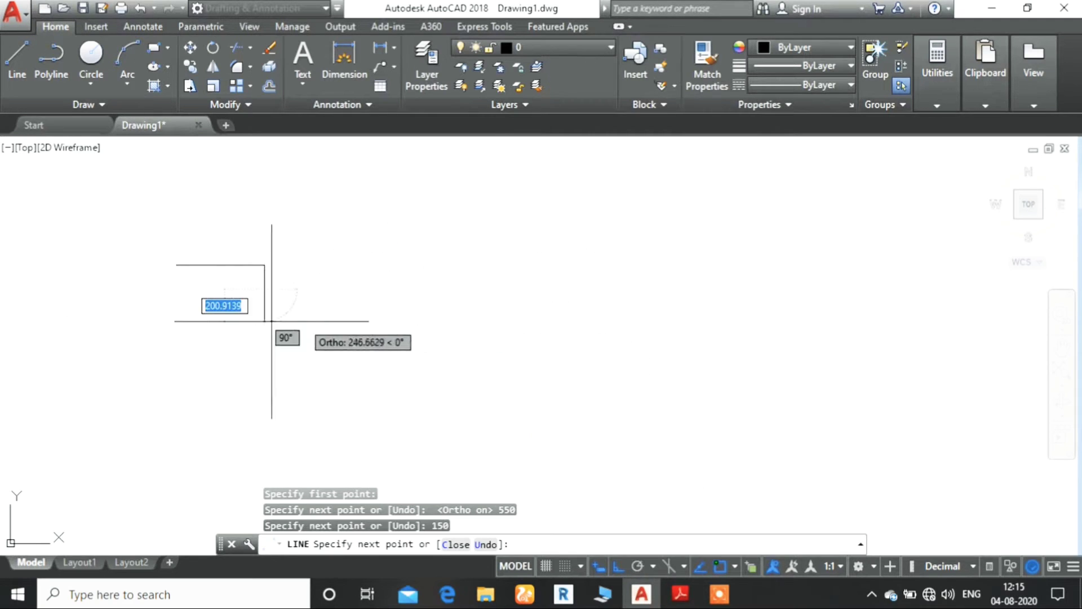
pyautogui.write('150')
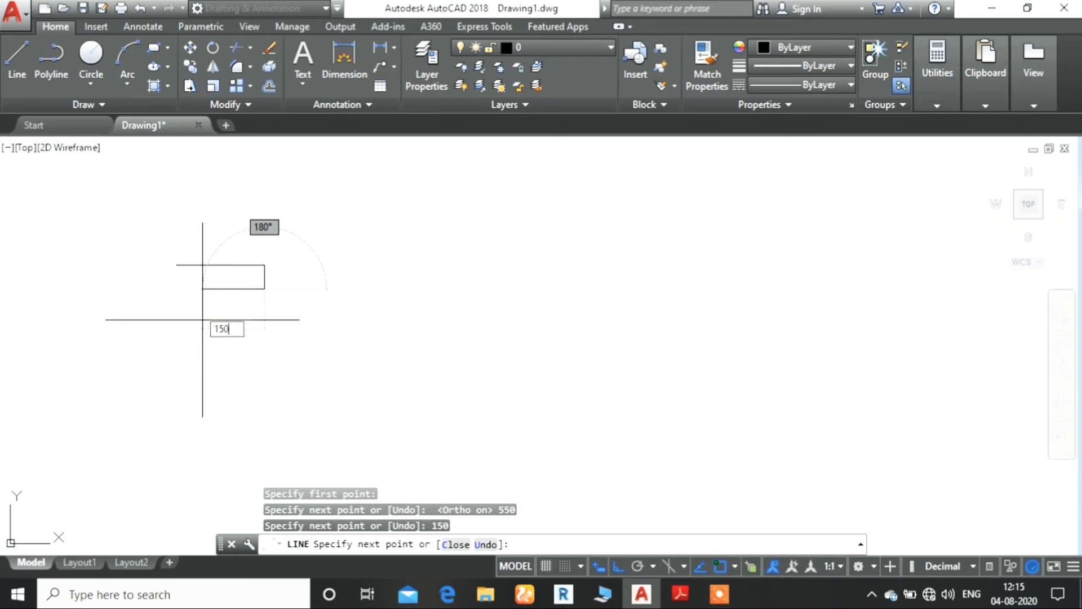
pyautogui.press('Return')
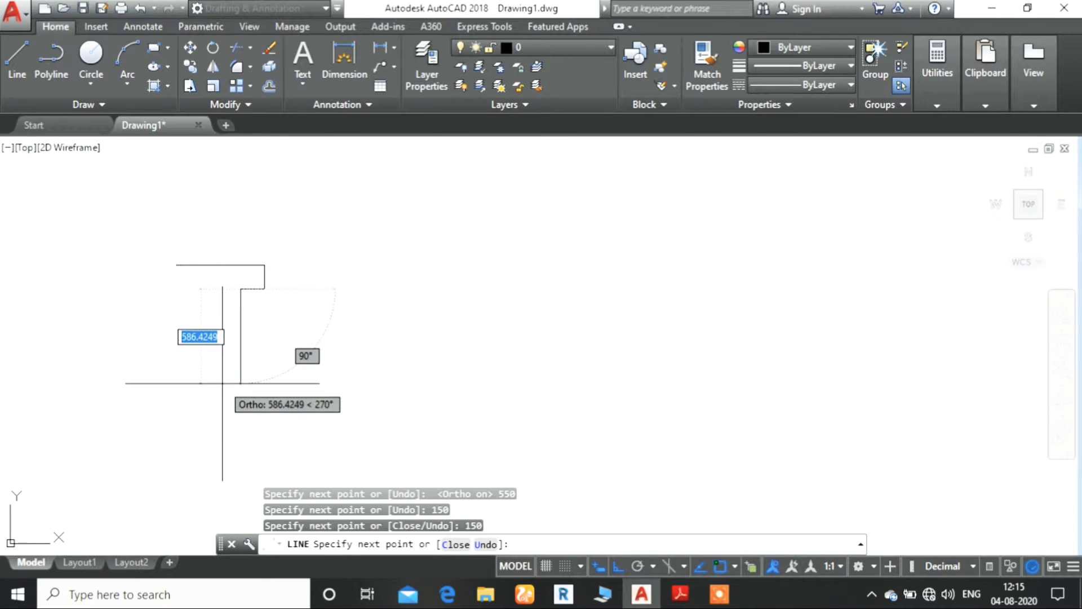
pyautogui.write('150')
pyautogui.press('Return')
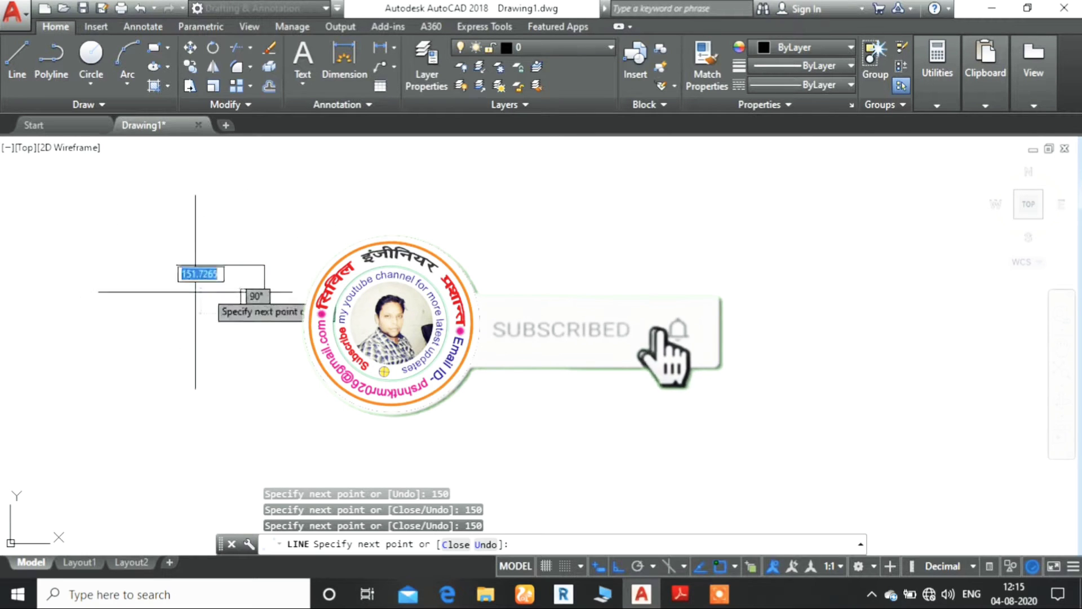
# Step: Complete the T-shaped column outline with segments 250 left, 150 up and 150 left, and close it to the start point
pyautogui.write('250')
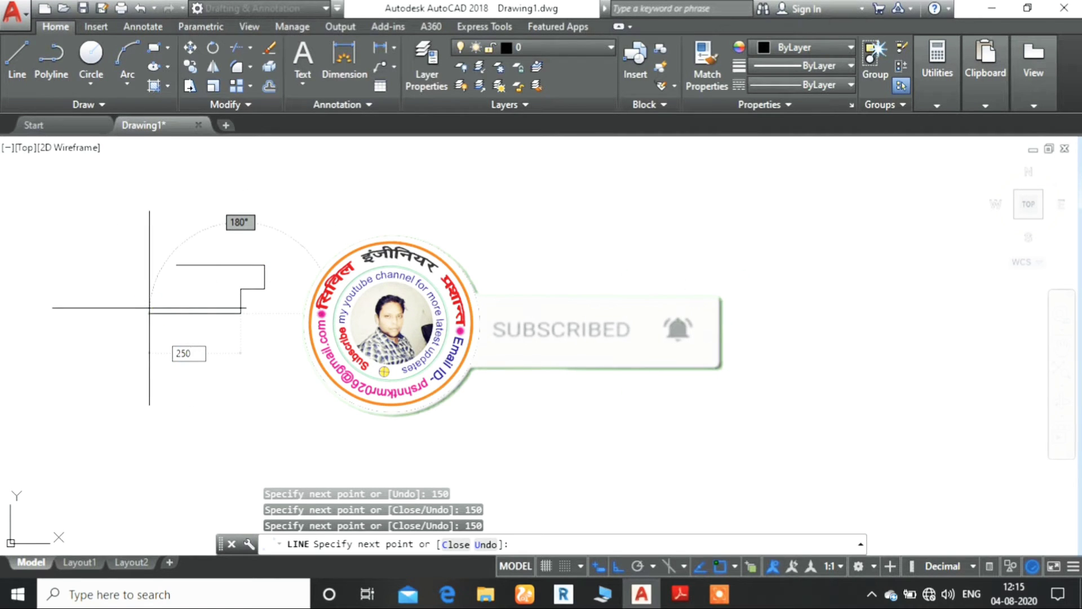
pyautogui.press('Return')
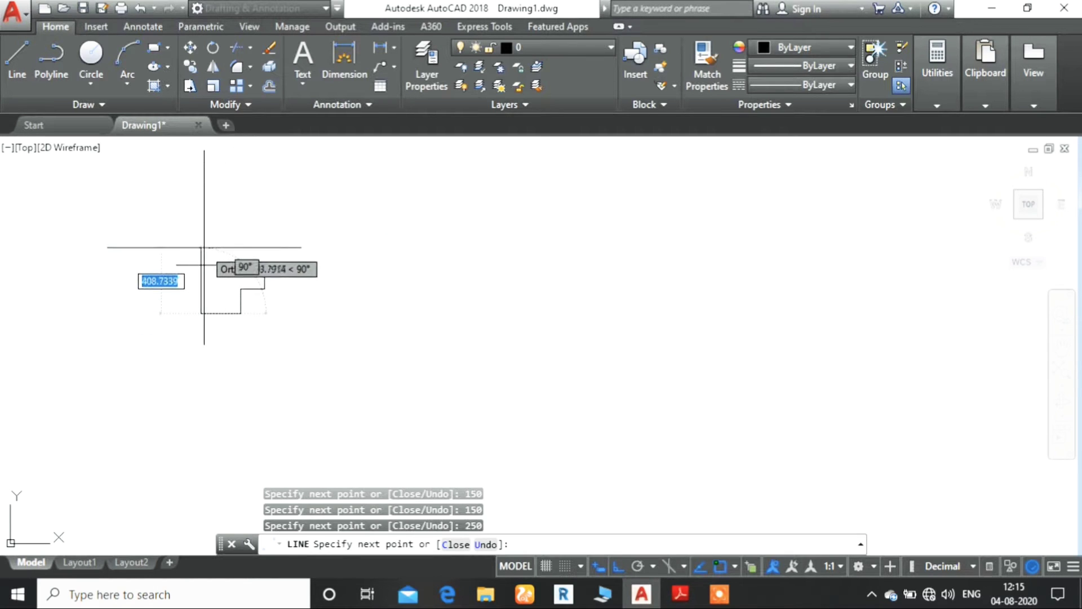
pyautogui.write('150')
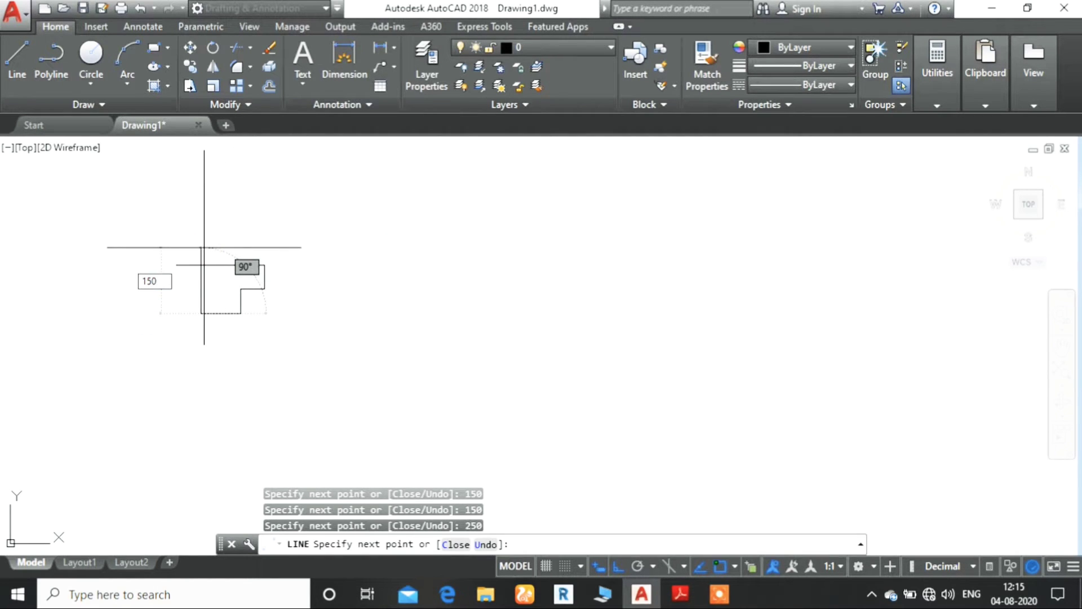
pyautogui.press('Return')
pyautogui.write('1')
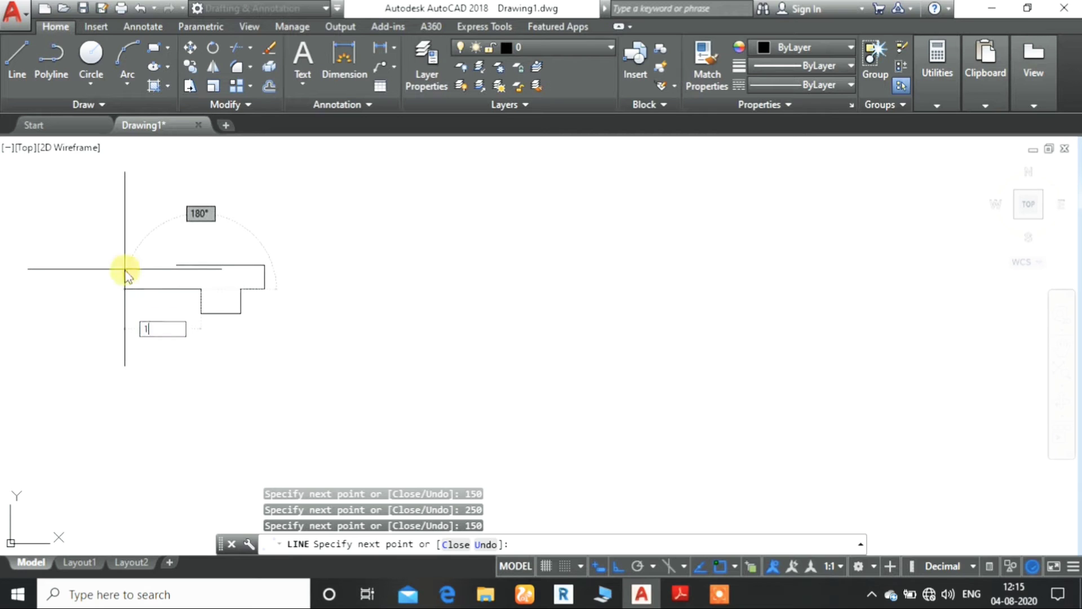
pyautogui.write('50')
pyautogui.press('Return')
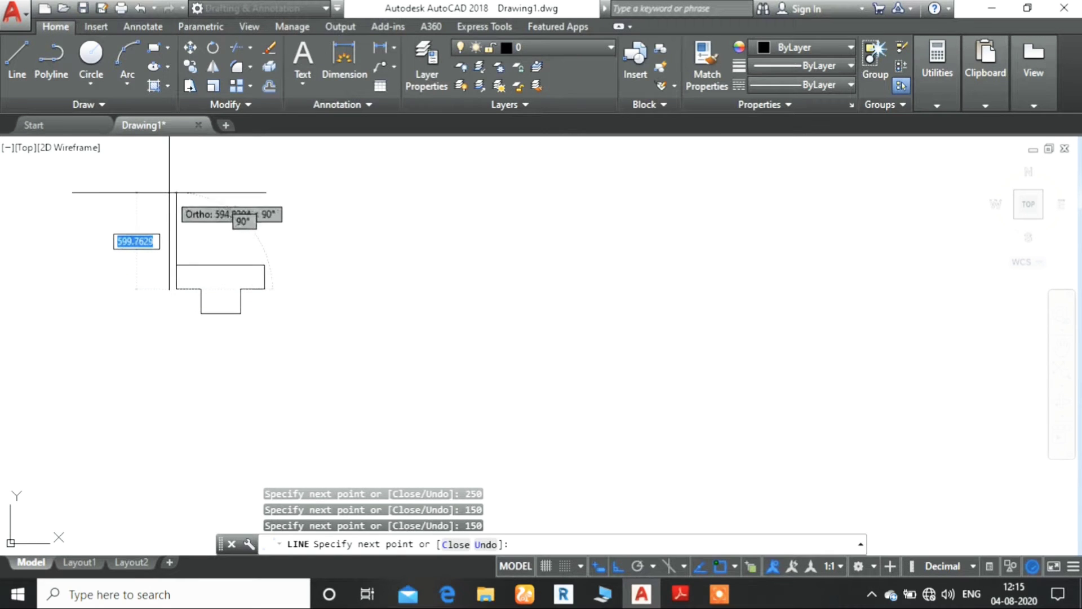
pyautogui.write('cl')
pyautogui.press('Return')
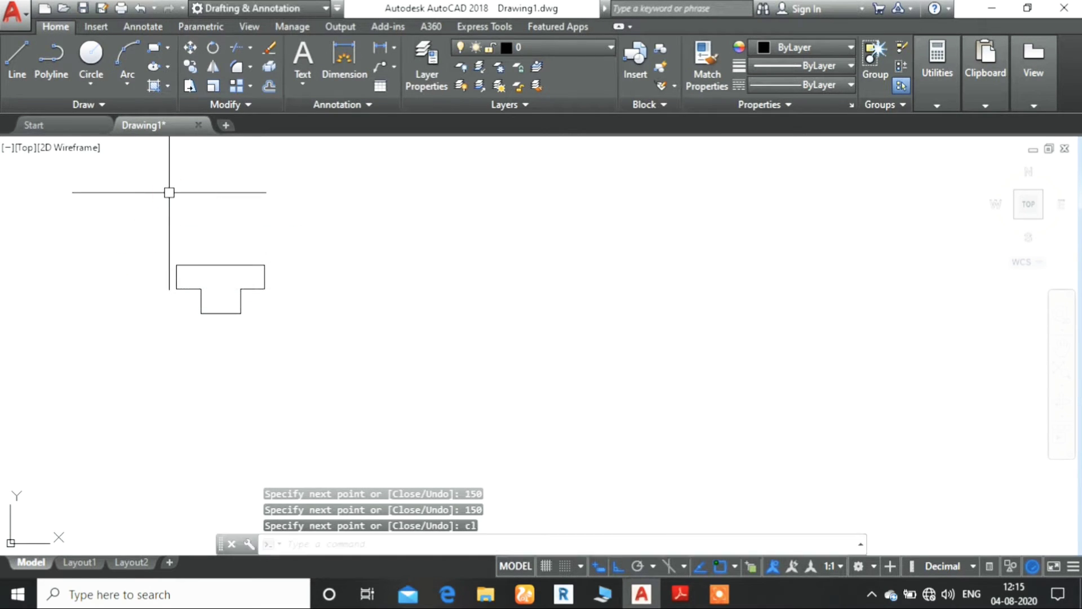
pyautogui.click(680, 593)
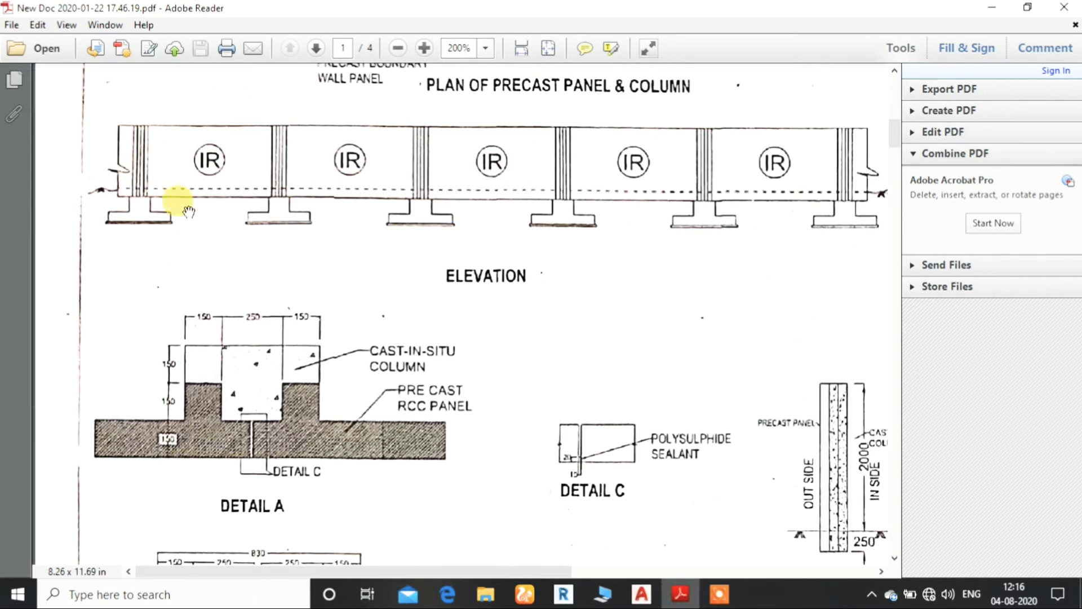
pyautogui.click(641, 593)
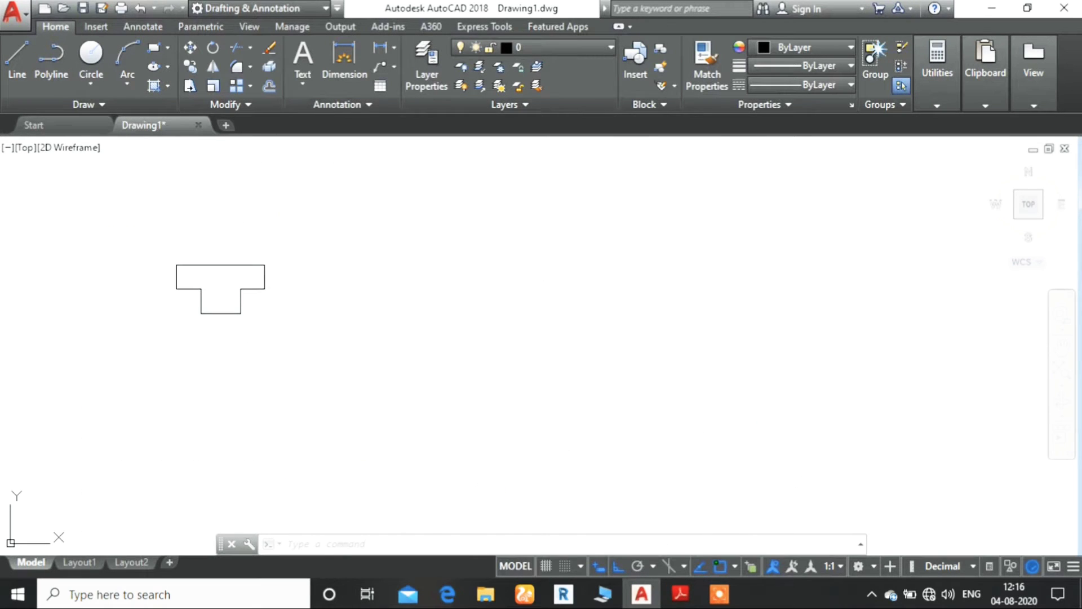
pyautogui.click(284, 242)
pyautogui.click(114, 352)
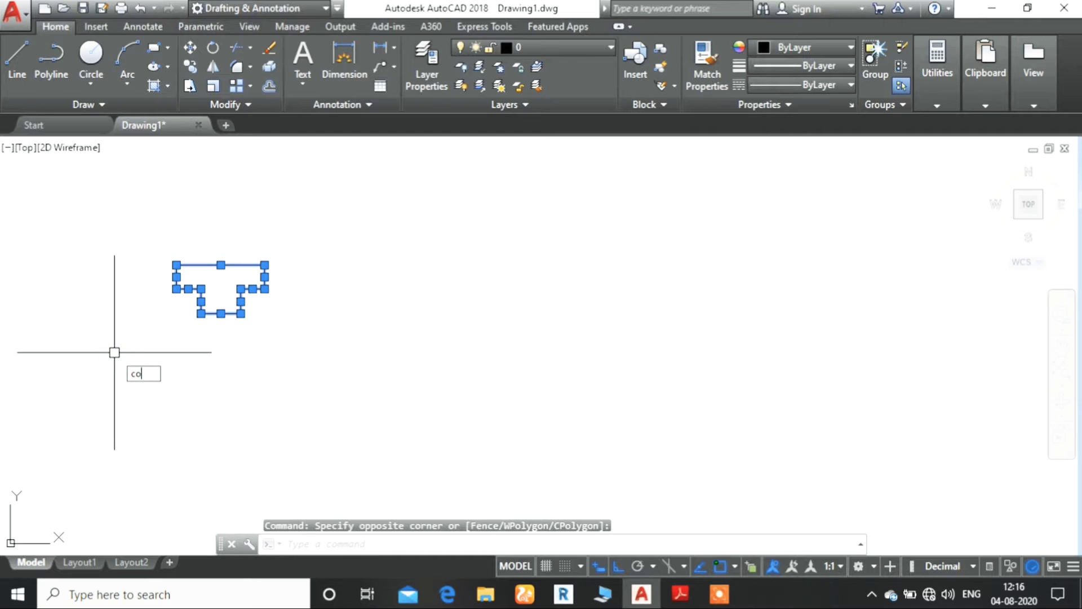
pyautogui.write('co')
pyautogui.press('Return')
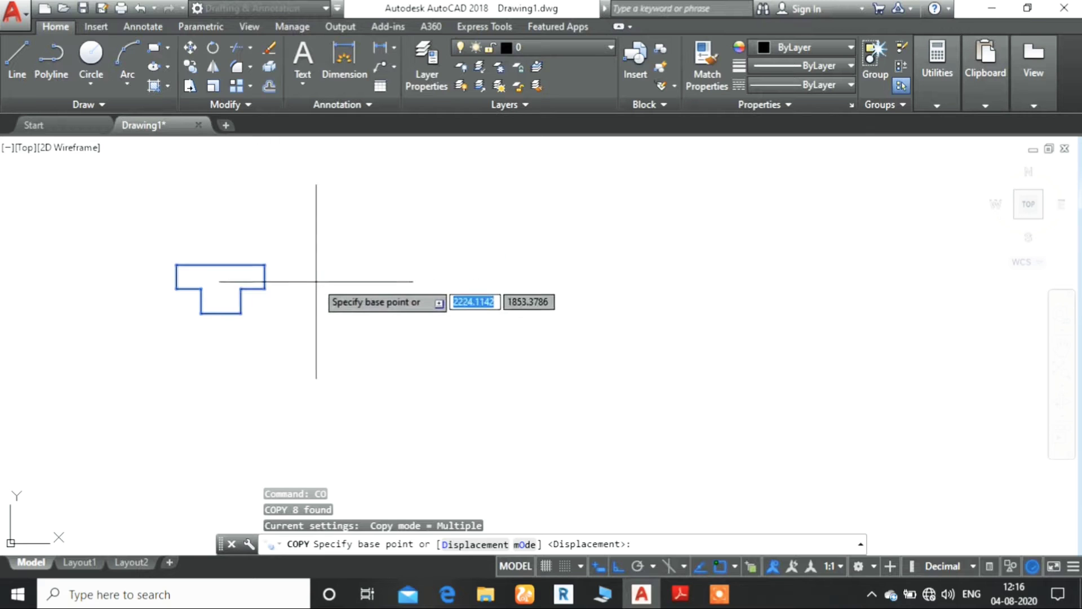
pyautogui.click(240, 313)
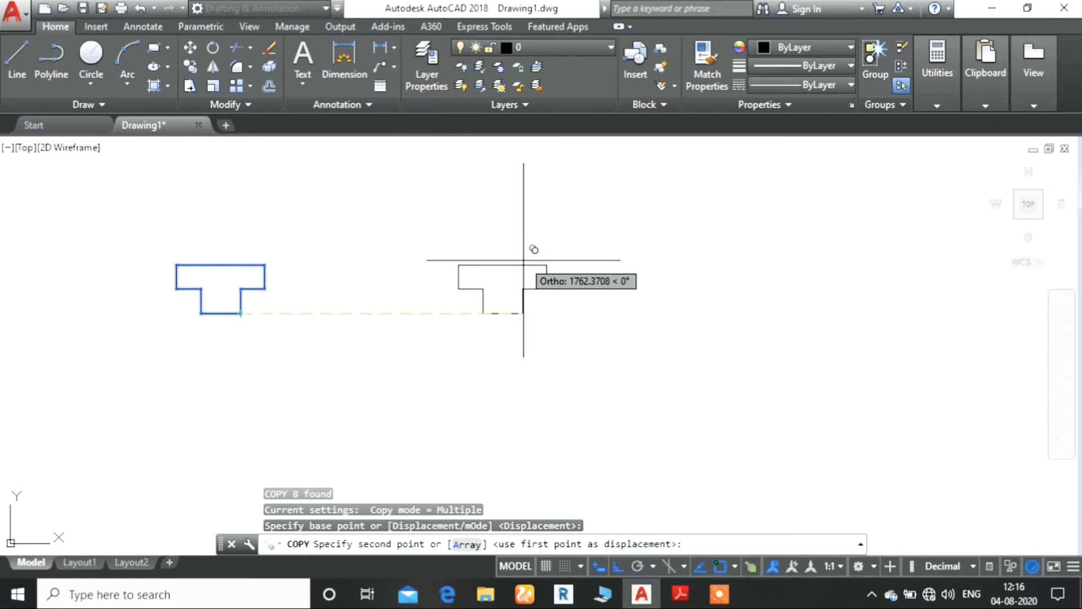
# Step: Check the column spacing in the PDF's plan of precast panel and column, then return to AutoCAD and cancel the pending copy
pyautogui.click(678, 596)
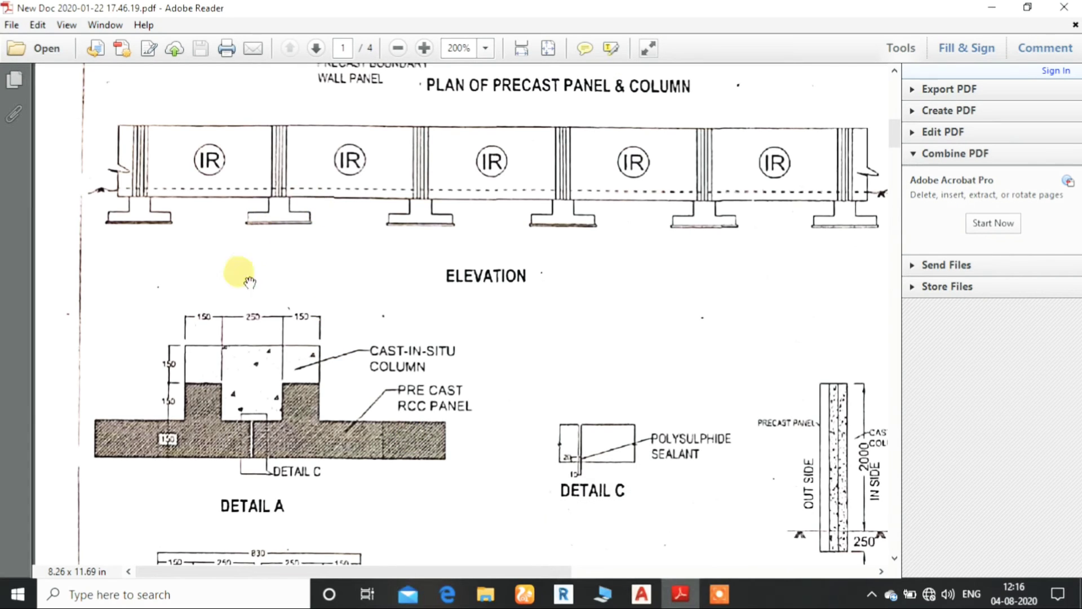
pyautogui.moveTo(519, 180); pyautogui.dragTo(451, 360)
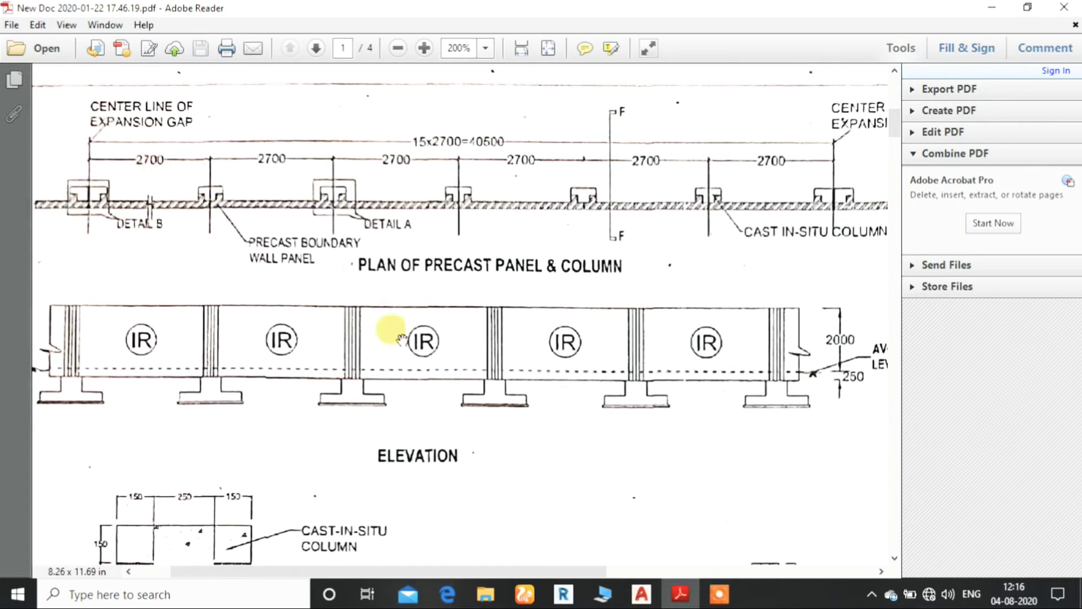
pyautogui.click(649, 598)
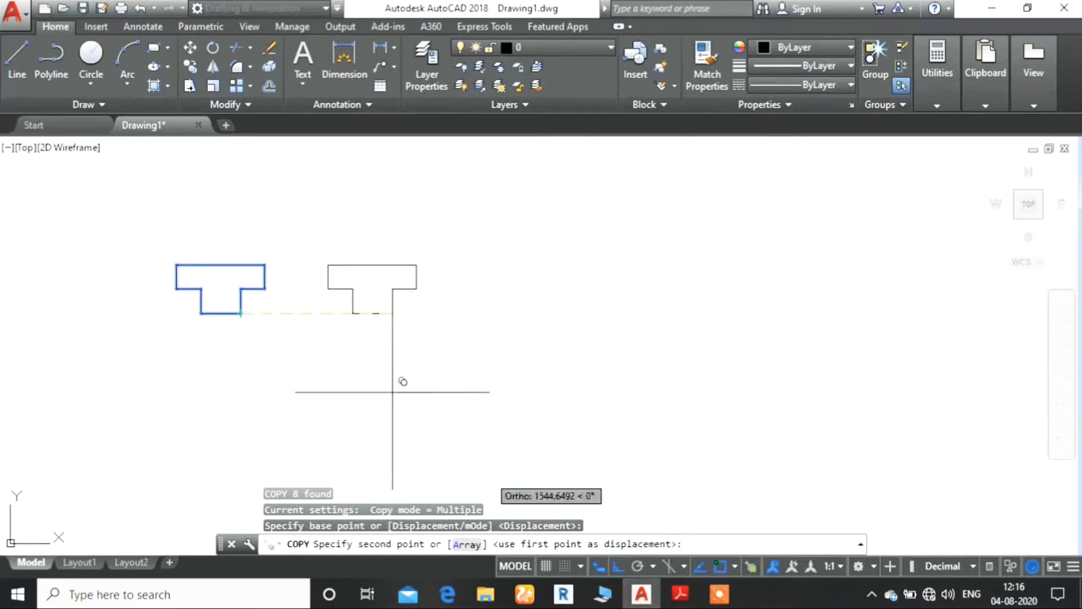
pyautogui.press('Escape')
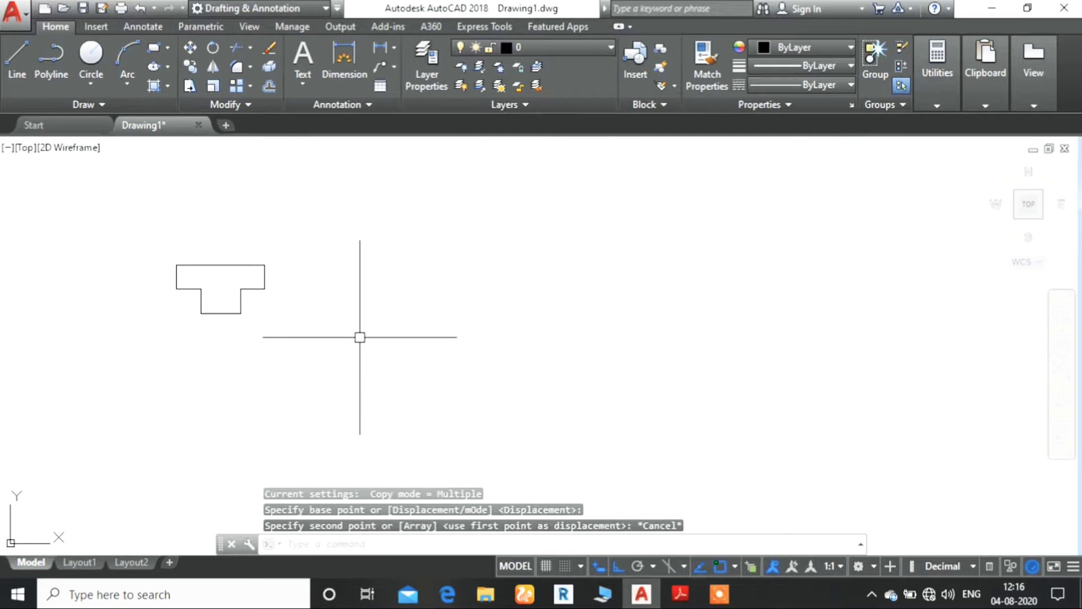
# Step: Copy the T-shaped column 2700 to the right, using the midpoint of its upper edge as the base point
pyautogui.click(286, 235)
pyautogui.click(130, 348)
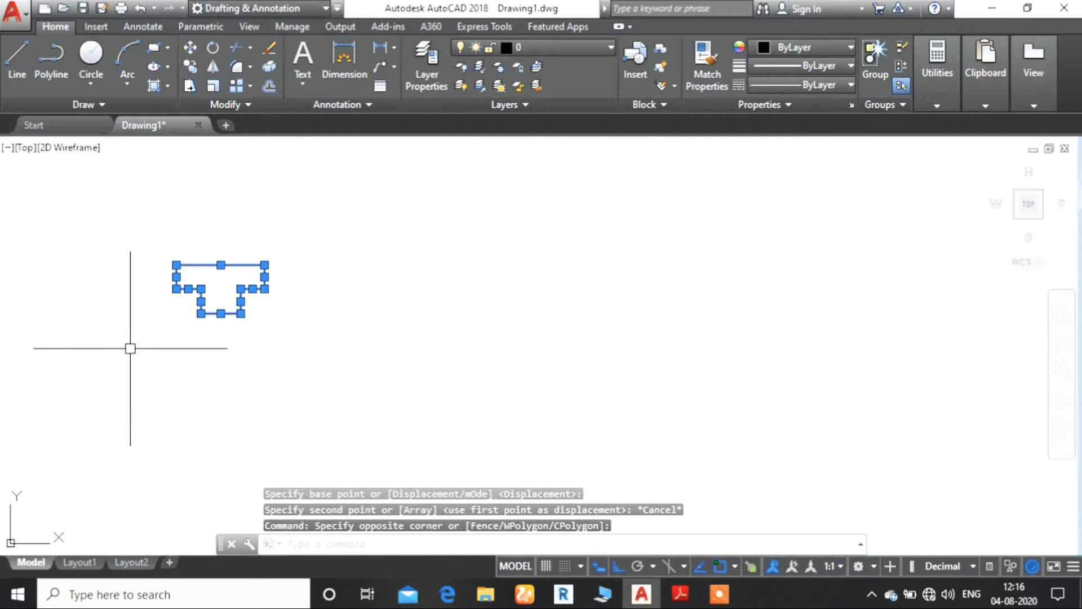
pyautogui.write('co')
pyautogui.press('Return')
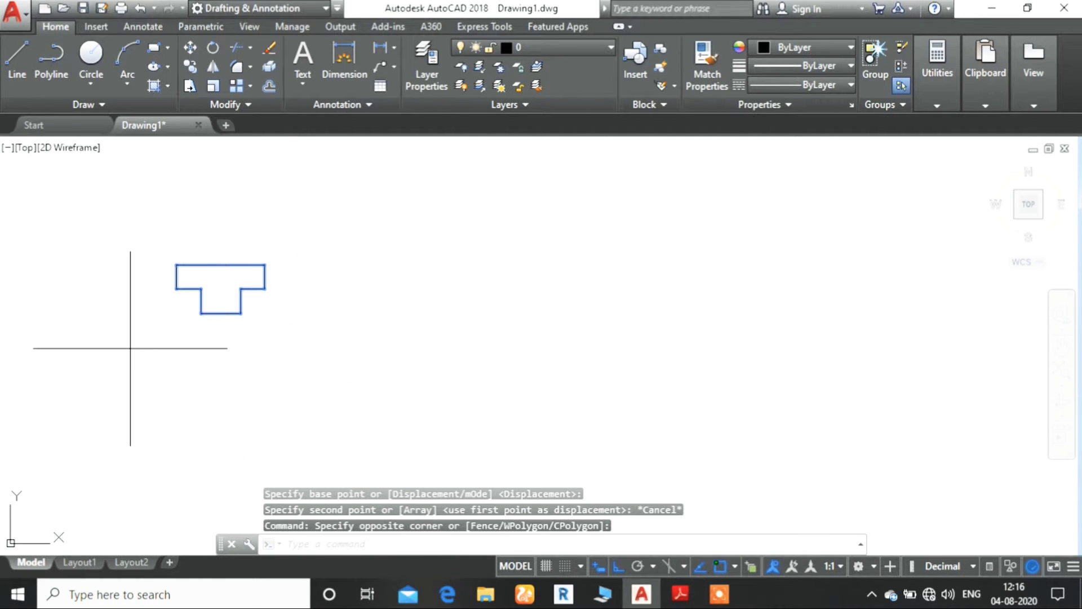
pyautogui.click(220, 264)
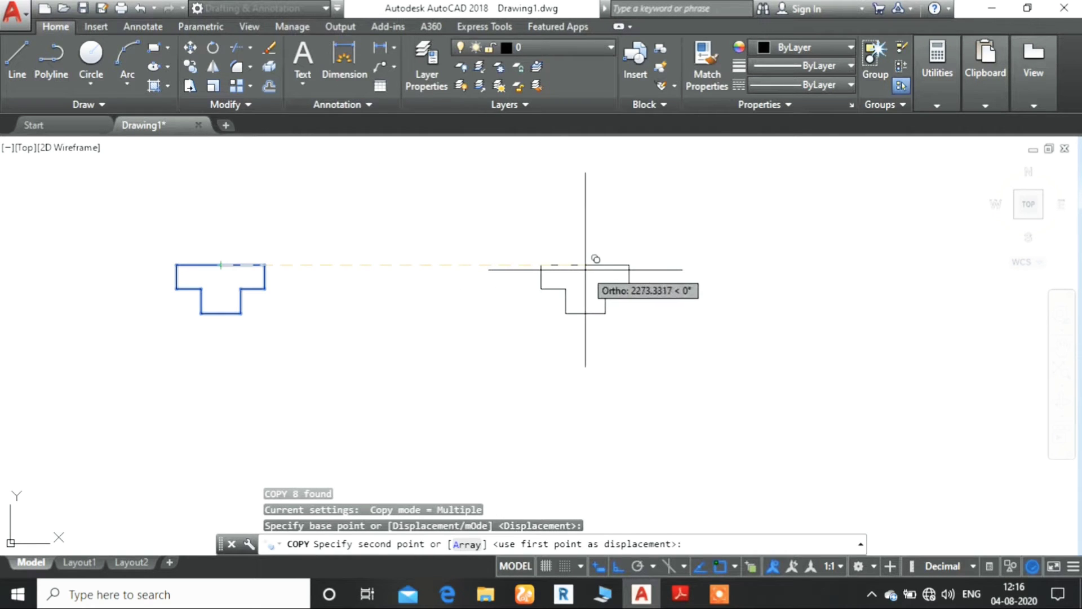
pyautogui.write('27')
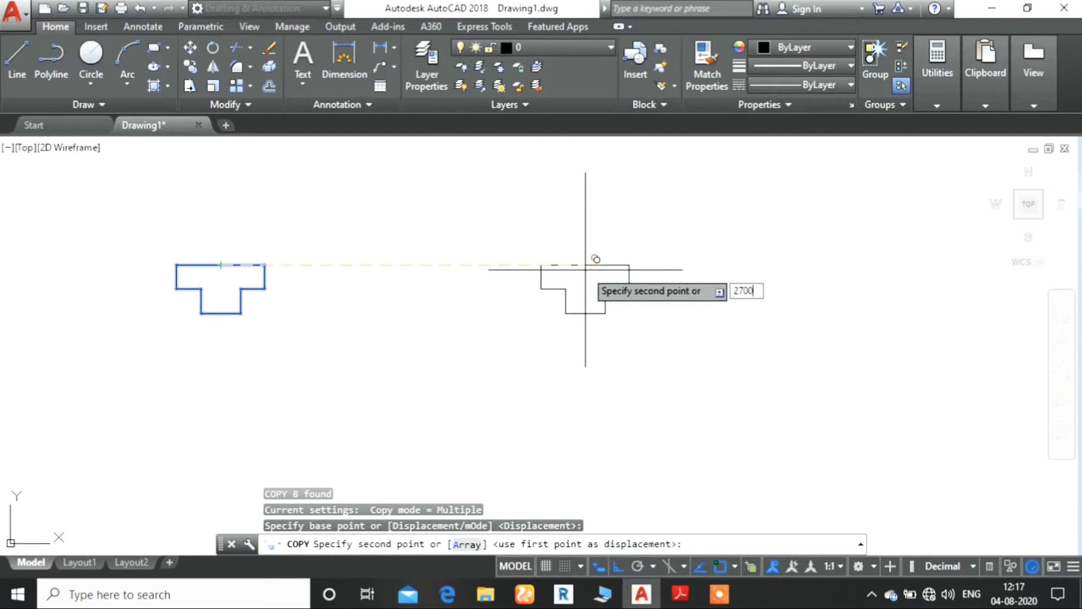
pyautogui.write('00')
pyautogui.press('Return')
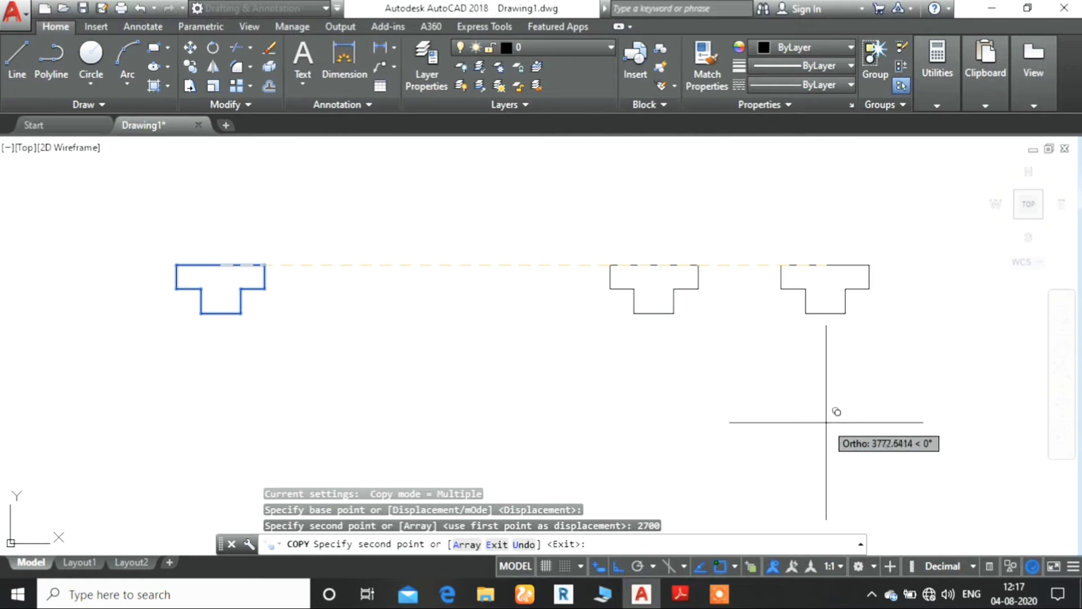
pyautogui.press('Escape')
# Step: Copy the second column another 2700 to the right from the midpoint of its upper edge, making a third column
pyautogui.rightClick(792, 426)
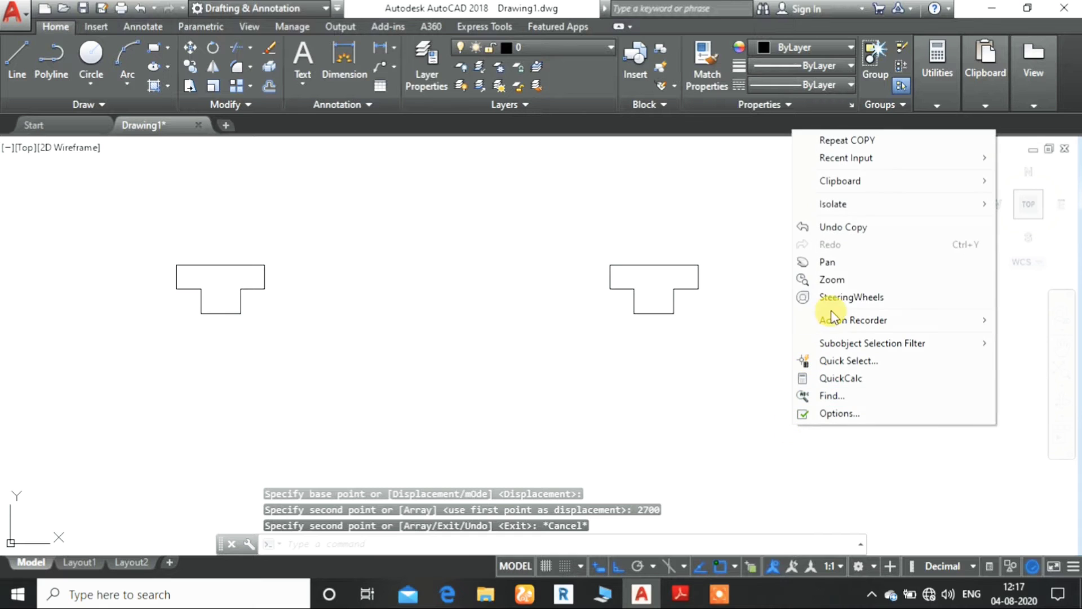
pyautogui.click(823, 282)
pyautogui.moveTo(789, 281); pyautogui.dragTo(702, 371)
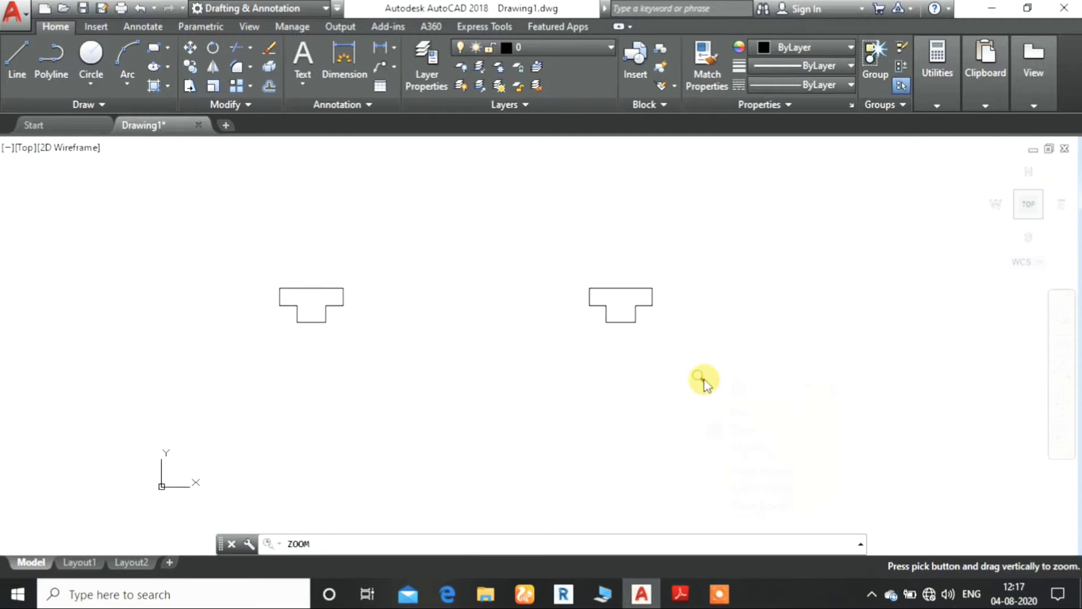
pyautogui.rightClick(704, 381)
pyautogui.click(745, 412)
pyautogui.moveTo(632, 358); pyautogui.dragTo(501, 354)
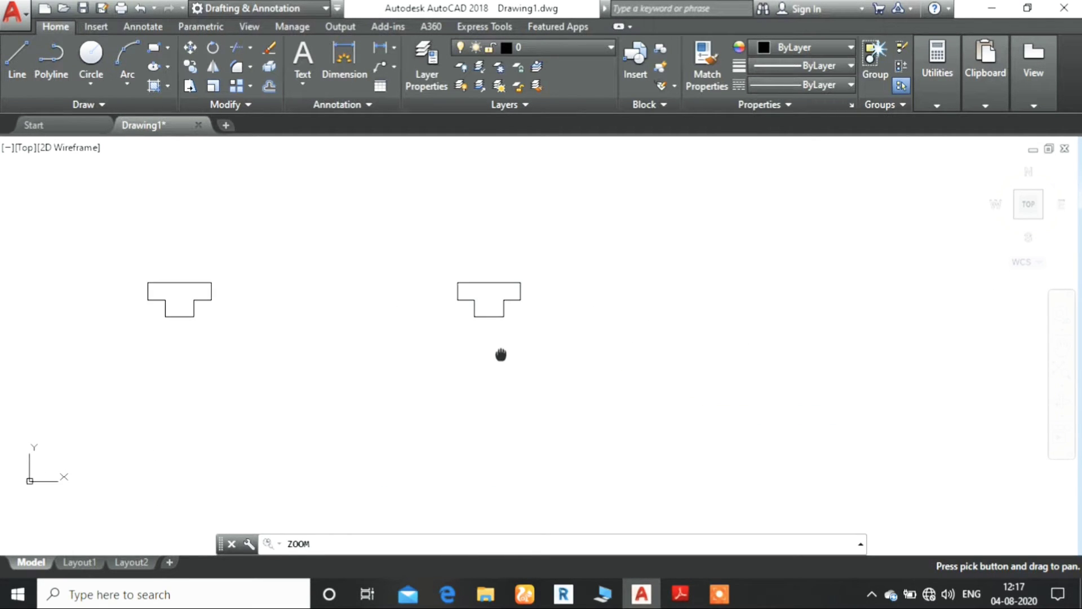
pyautogui.press('Escape')
pyautogui.click(570, 194)
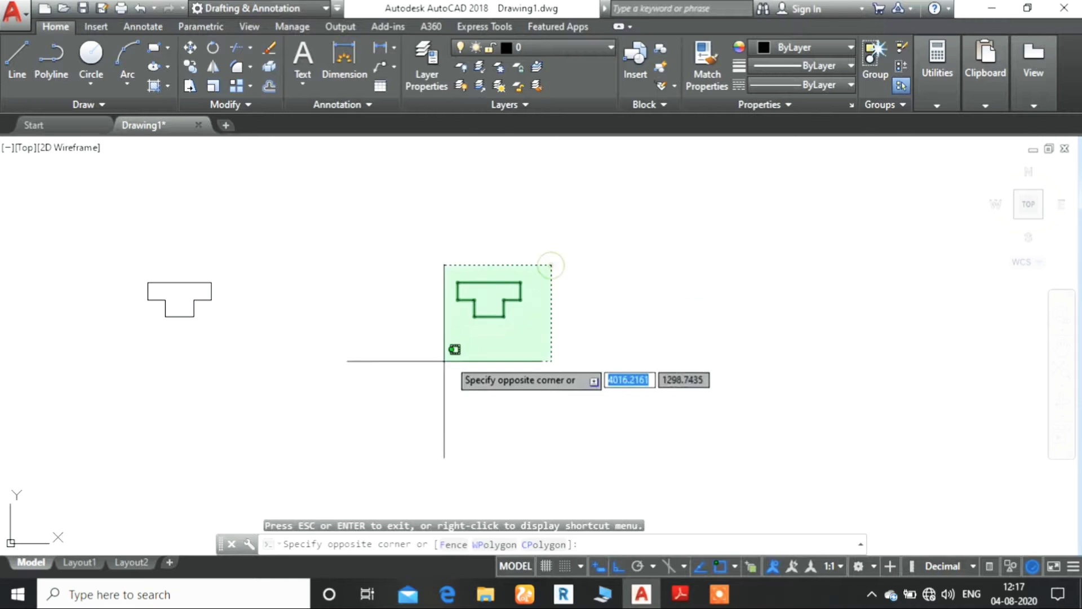
pyautogui.click(406, 365)
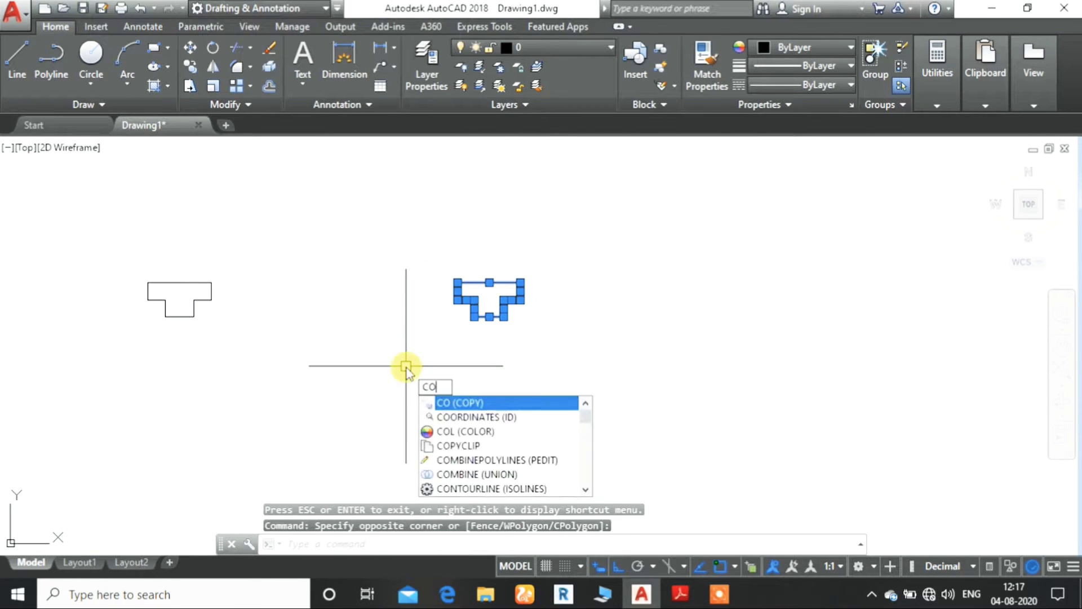
pyautogui.press('Return')
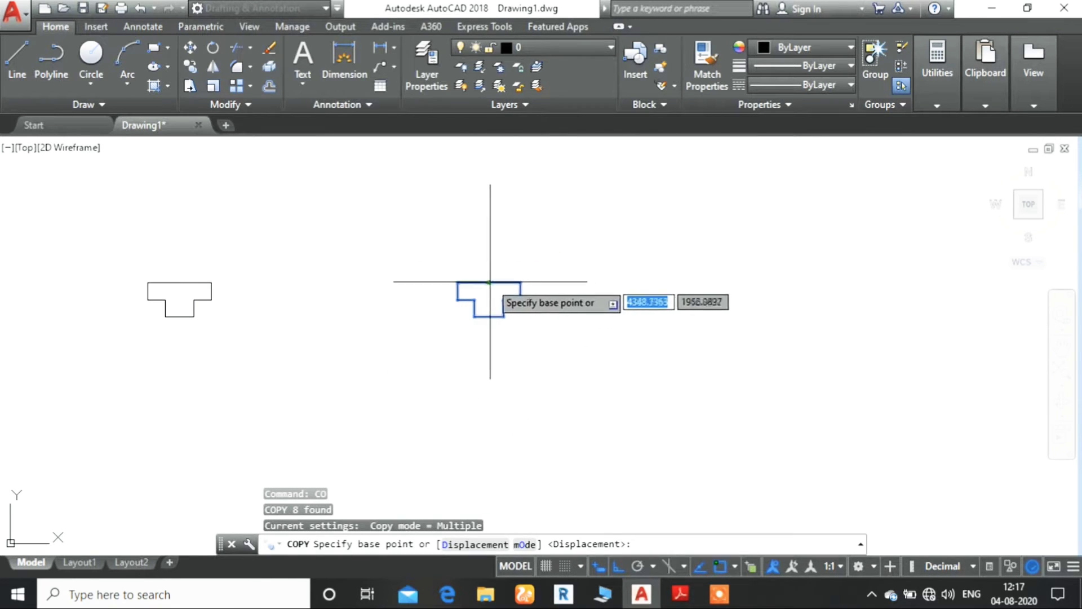
pyautogui.click(488, 282)
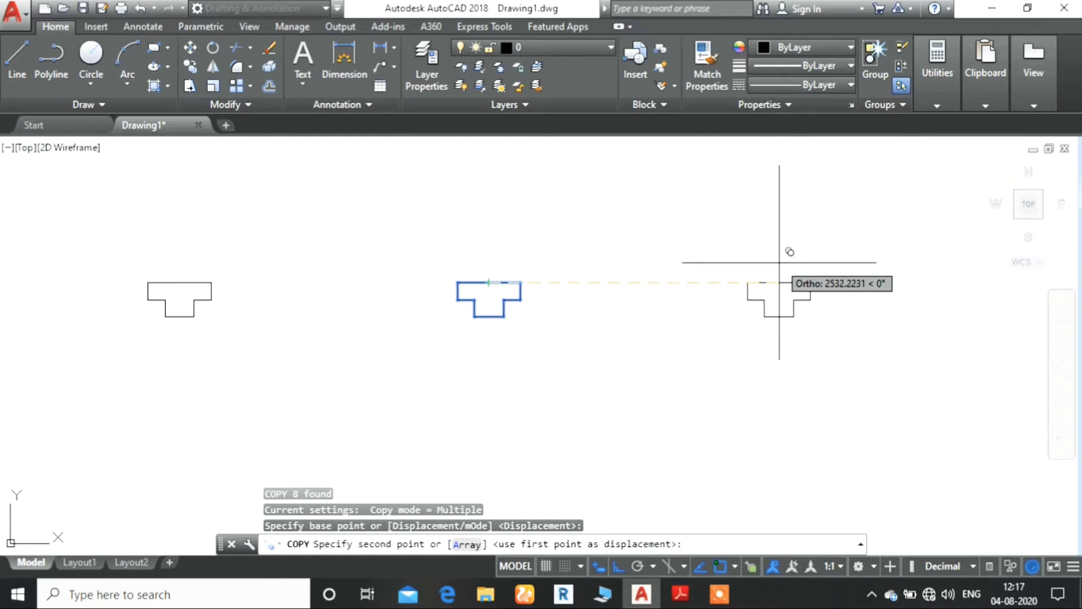
pyautogui.write('2700')
pyautogui.press('Return')
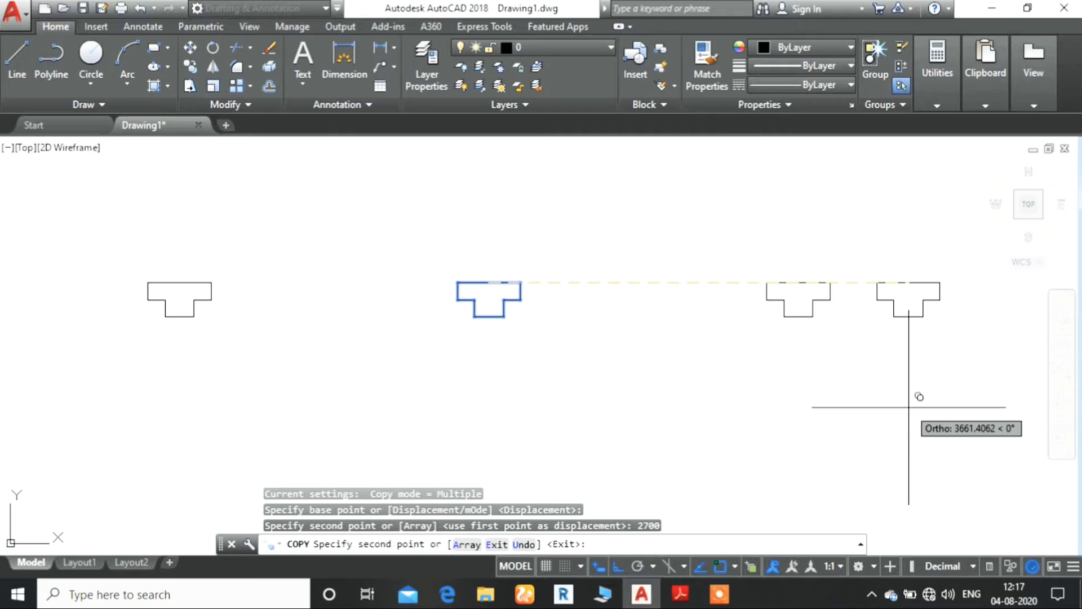
pyautogui.press('Escape')
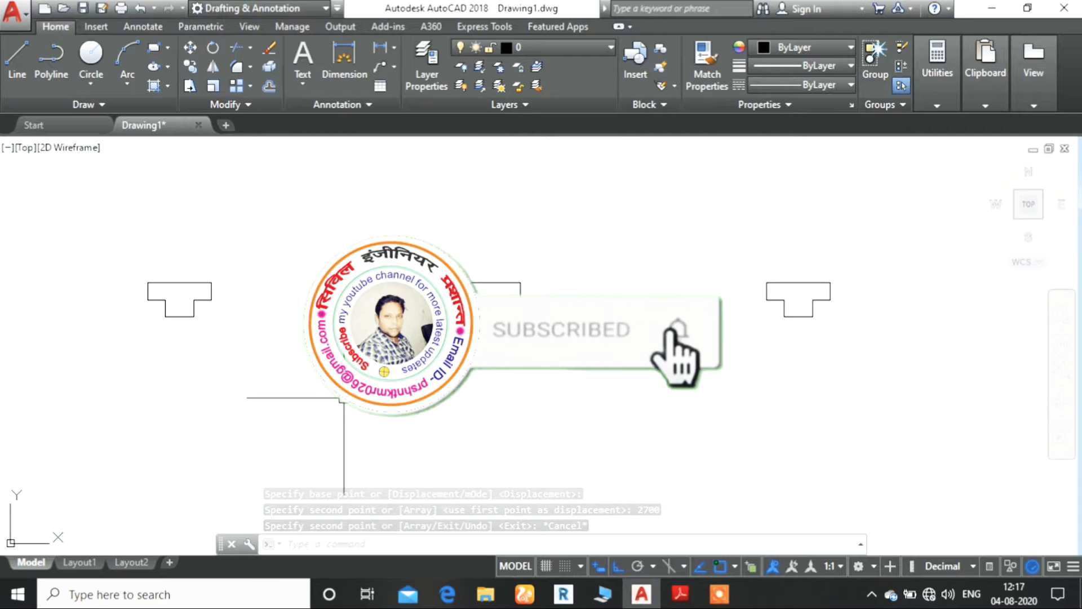
# Step: Check Detail A in the PDF and, in AutoCAD, draw a vertical line downward from the midpoint of the first column's lower edge
pyautogui.click(680, 594)
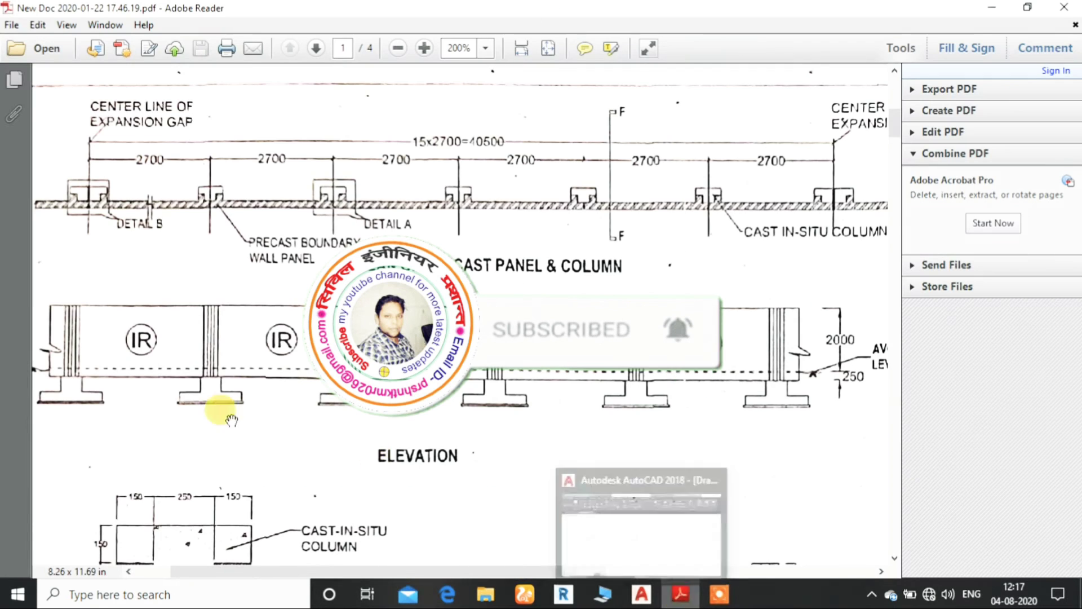
pyautogui.moveTo(265, 456)
pyautogui.mouseDown()
pyautogui.moveTo(258, 216)
pyautogui.moveTo(333, 222)
pyautogui.moveTo(385, 201)
pyautogui.mouseUp()
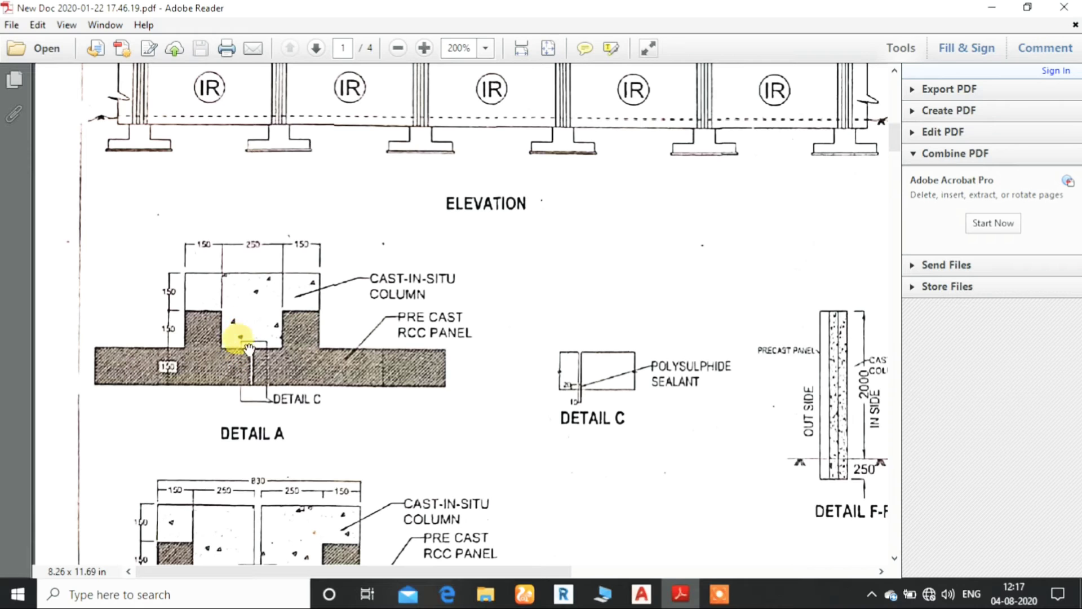
pyautogui.click(641, 593)
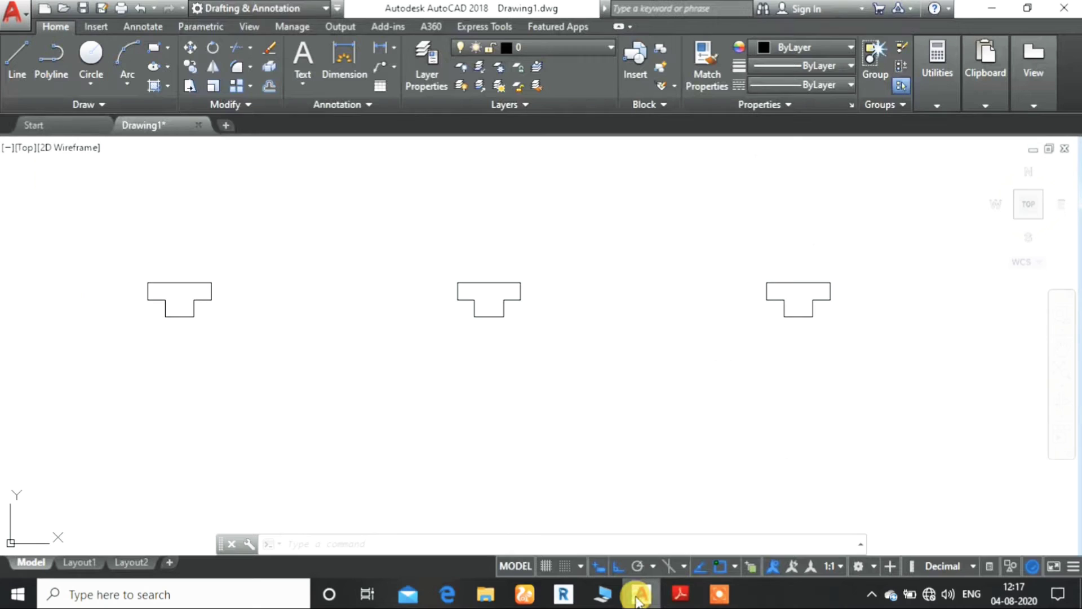
pyautogui.click(18, 56)
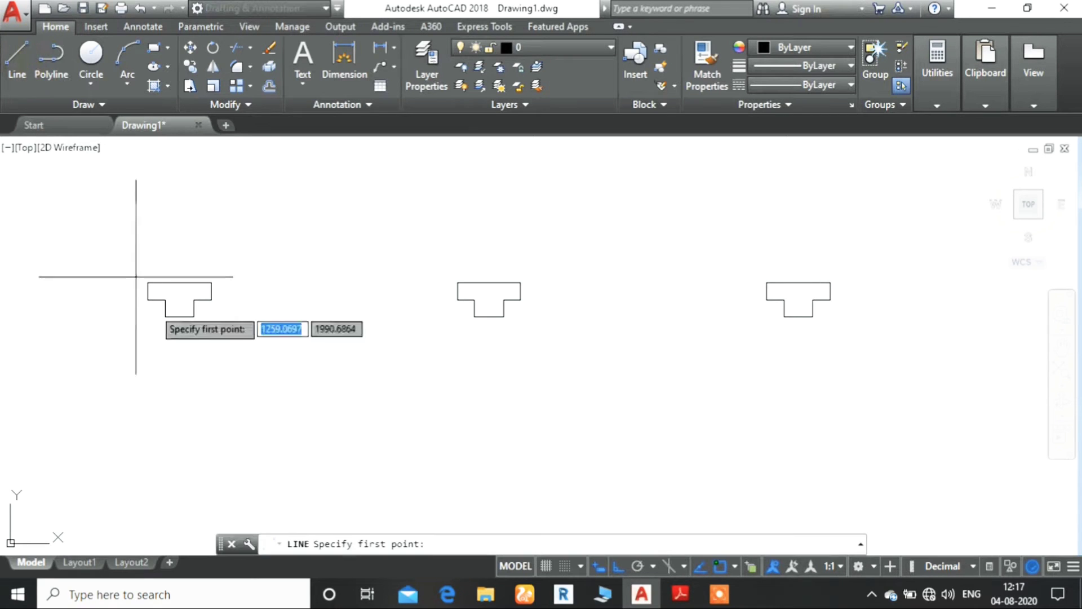
pyautogui.click(181, 316)
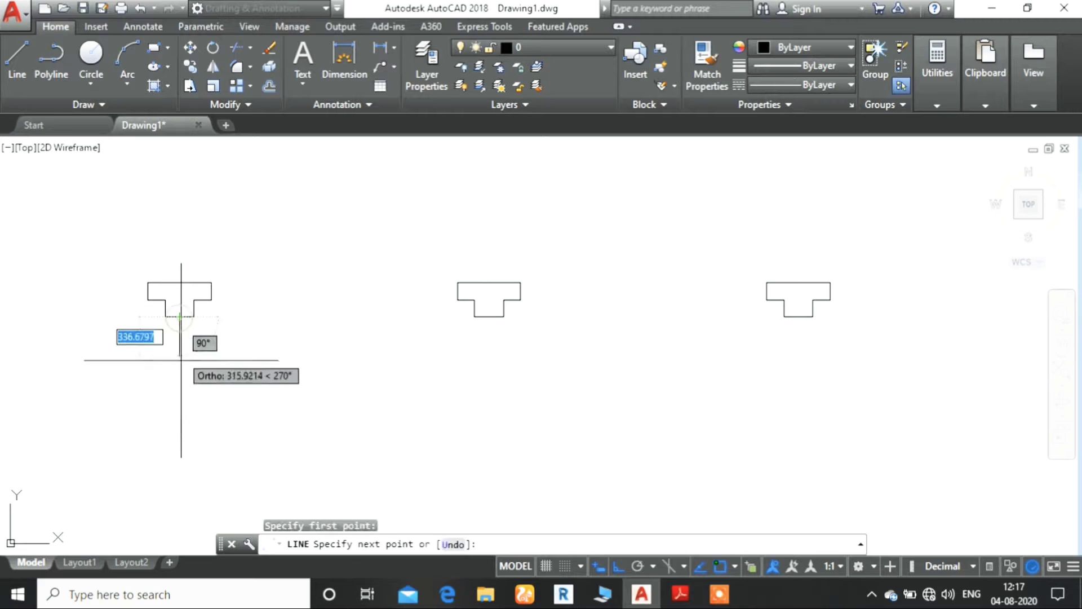
pyautogui.click(180, 363)
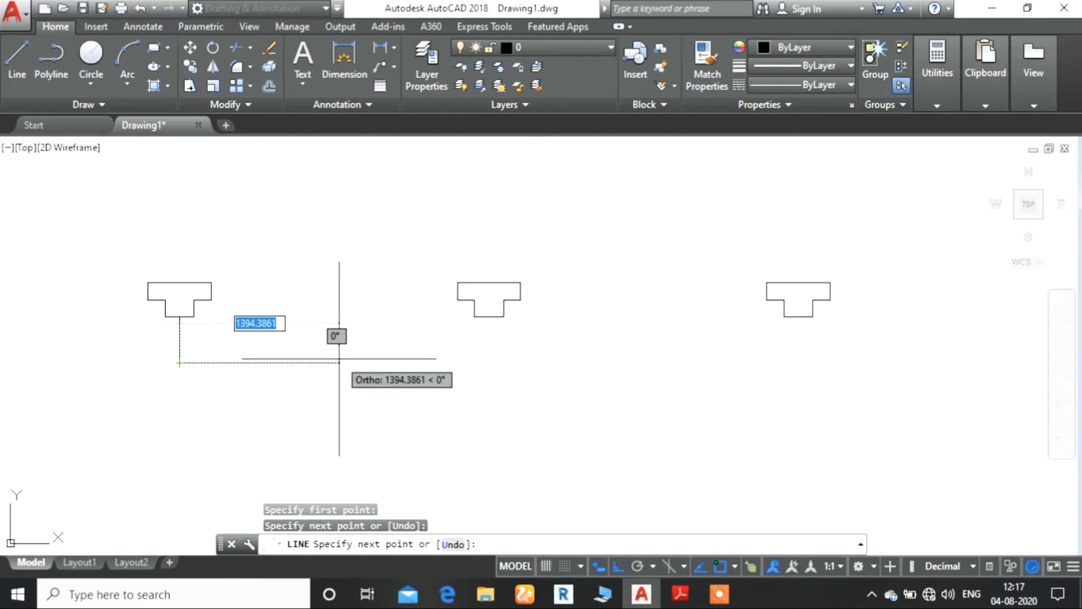
pyautogui.press('Escape')
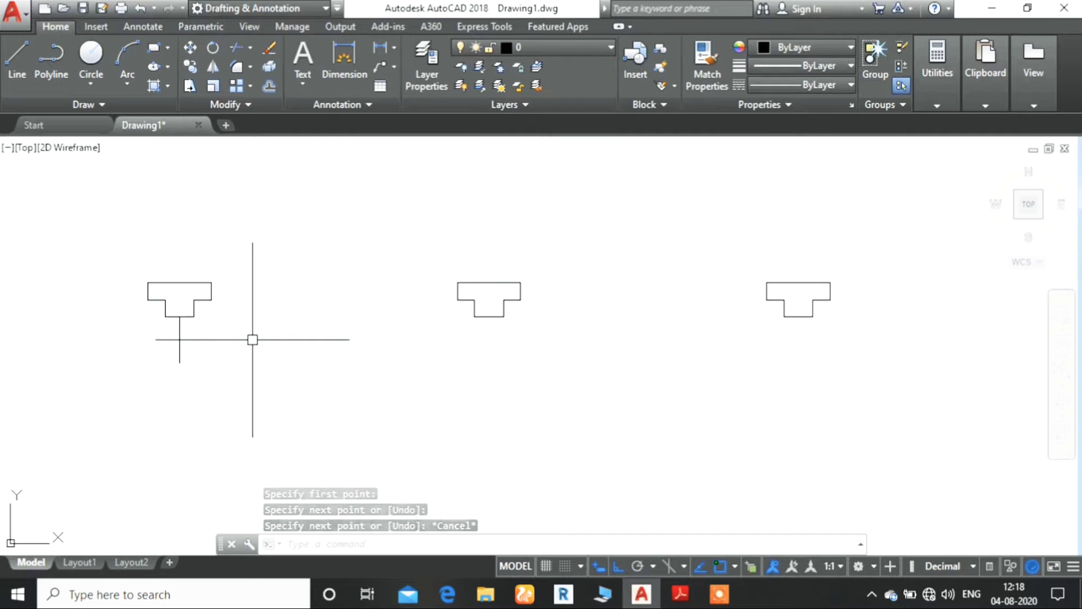
# Step: Offset the vertical line below the first column by 5 to the left
pyautogui.rightClick(248, 358)
pyautogui.click(305, 216)
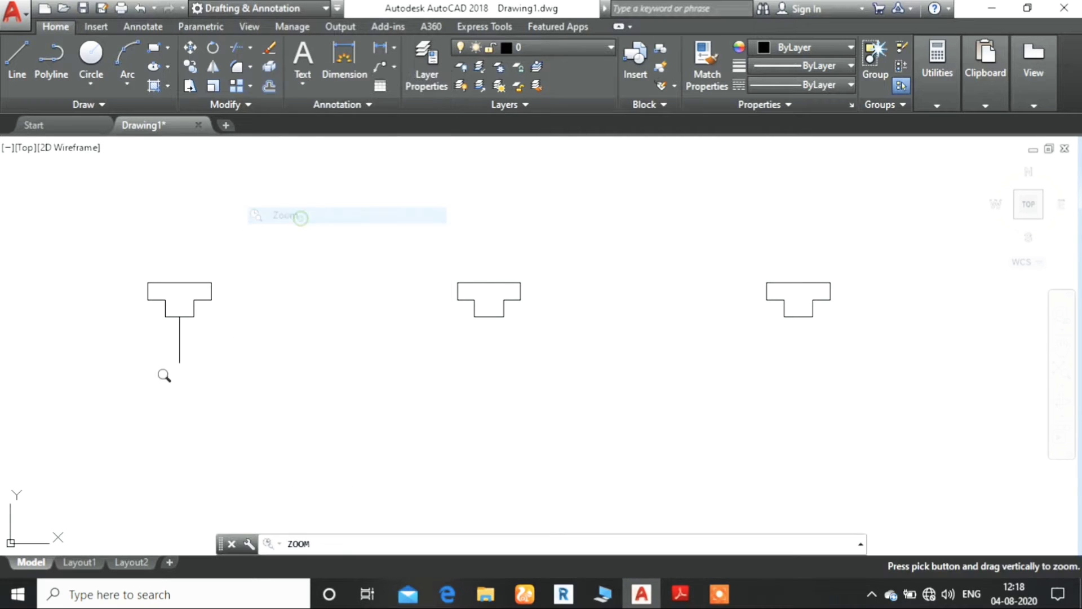
pyautogui.moveTo(167, 372); pyautogui.dragTo(221, 201)
pyautogui.moveTo(136, 330)
pyautogui.mouseDown()
pyautogui.moveTo(145, 280)
pyautogui.moveTo(289, 248)
pyautogui.mouseUp()
pyautogui.rightClick(147, 281)
pyautogui.click(205, 314)
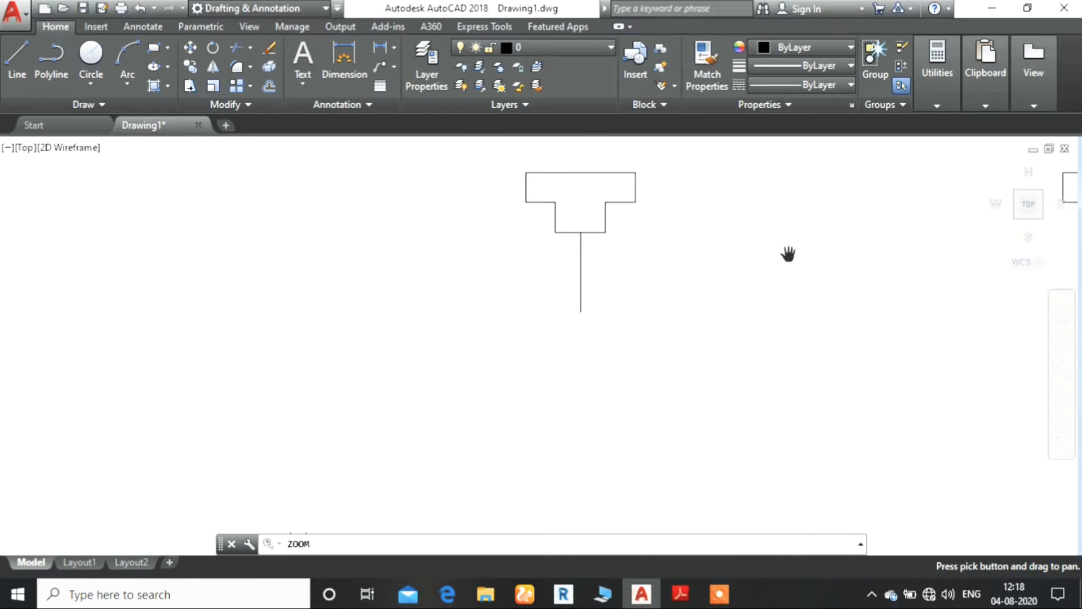
pyautogui.moveTo(587, 326)
pyautogui.mouseDown()
pyautogui.moveTo(401, 394)
pyautogui.moveTo(437, 251)
pyautogui.mouseUp()
pyautogui.rightClick(402, 394)
pyautogui.click(472, 446)
pyautogui.rightClick(445, 259)
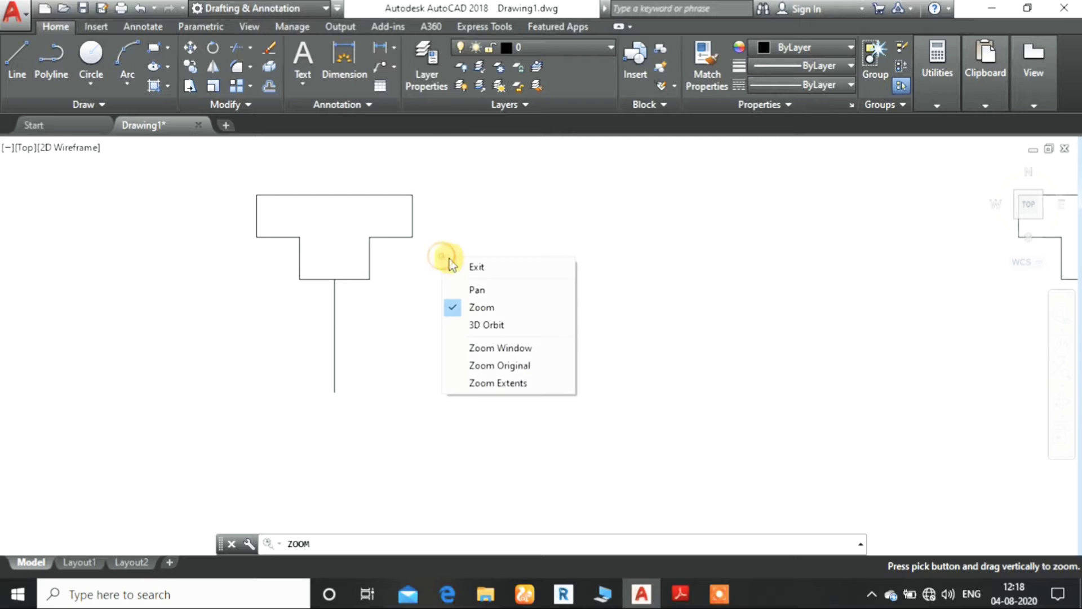
pyautogui.click(465, 265)
pyautogui.click(333, 321)
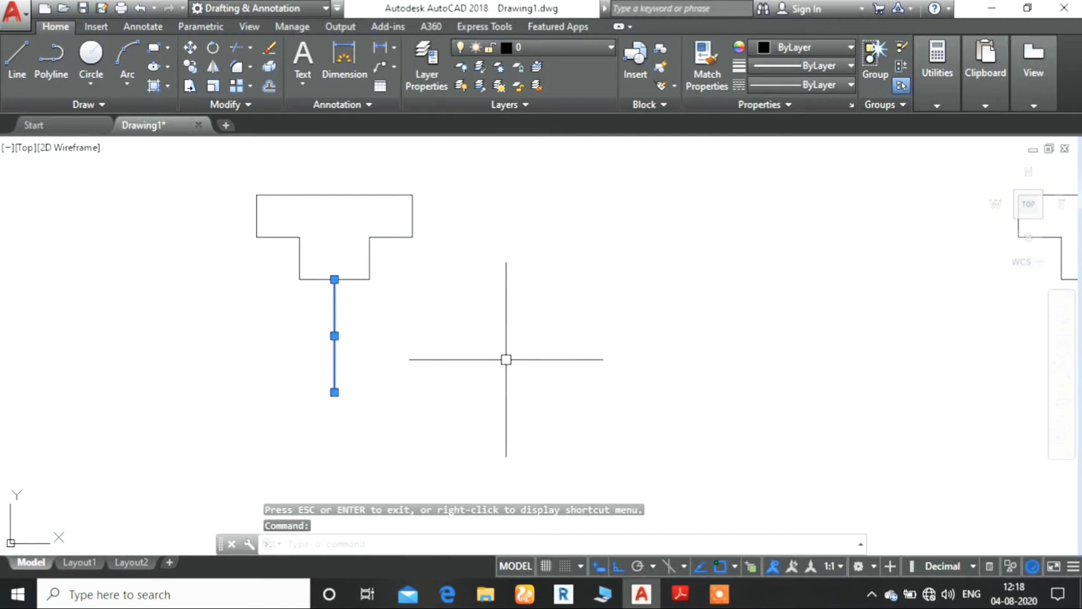
pyautogui.press('Escape')
pyautogui.write('o')
pyautogui.press('Return')
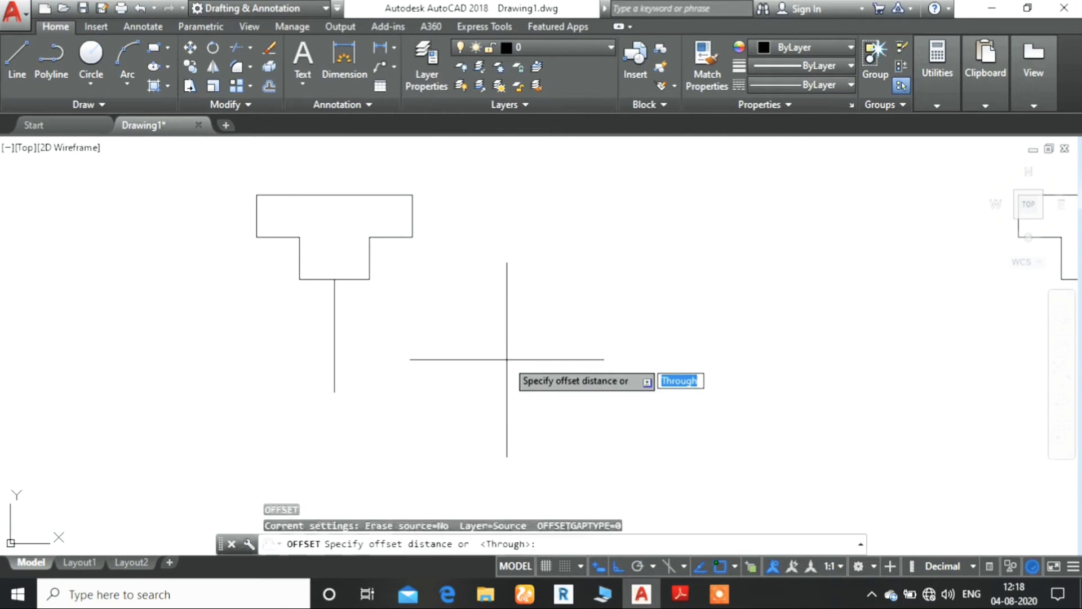
pyautogui.press('Return')
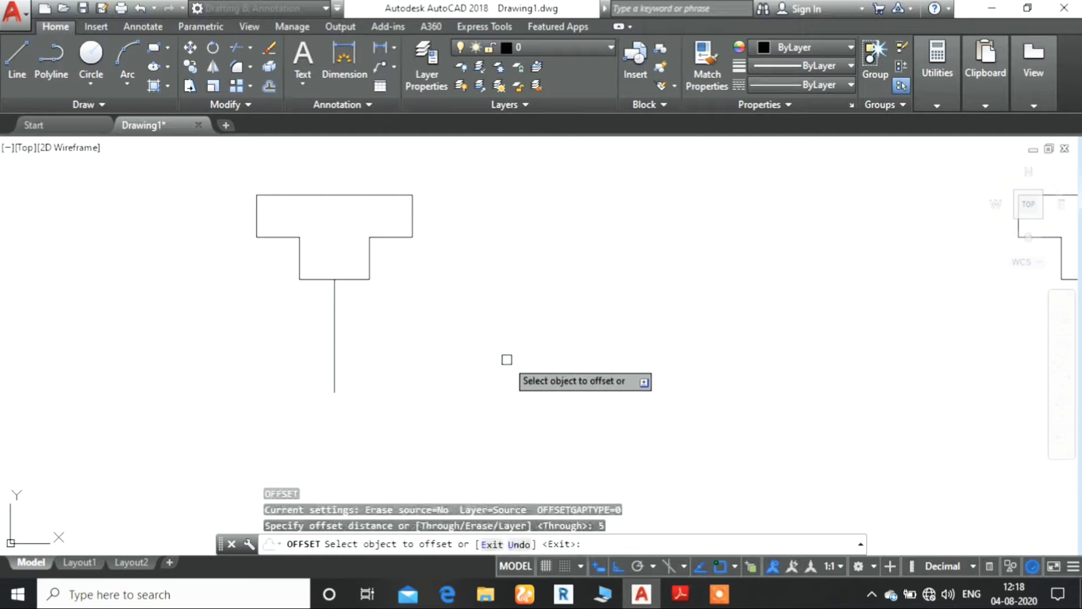
pyautogui.click(334, 306)
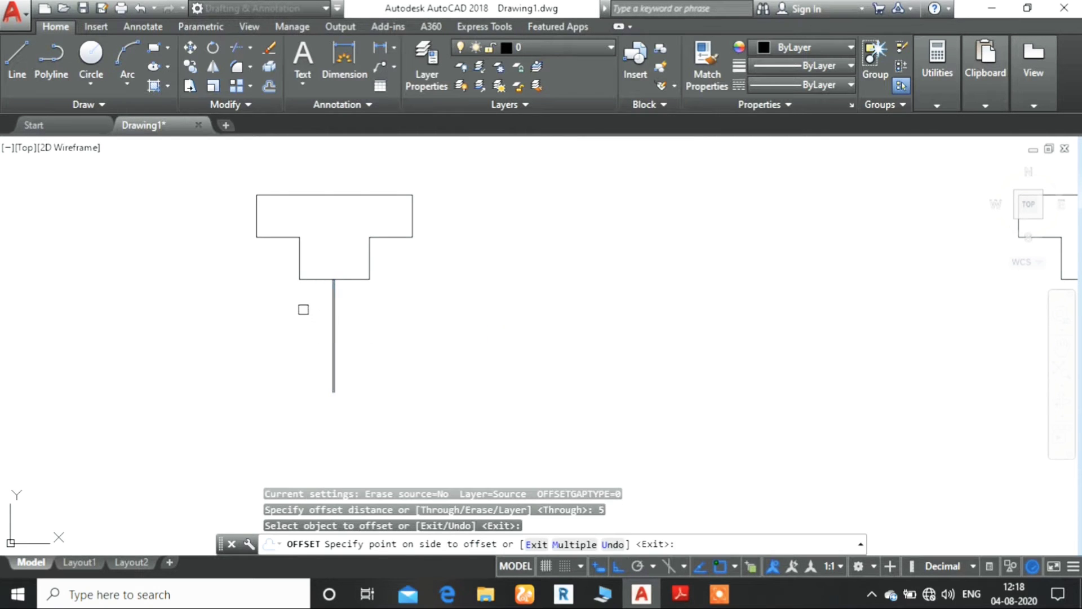
pyautogui.click(303, 306)
# Step: Offset the vertical joint line by 5 to the right and finish the Offset command
pyautogui.click(337, 300)
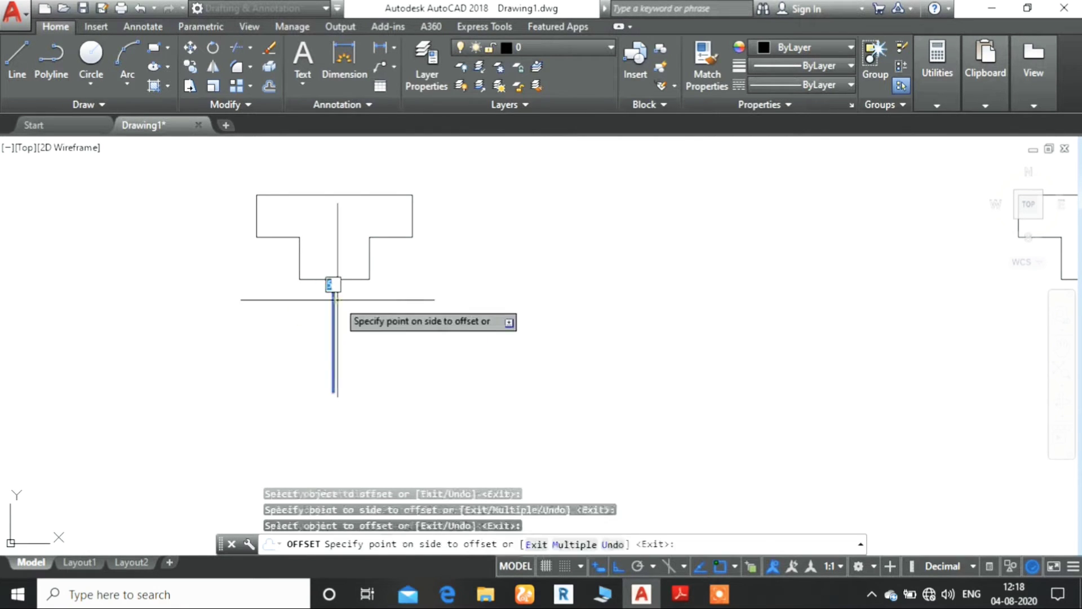
pyautogui.click(346, 301)
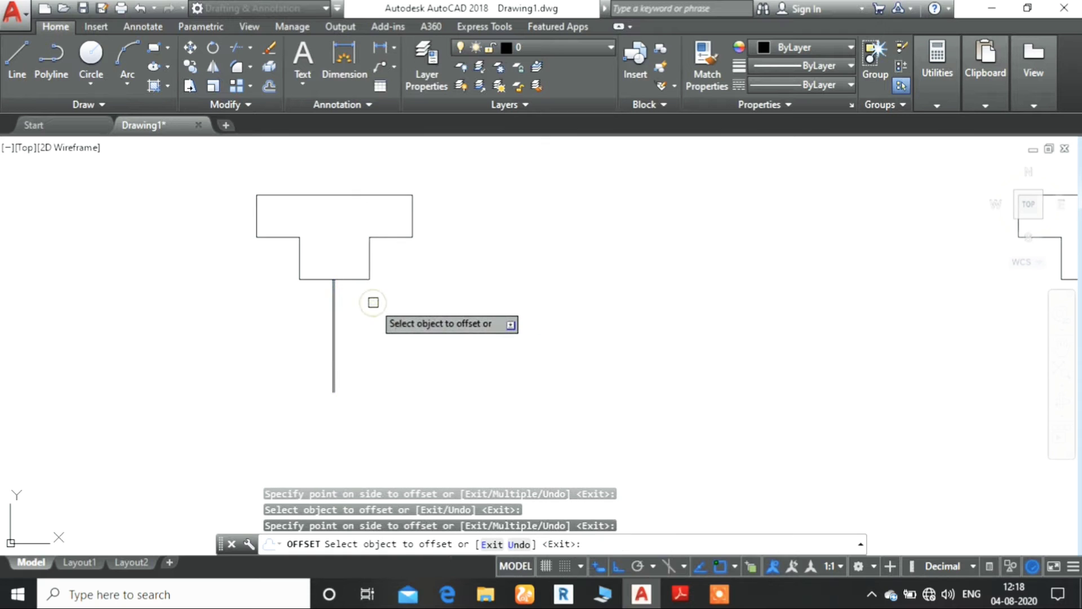
pyautogui.rightClick(410, 368)
pyautogui.click(444, 493)
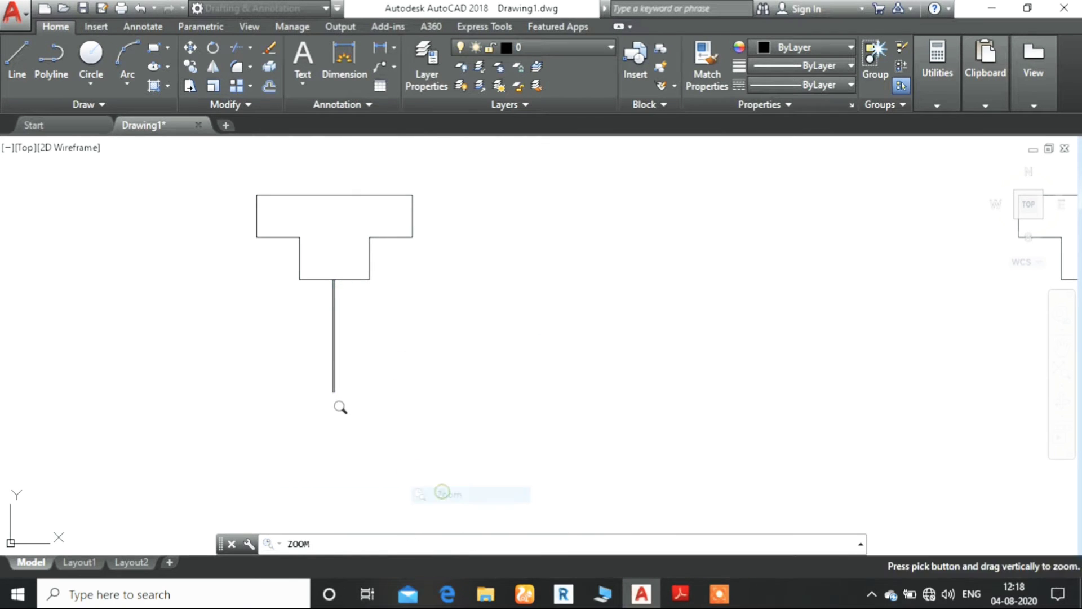
pyautogui.moveTo(338, 405)
pyautogui.mouseDown()
pyautogui.moveTo(375, 220)
pyautogui.moveTo(246, 288)
pyautogui.moveTo(193, 341)
pyautogui.mouseUp()
pyautogui.rightClick(194, 342)
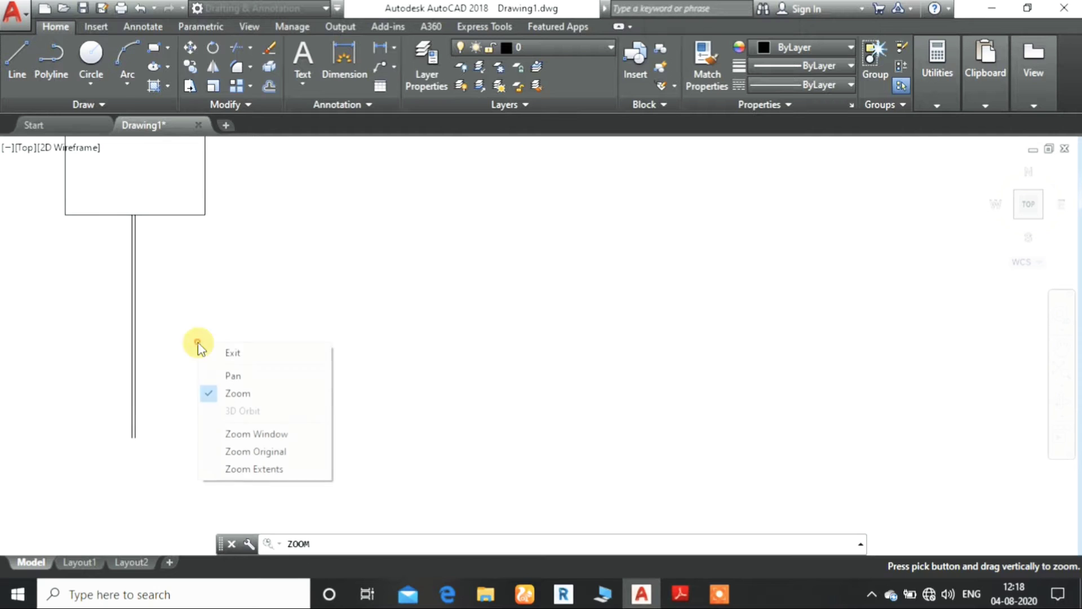
pyautogui.click(239, 354)
pyautogui.click(136, 304)
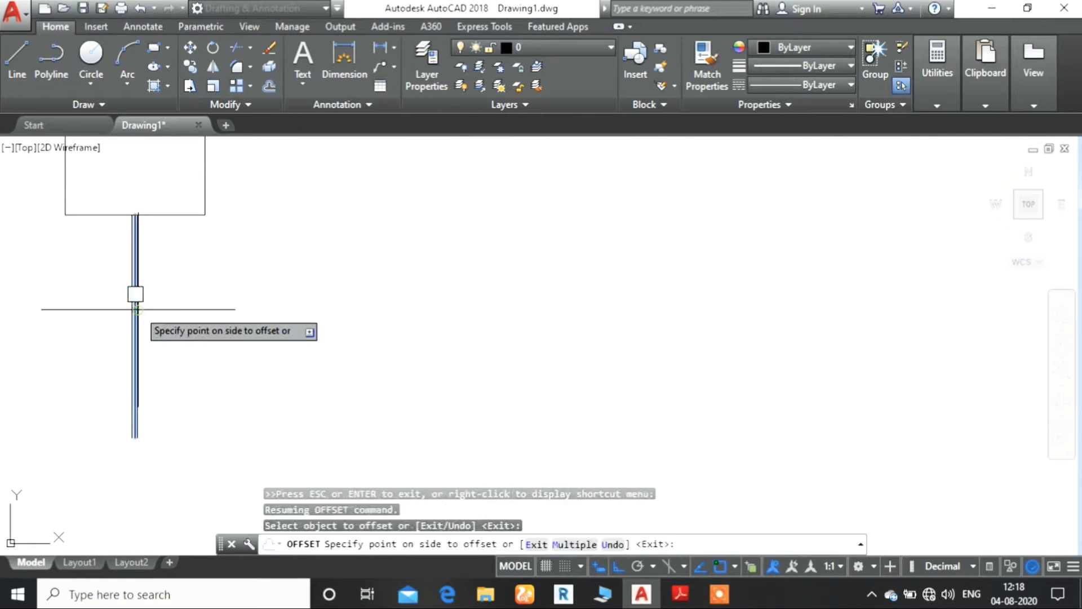
pyautogui.click(169, 321)
pyautogui.press('Escape')
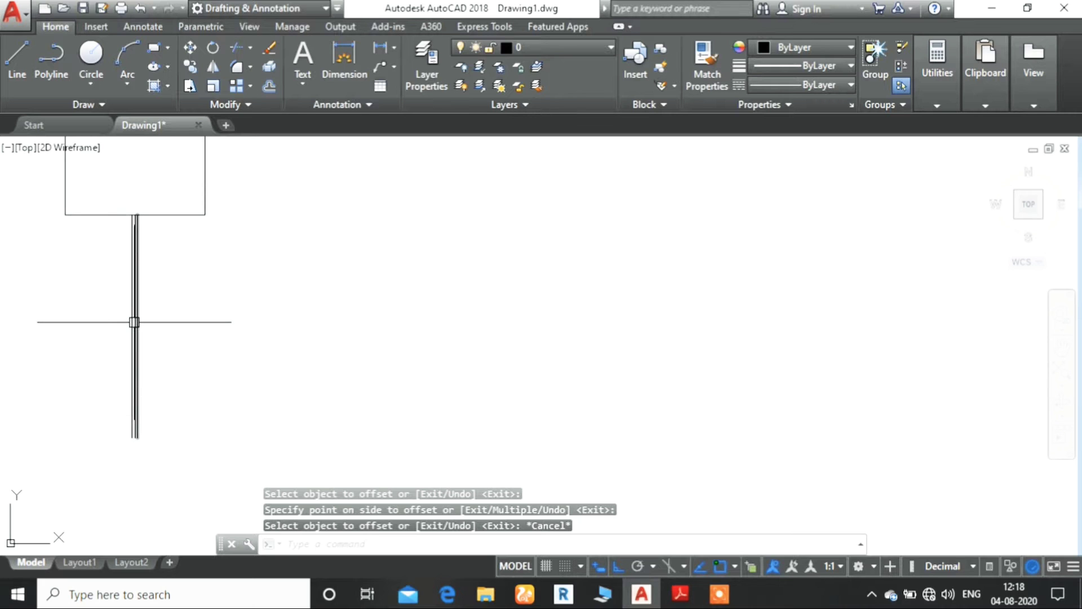
# Step: Delete the middle one of the three vertical lines below the first column
pyautogui.rightClick(163, 367)
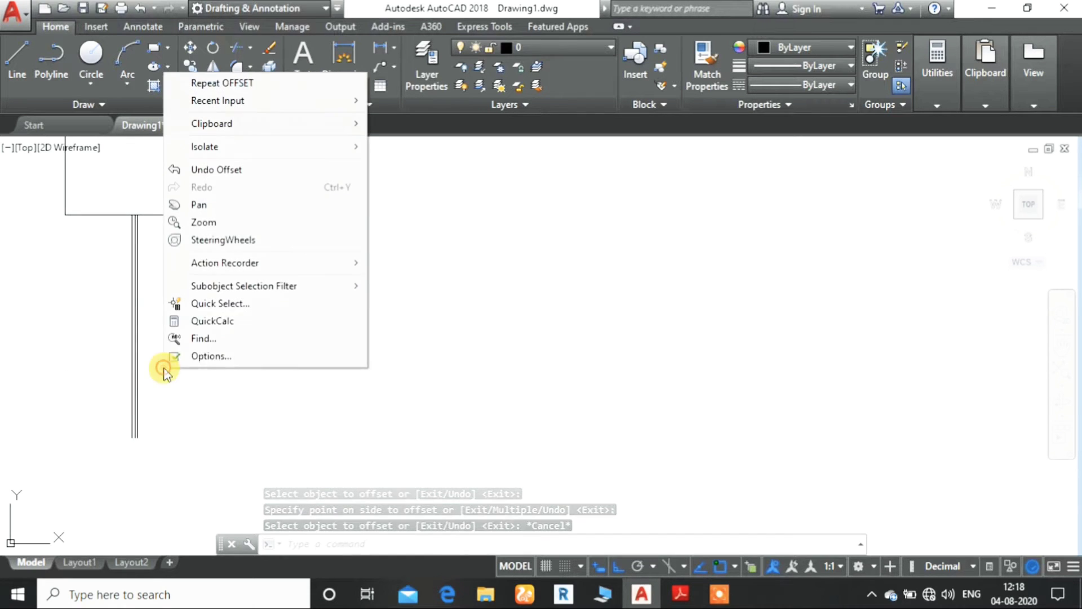
pyautogui.click(213, 224)
pyautogui.moveTo(115, 369)
pyautogui.mouseDown()
pyautogui.moveTo(124, 305)
pyautogui.moveTo(107, 276)
pyautogui.moveTo(87, 294)
pyautogui.moveTo(676, 309)
pyautogui.mouseUp()
pyautogui.rightClick(89, 302)
pyautogui.click(92, 334)
pyautogui.rightClick(676, 309)
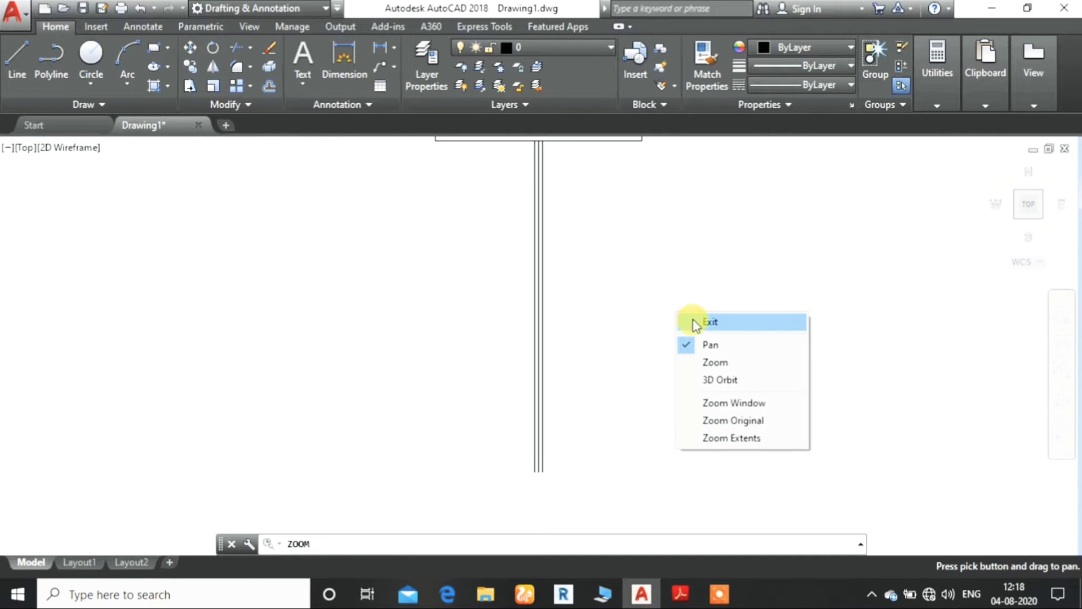
pyautogui.click(692, 318)
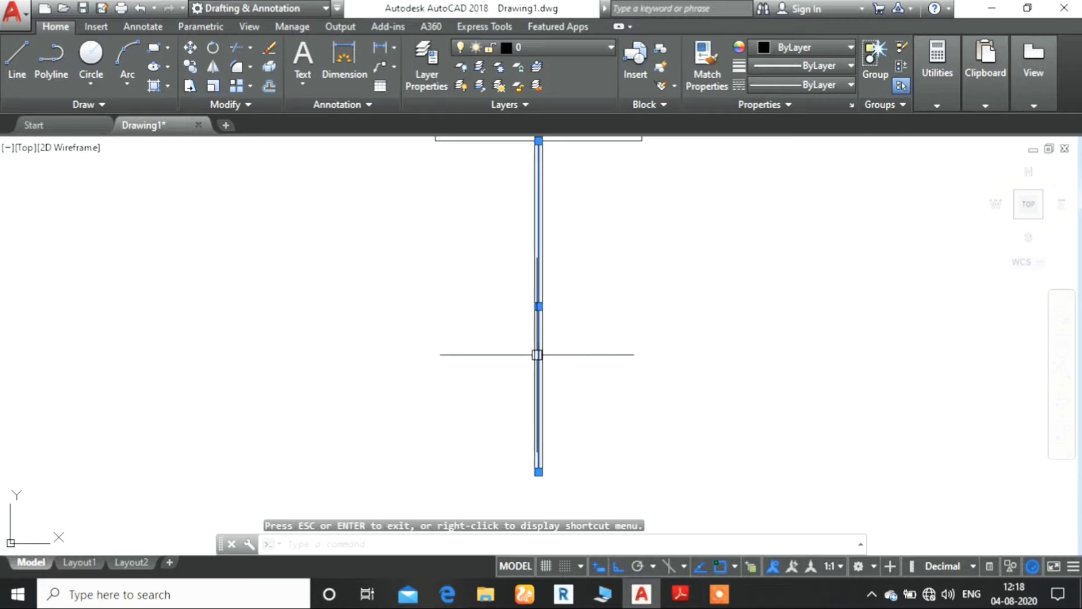
pyautogui.press('Delete')
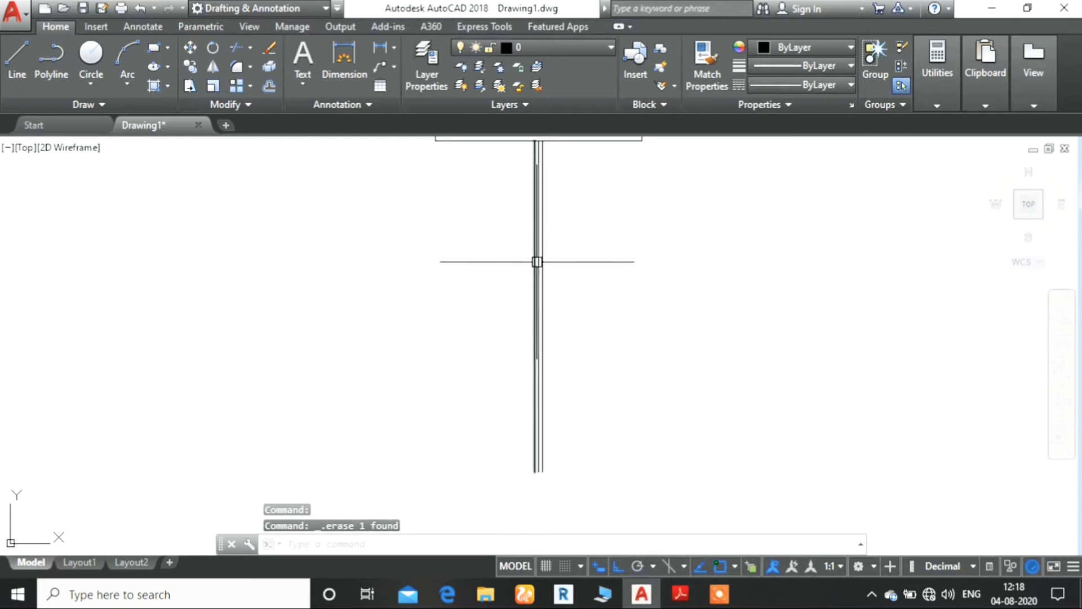
# Step: Delete the duplicate line lying midway between the two outer joint lines
pyautogui.rightClick(538, 258)
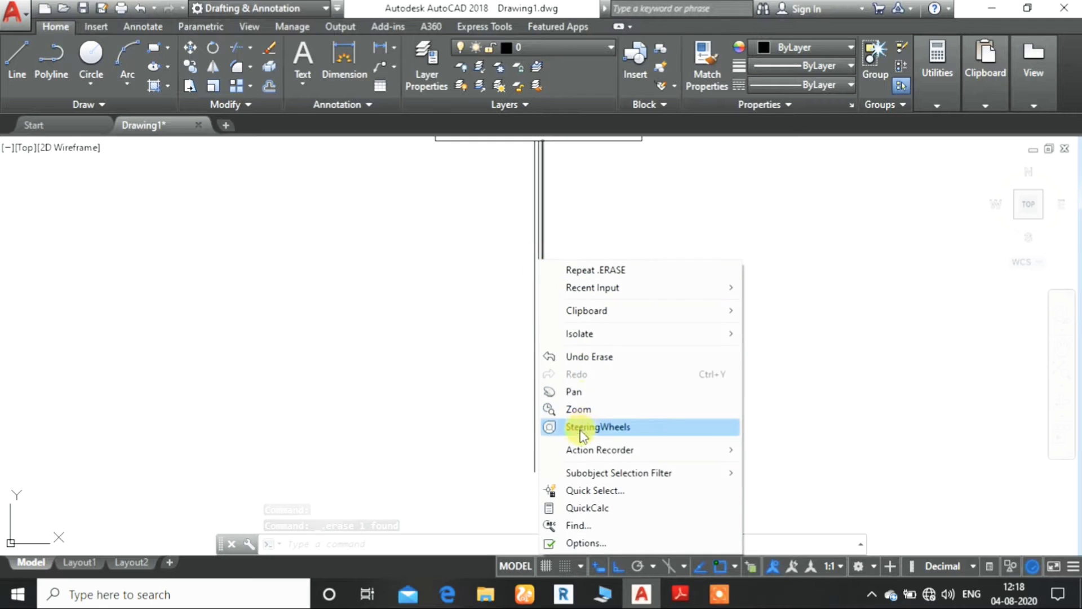
pyautogui.click(556, 410)
pyautogui.moveTo(541, 376); pyautogui.dragTo(608, 160)
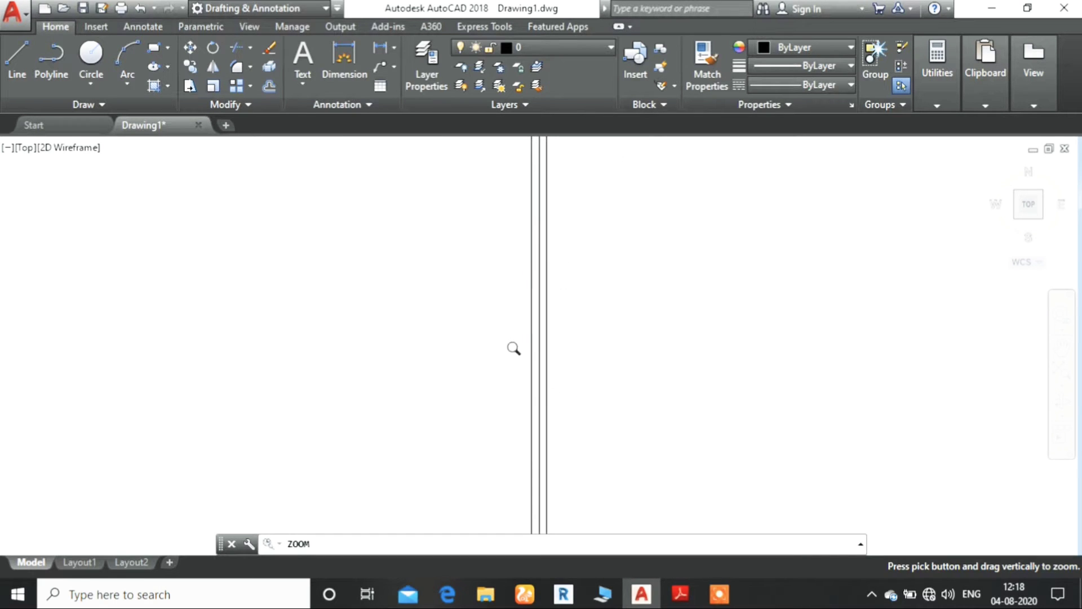
pyautogui.moveTo(514, 348); pyautogui.dragTo(534, 265)
pyautogui.rightClick(546, 266)
pyautogui.click(555, 273)
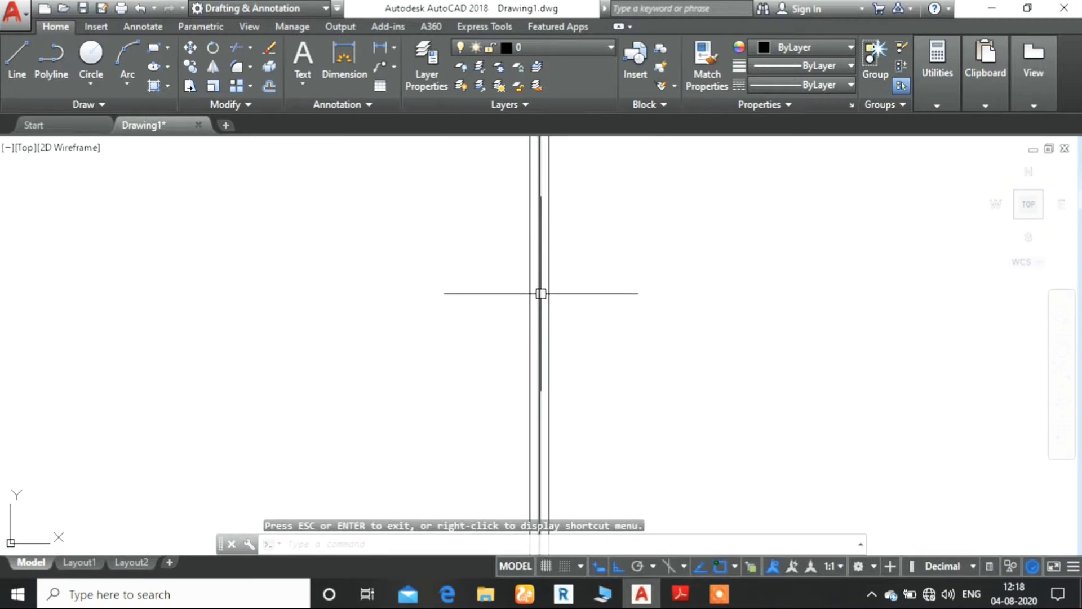
pyautogui.click(540, 293)
pyautogui.press('Delete')
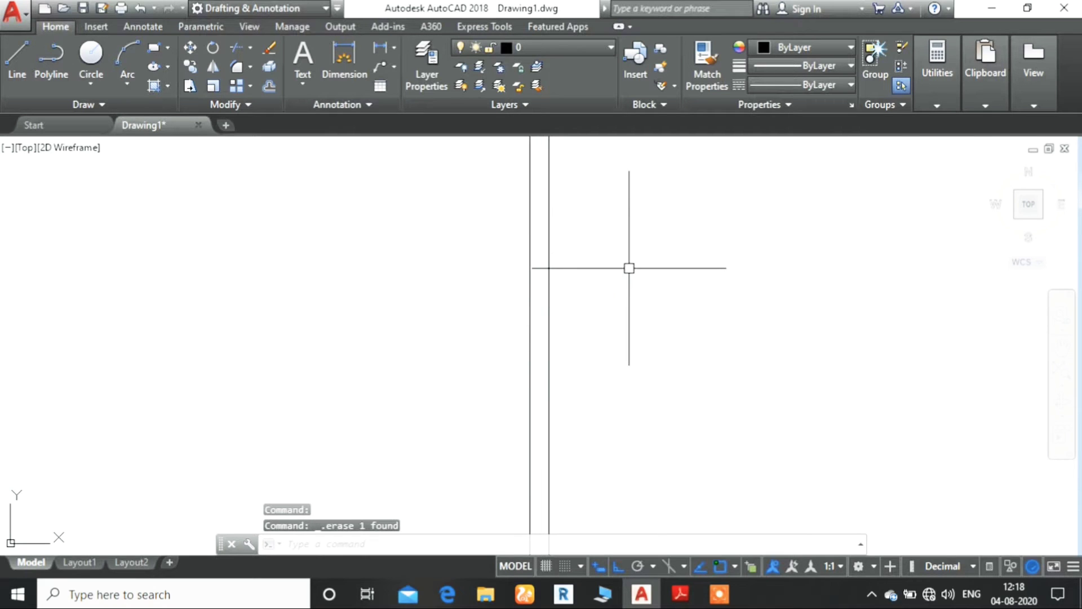
# Step: Check the precast panel dimensions around the column in the PDF's Detail A, then return to AutoCAD
pyautogui.rightClick(629, 272)
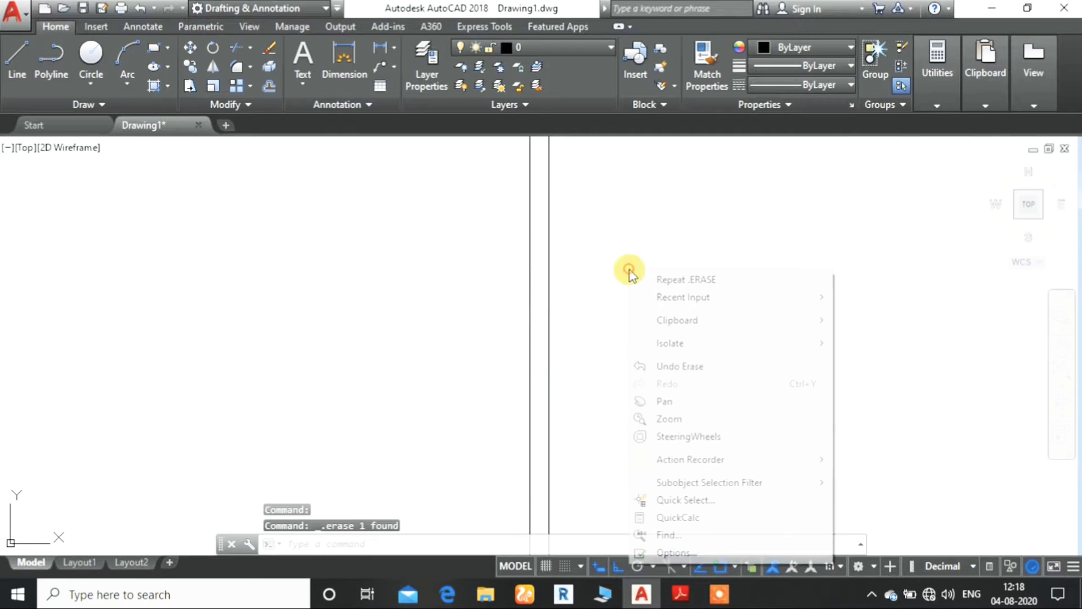
pyautogui.click(668, 419)
pyautogui.moveTo(633, 258)
pyautogui.mouseDown()
pyautogui.moveTo(507, 374)
pyautogui.moveTo(609, 251)
pyautogui.moveTo(525, 427)
pyautogui.mouseUp()
pyautogui.moveTo(670, 215); pyautogui.dragTo(616, 361)
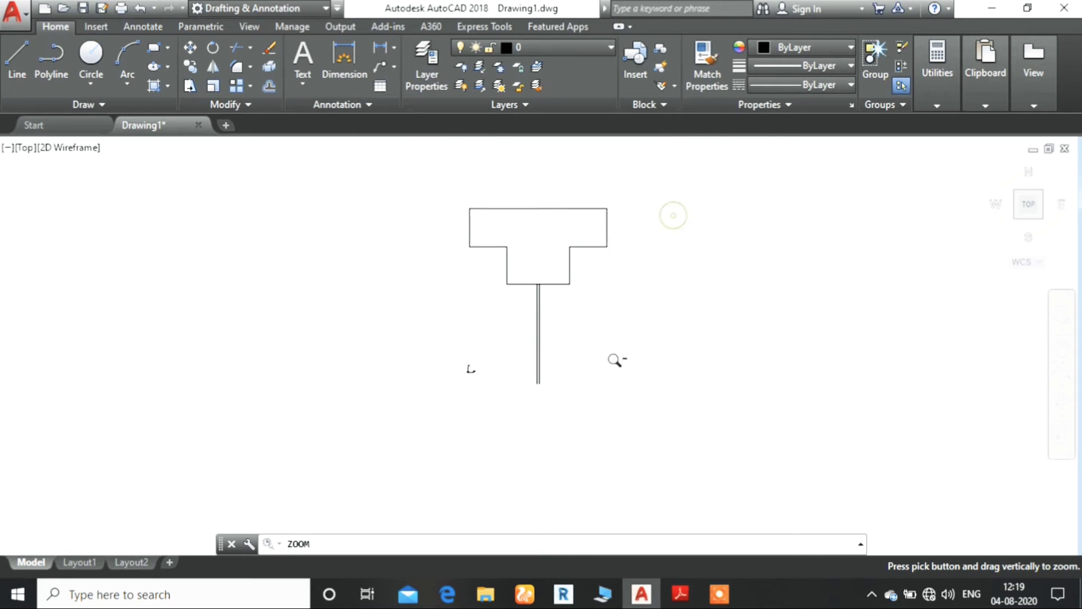
pyautogui.moveTo(668, 247); pyautogui.dragTo(647, 312)
pyautogui.rightClick(654, 316)
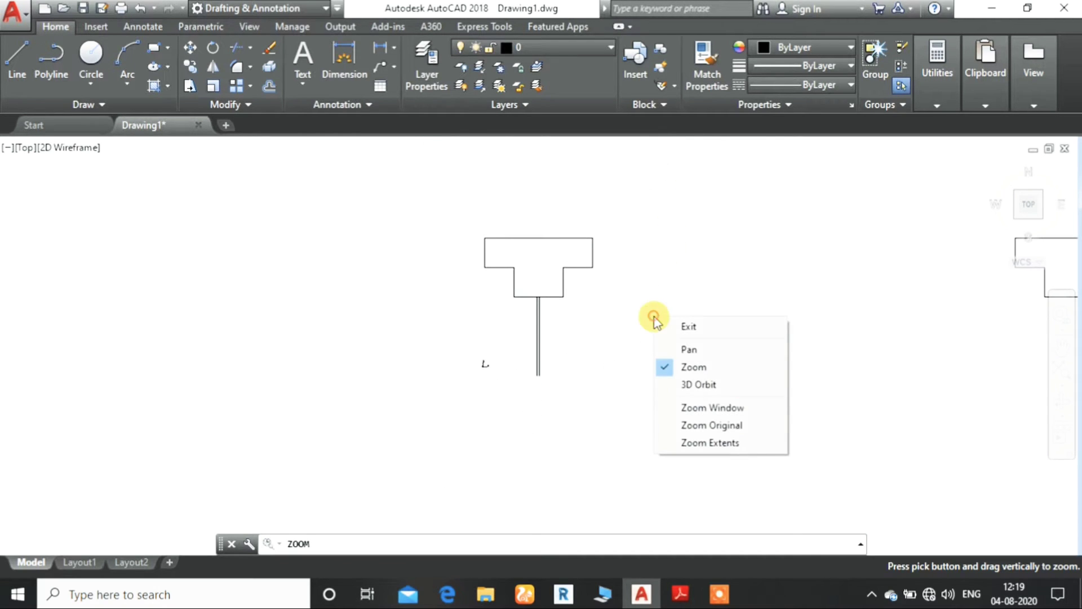
pyautogui.click(685, 332)
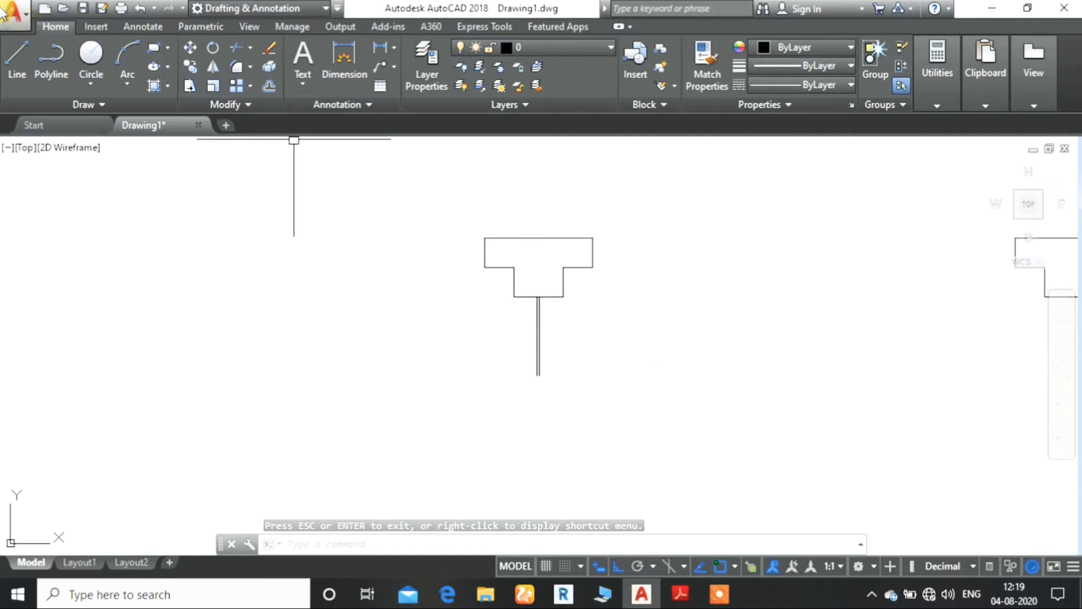
pyautogui.click(680, 594)
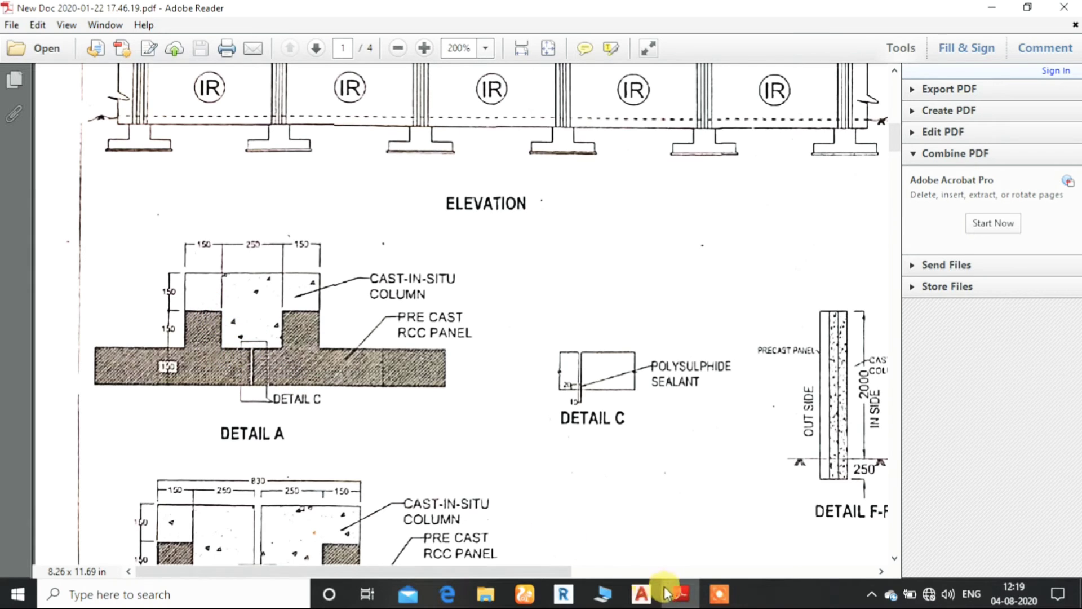
pyautogui.click(642, 595)
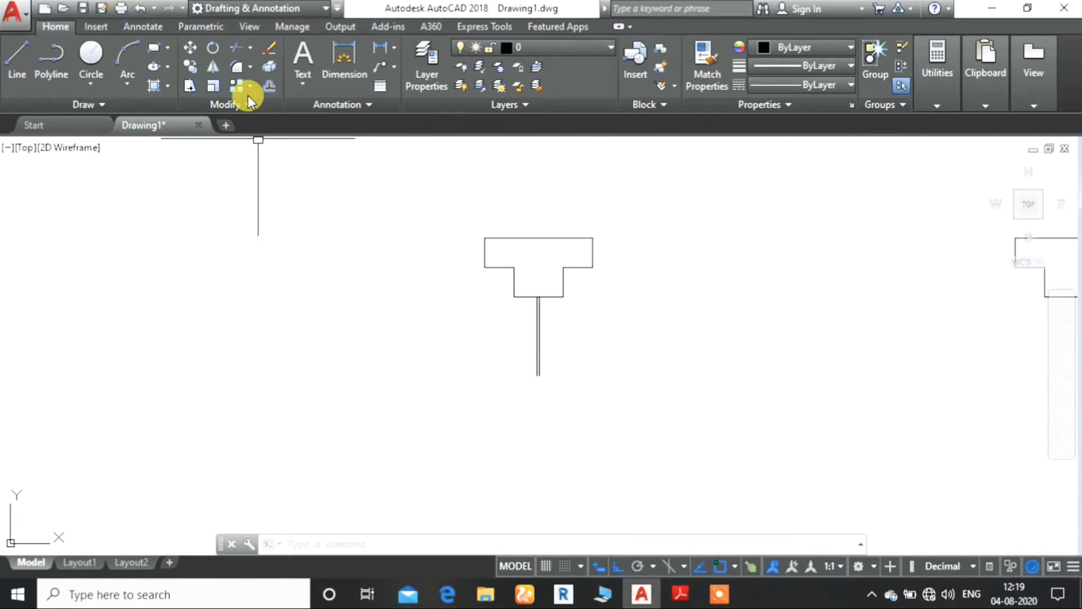
# Step: Draw the panel outline from the lower-left corner of the first column's flange: 150 downward, then a horizontal line extending left
pyautogui.click(18, 51)
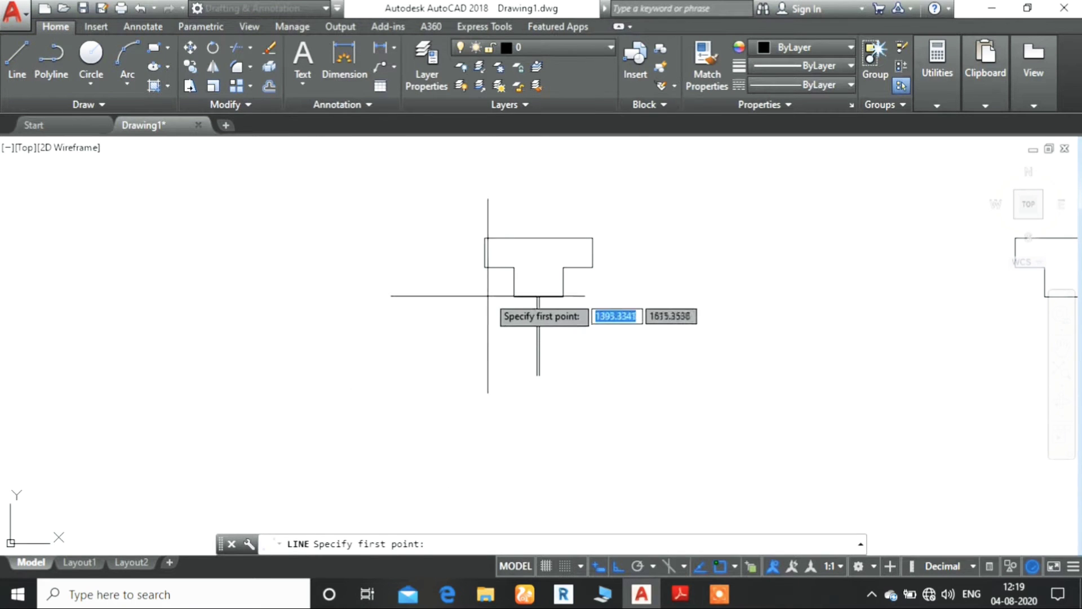
pyautogui.click(485, 268)
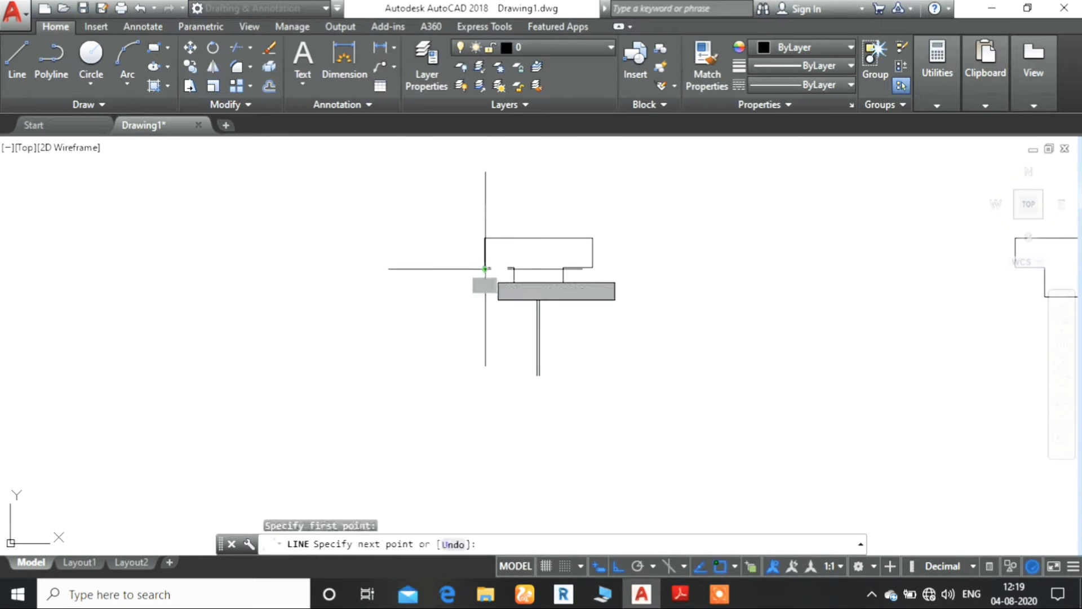
pyautogui.write('15')
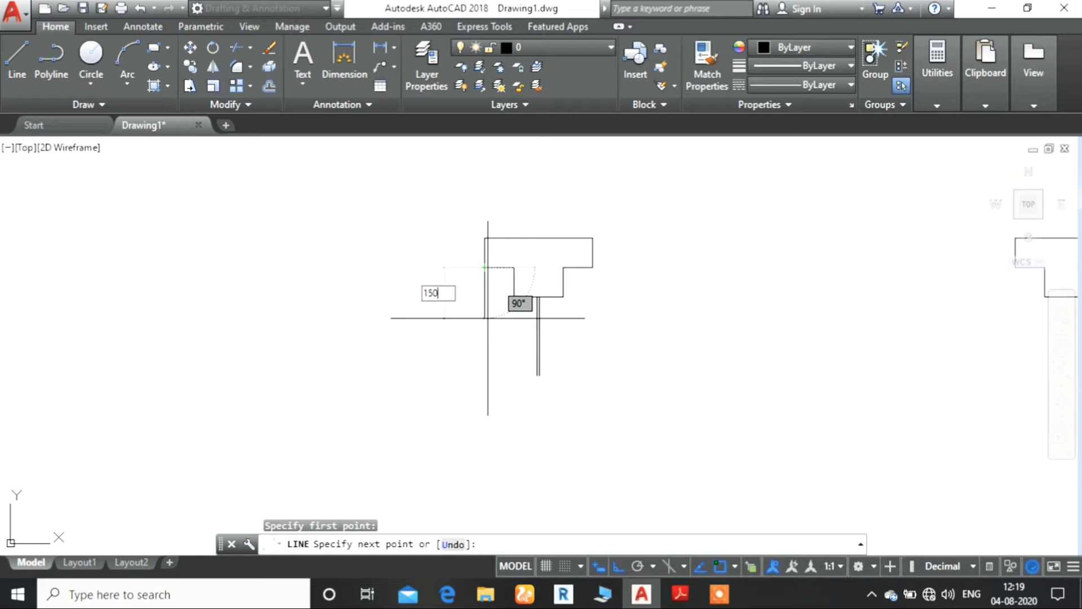
pyautogui.write('0')
pyautogui.press('Return')
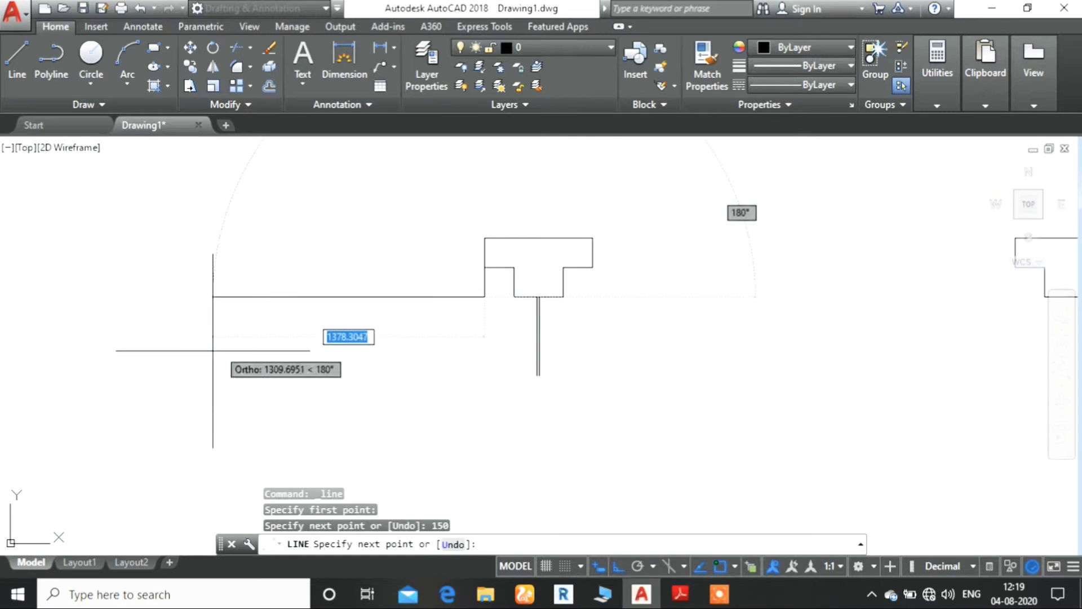
pyautogui.click(334, 317)
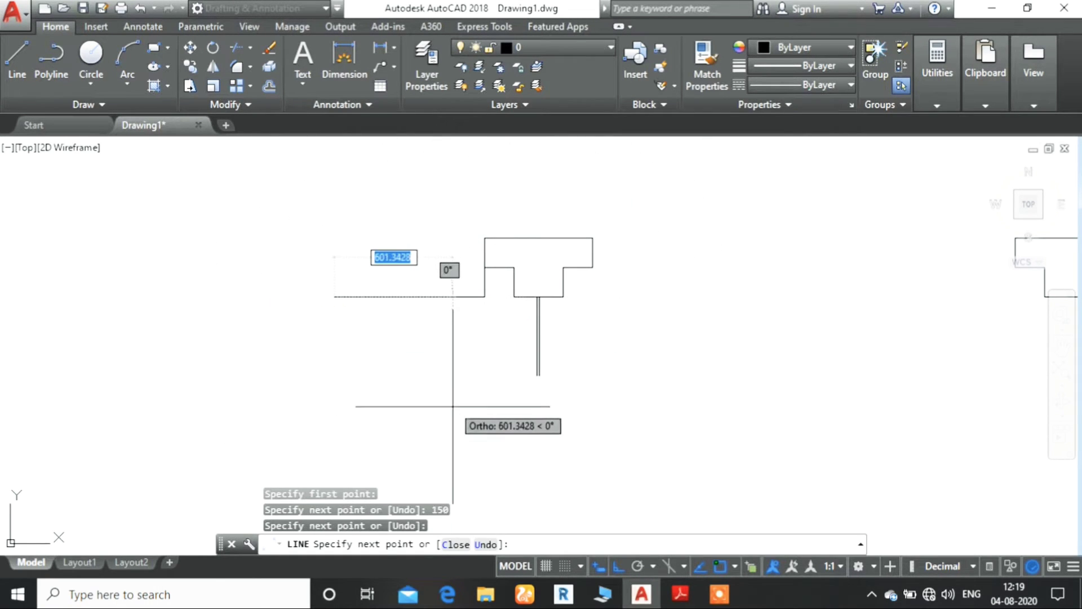
pyautogui.press('Escape')
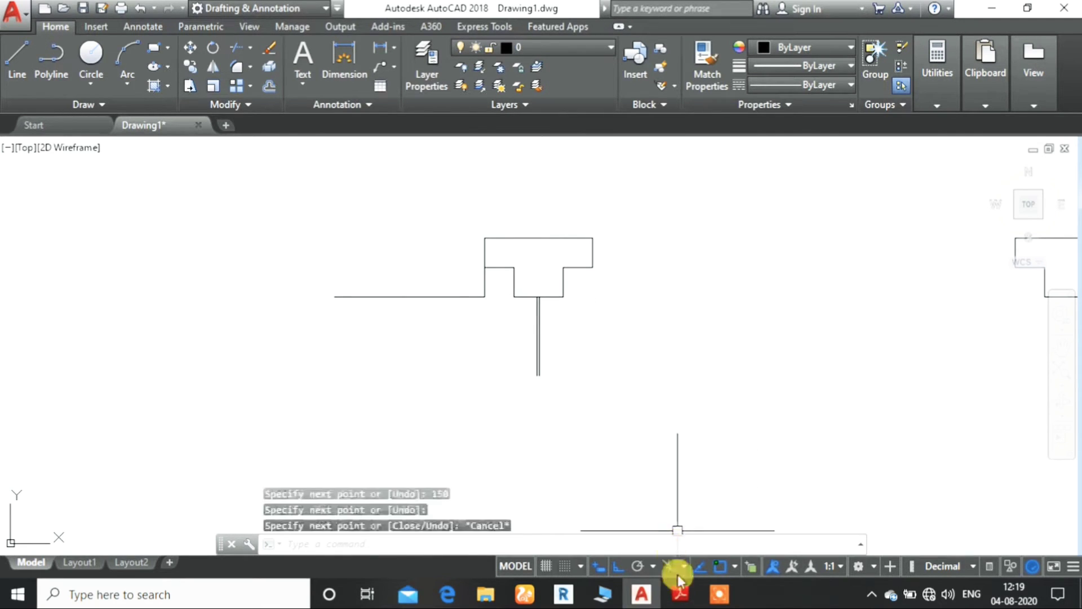
# Step: Check the panel joint below the column in the PDF's Detail A, then switch back to AutoCAD
pyautogui.click(681, 593)
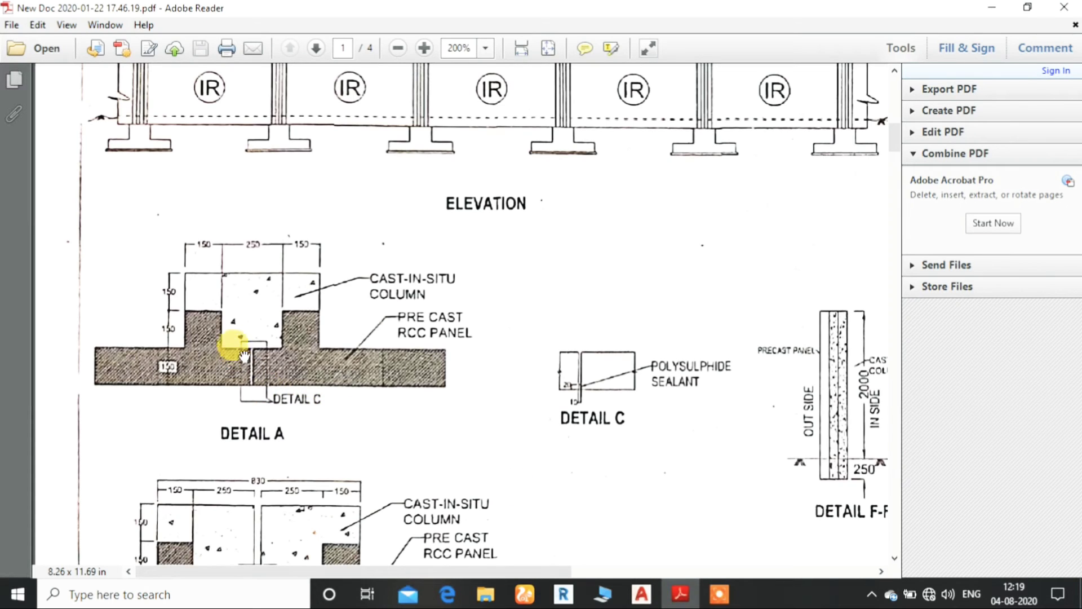
pyautogui.click(641, 593)
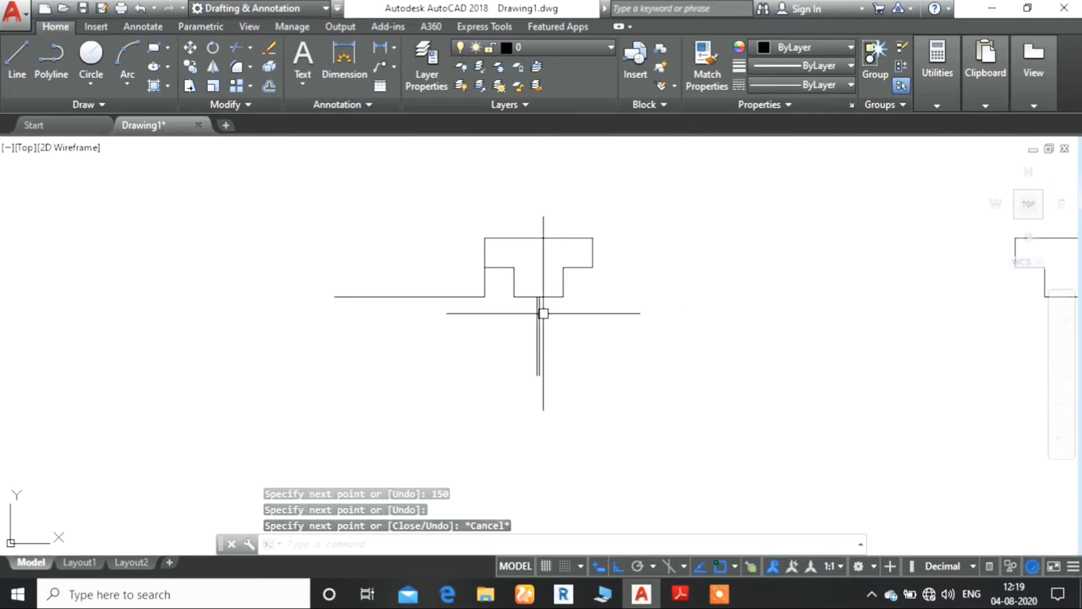
# Step: Start a line at the upper end of the first column's left joint line and draw it 150 downward
pyautogui.rightClick(515, 353)
pyautogui.click(555, 209)
pyautogui.moveTo(531, 406)
pyautogui.mouseDown()
pyautogui.moveTo(542, 357)
pyautogui.moveTo(652, 197)
pyautogui.mouseUp()
pyautogui.moveTo(492, 377); pyautogui.dragTo(580, 198)
pyautogui.moveTo(476, 262); pyautogui.dragTo(543, 205)
pyautogui.rightClick(544, 204)
pyautogui.click(581, 237)
pyautogui.moveTo(438, 184)
pyautogui.mouseDown()
pyautogui.moveTo(532, 249)
pyautogui.moveTo(579, 356)
pyautogui.mouseUp()
pyautogui.press('Escape')
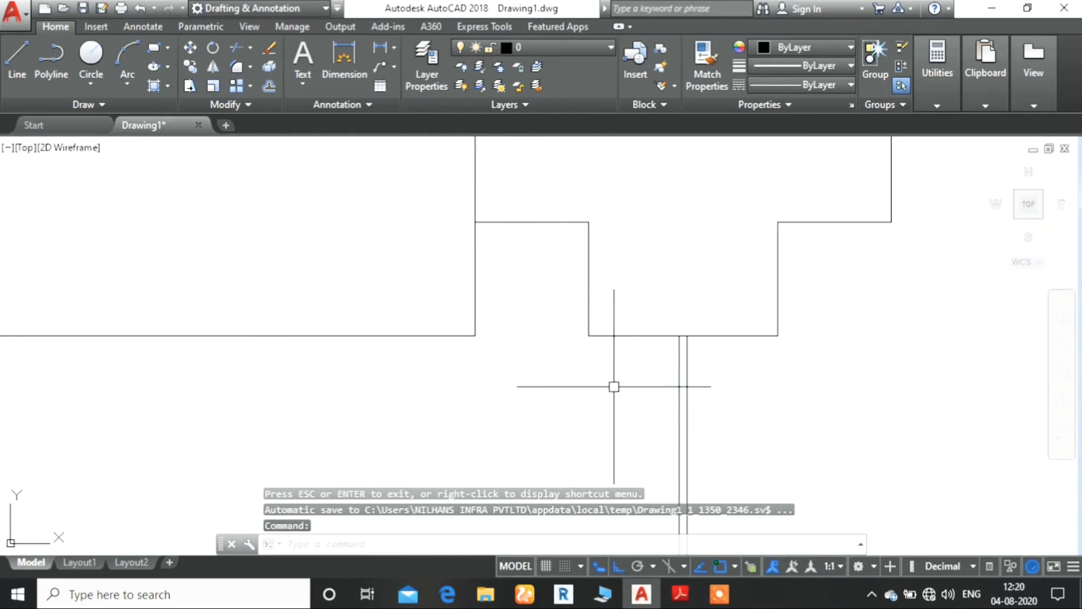
pyautogui.write('l')
pyautogui.press('Return')
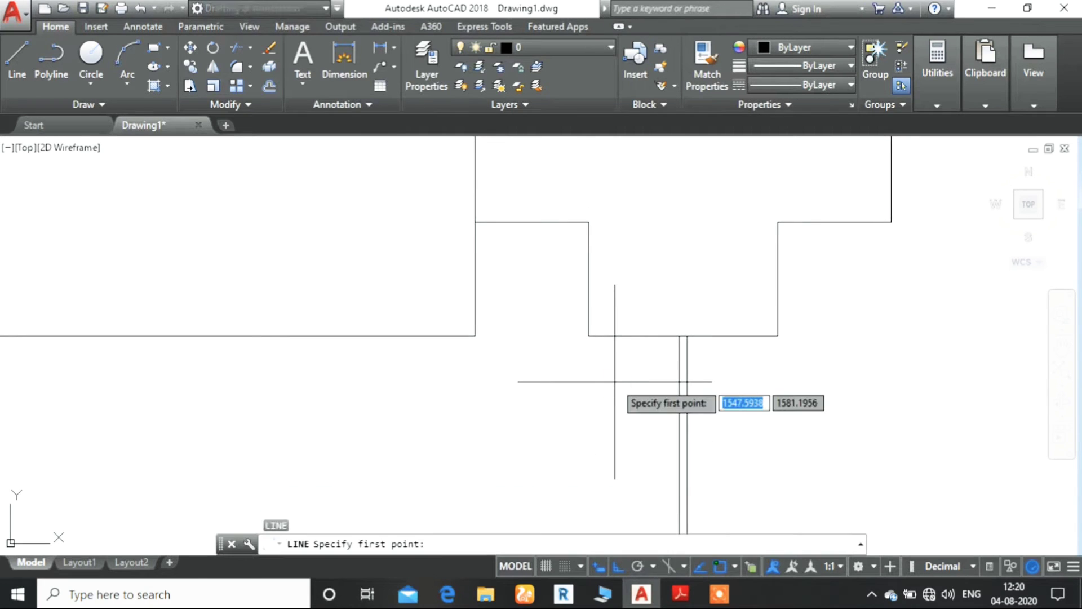
pyautogui.click(680, 336)
pyautogui.write('1')
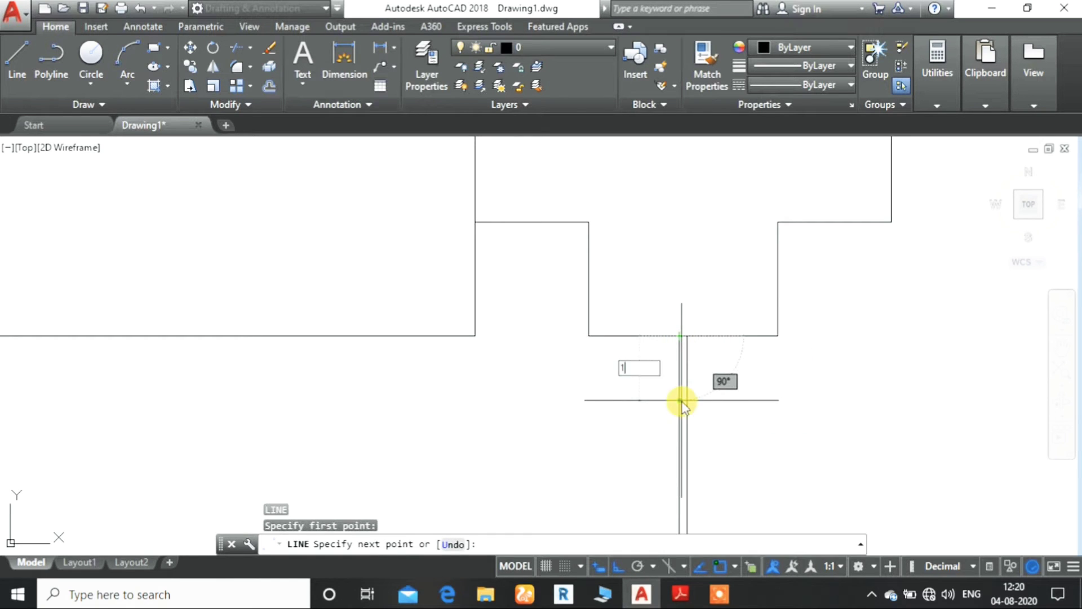
pyautogui.write('50')
pyautogui.press('Return')
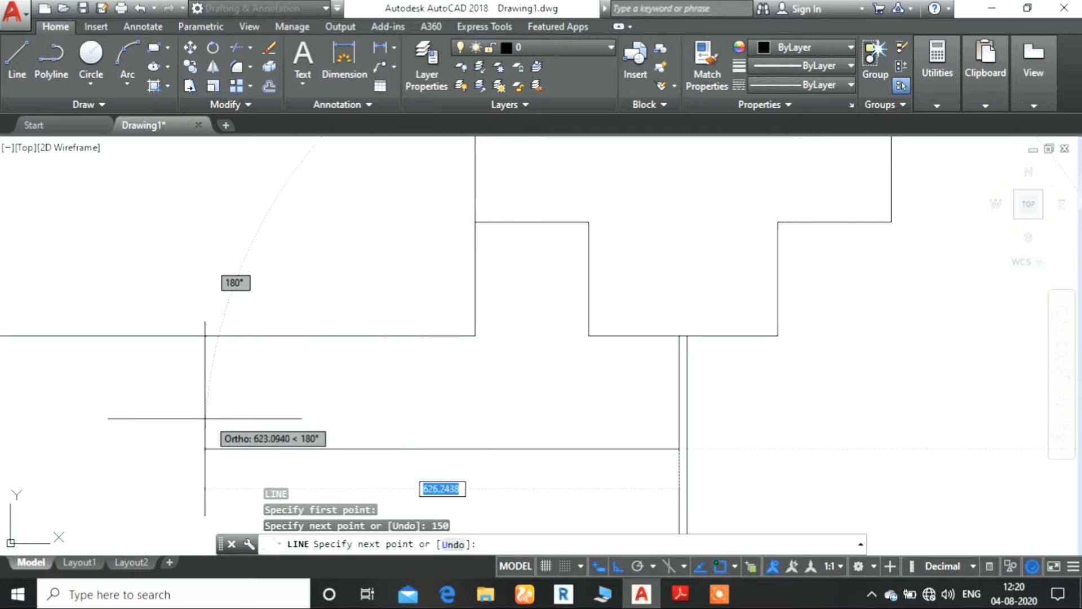
# Step: Continue the line leftward to align with the upper panel line's end, then close the panel with a vertical segment up to that end
pyautogui.rightClick(99, 427)
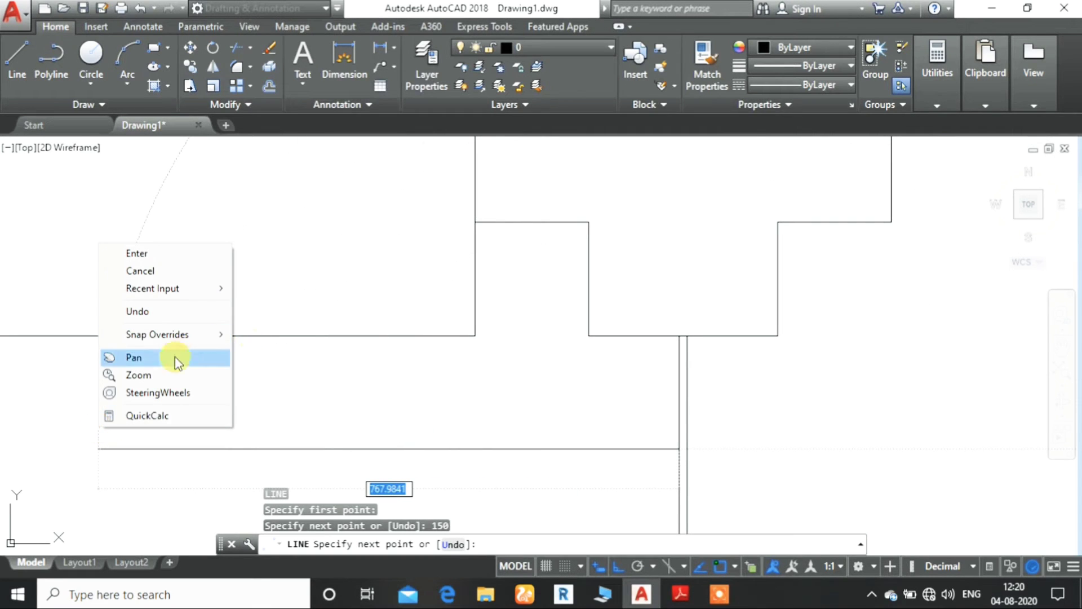
pyautogui.click(167, 374)
pyautogui.moveTo(370, 249); pyautogui.dragTo(239, 495)
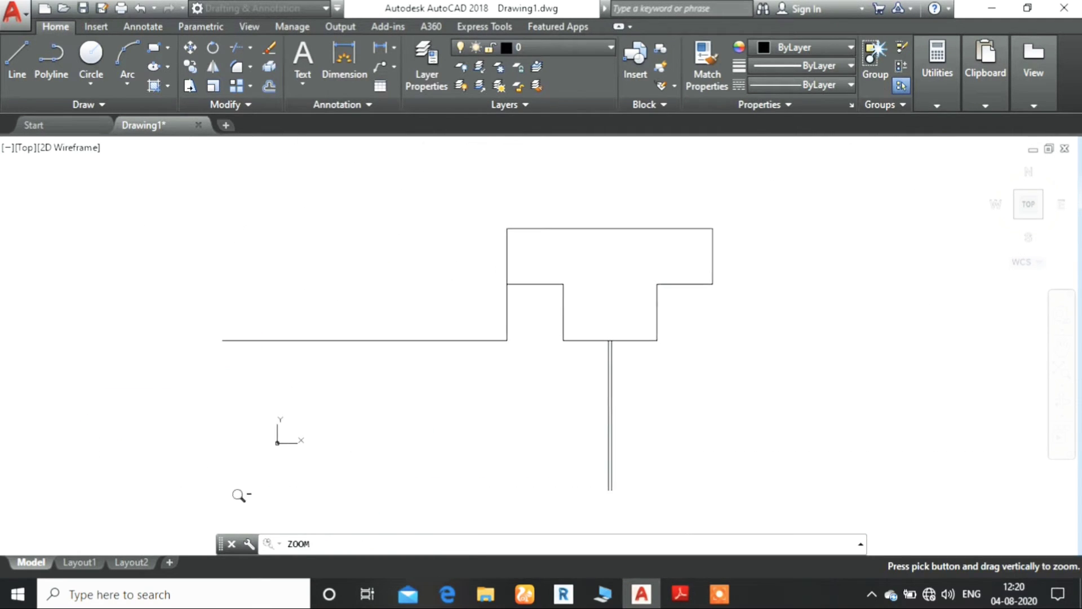
pyautogui.rightClick(327, 381)
pyautogui.click(367, 391)
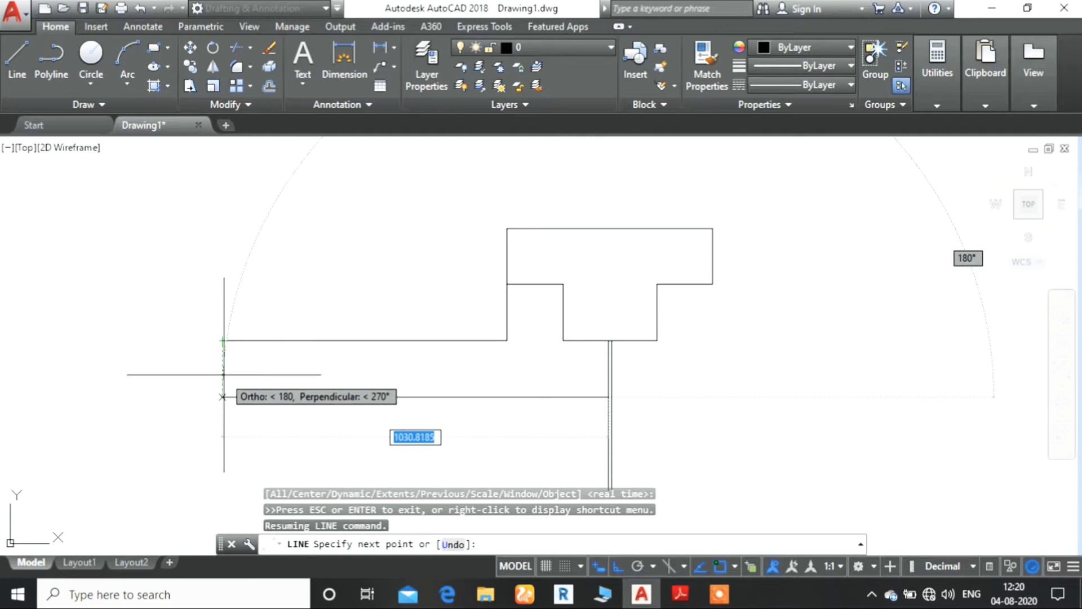
pyautogui.click(223, 397)
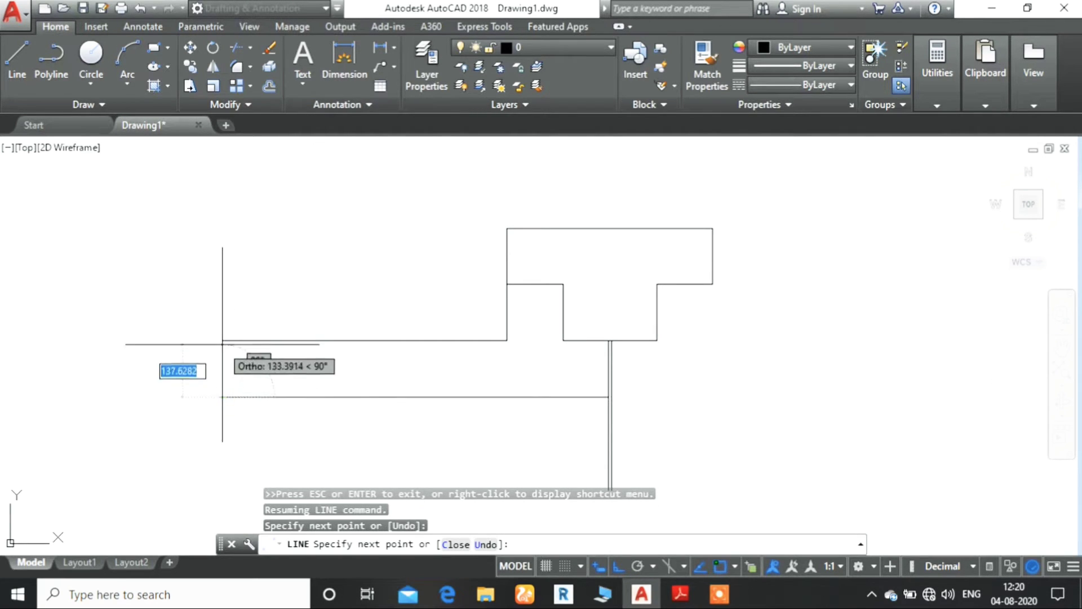
pyautogui.click(309, 366)
pyautogui.press('Escape')
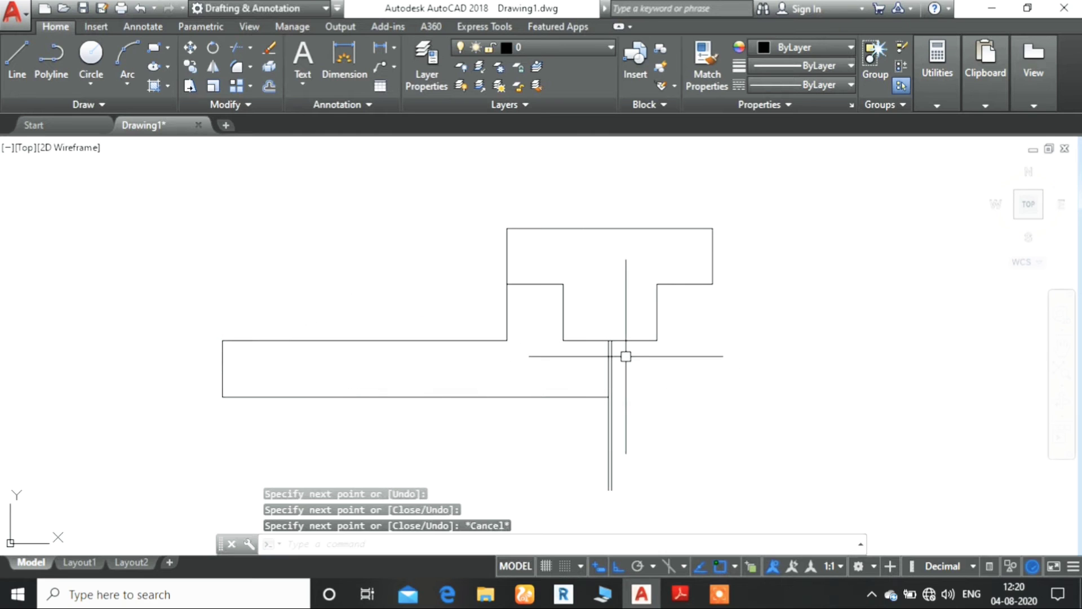
# Step: Draw a line from the midpoint of the second column's stem base: 5 to the left, then about 275 vertically downward
pyautogui.rightClick(720, 385)
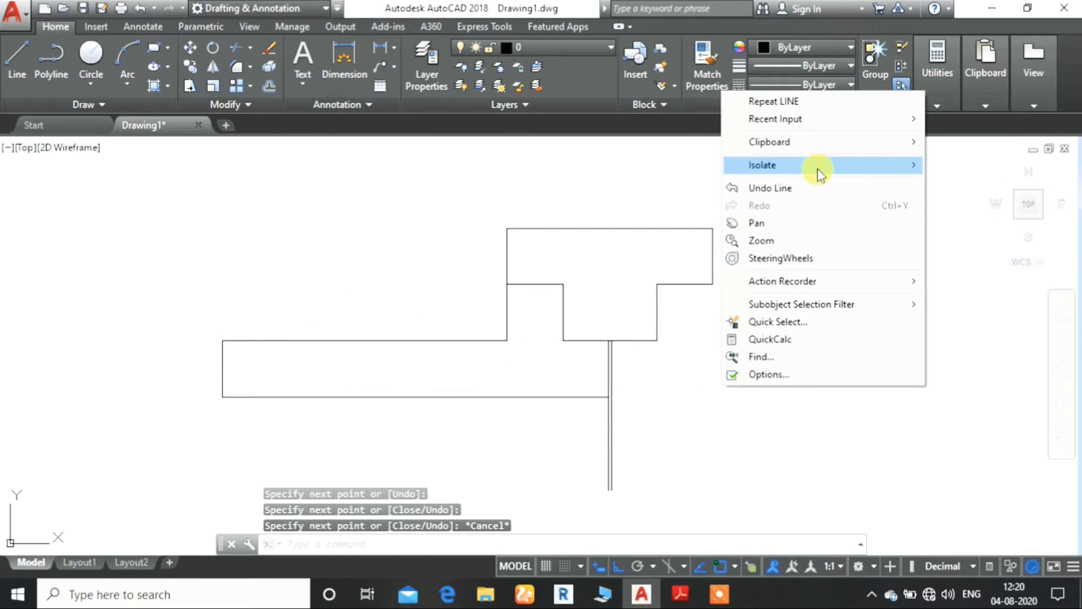
pyautogui.click(758, 223)
pyautogui.moveTo(874, 380); pyautogui.dragTo(577, 346)
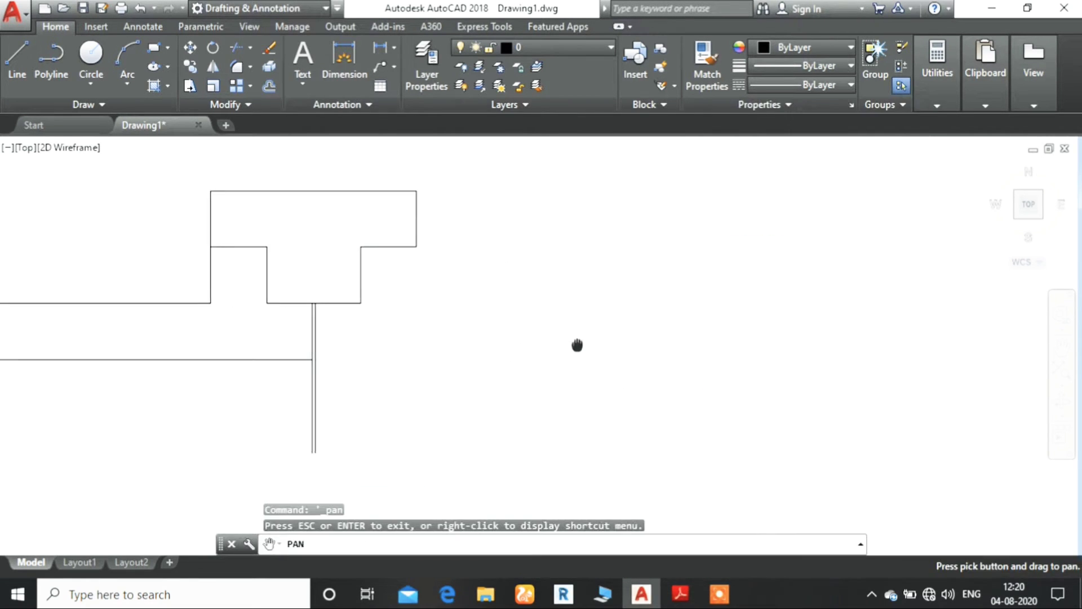
pyautogui.rightClick(578, 346)
pyautogui.click(612, 395)
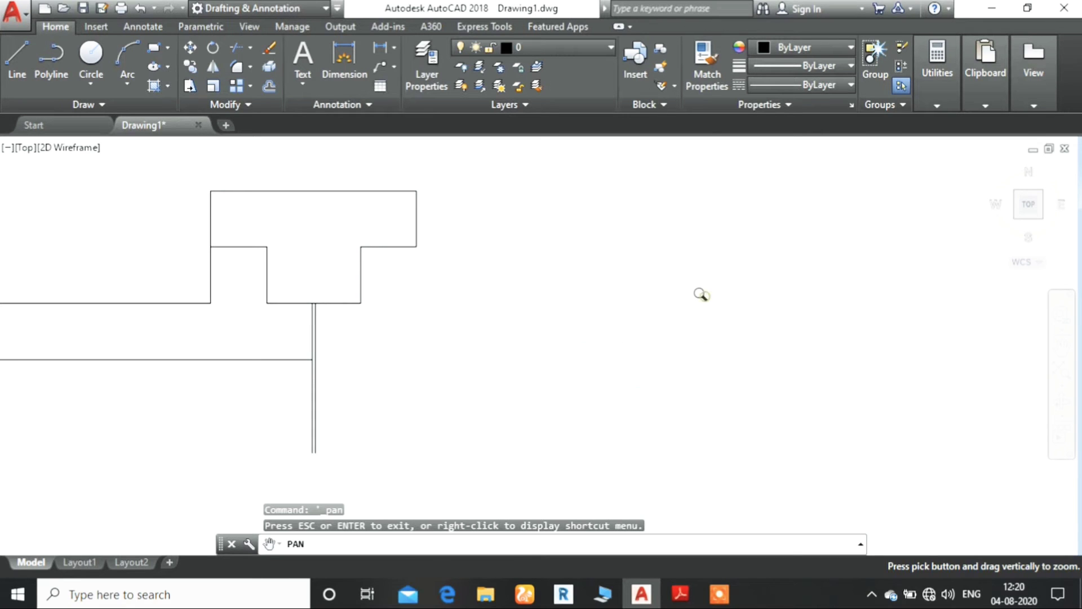
pyautogui.moveTo(698, 293); pyautogui.dragTo(403, 454)
pyautogui.rightClick(691, 330)
pyautogui.click(727, 358)
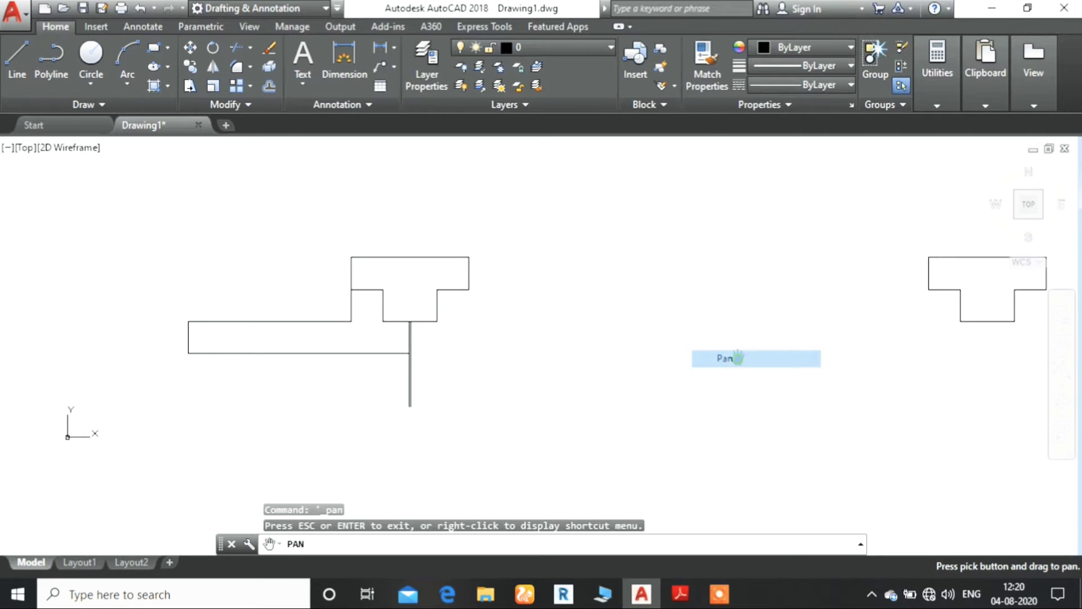
pyautogui.moveTo(872, 346); pyautogui.dragTo(663, 321)
pyautogui.rightClick(757, 317)
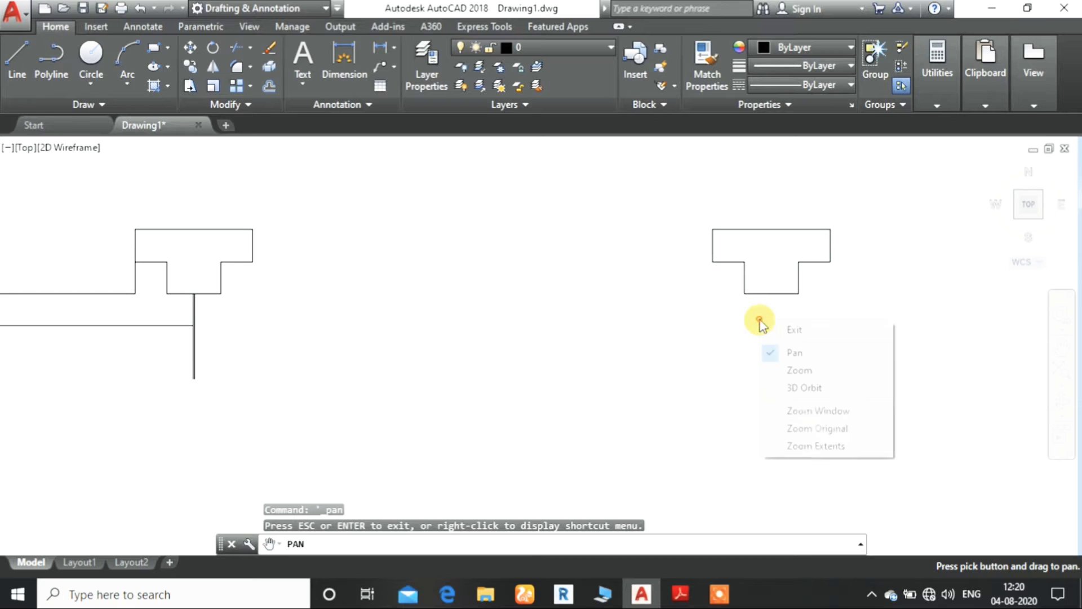
pyautogui.click(809, 332)
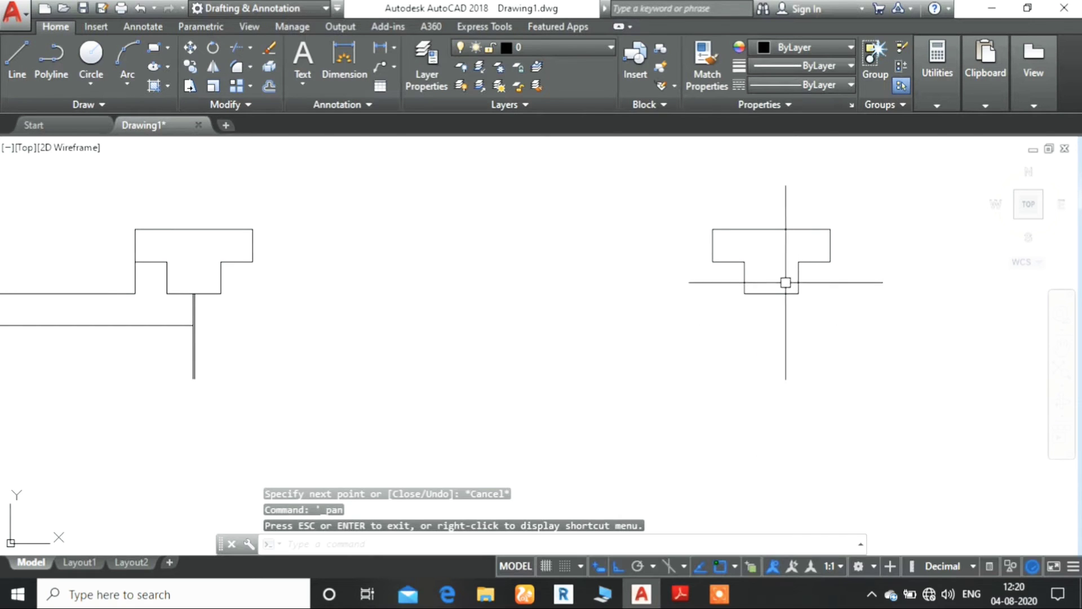
pyautogui.click(18, 54)
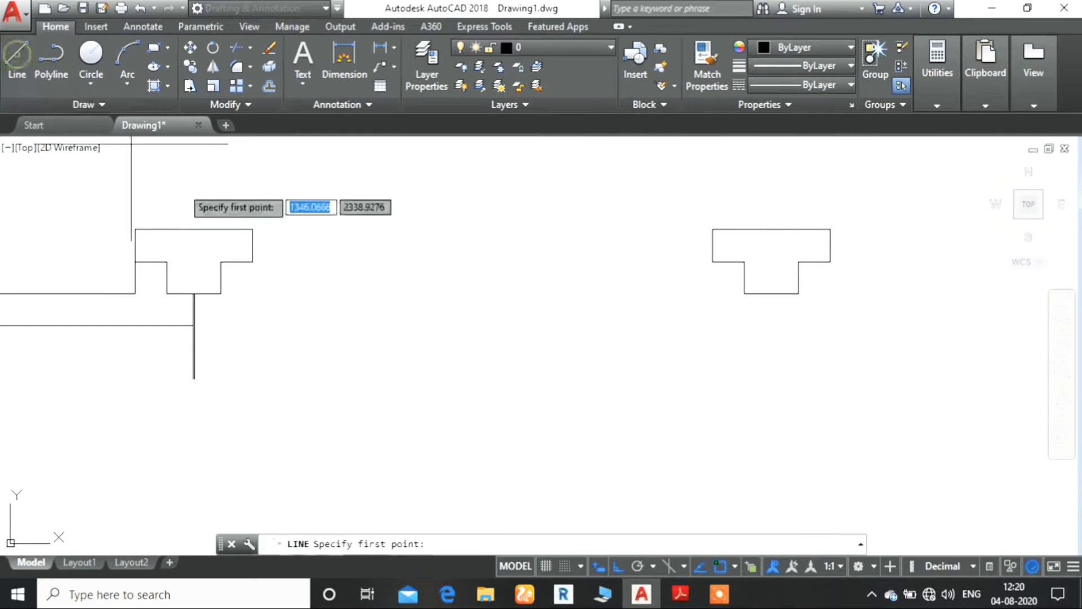
pyautogui.click(771, 294)
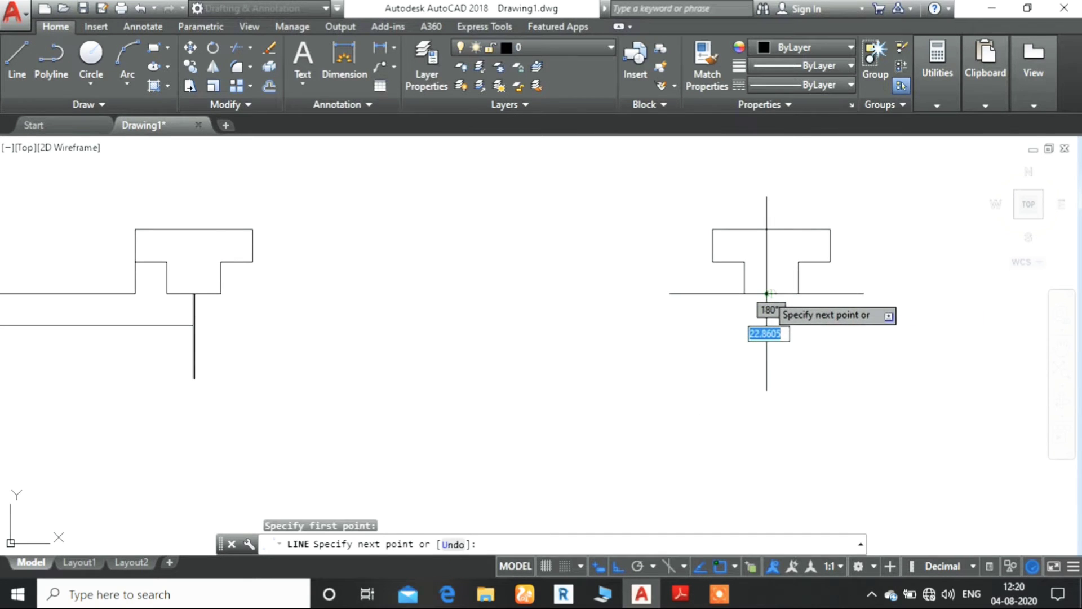
pyautogui.write('5')
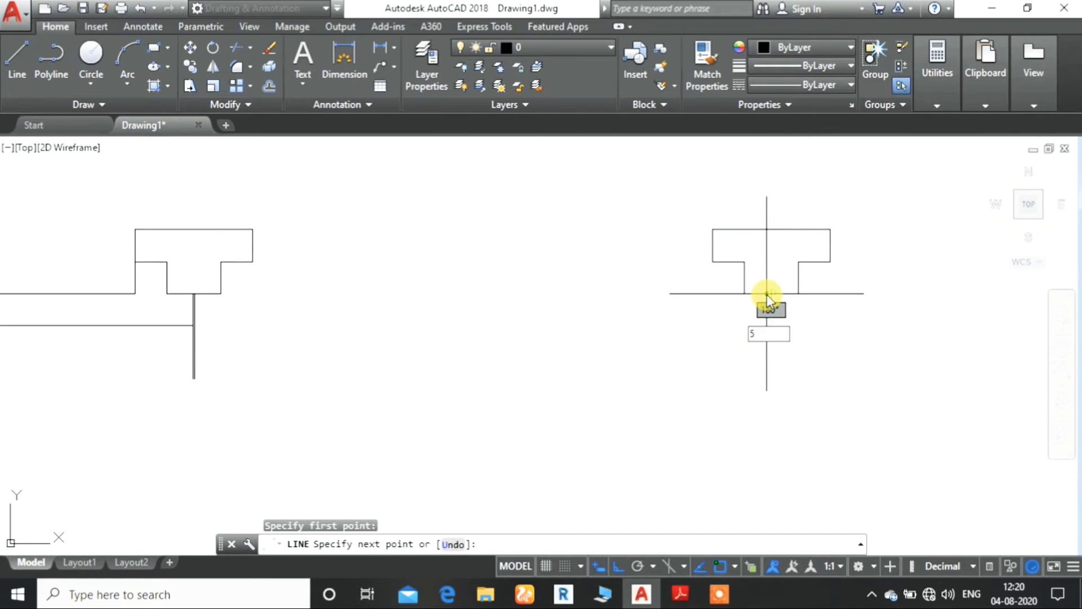
pyautogui.press('Return')
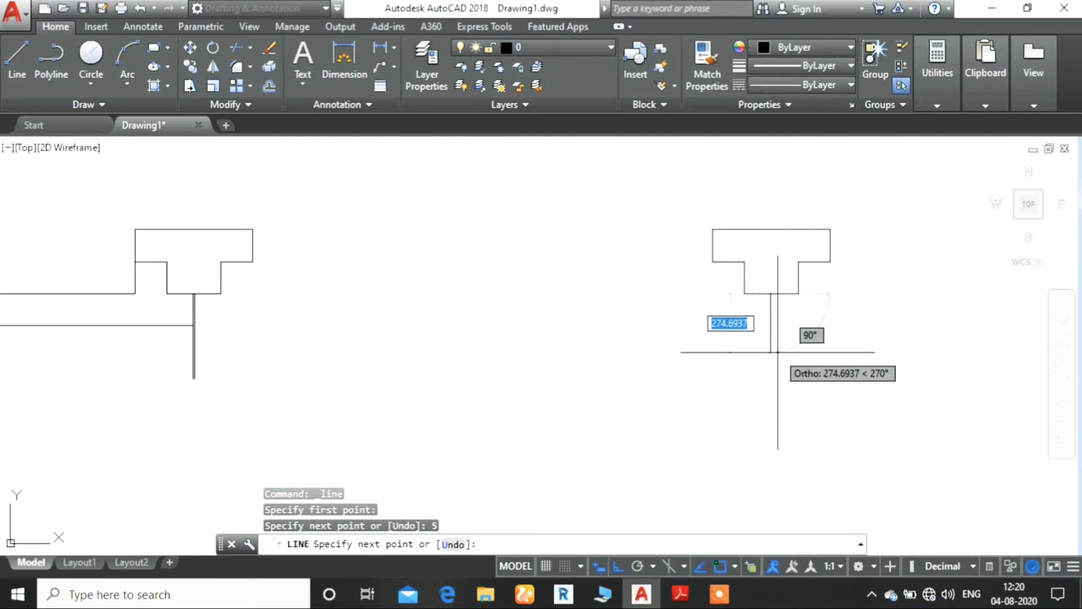
pyautogui.click(776, 352)
pyautogui.press('Escape')
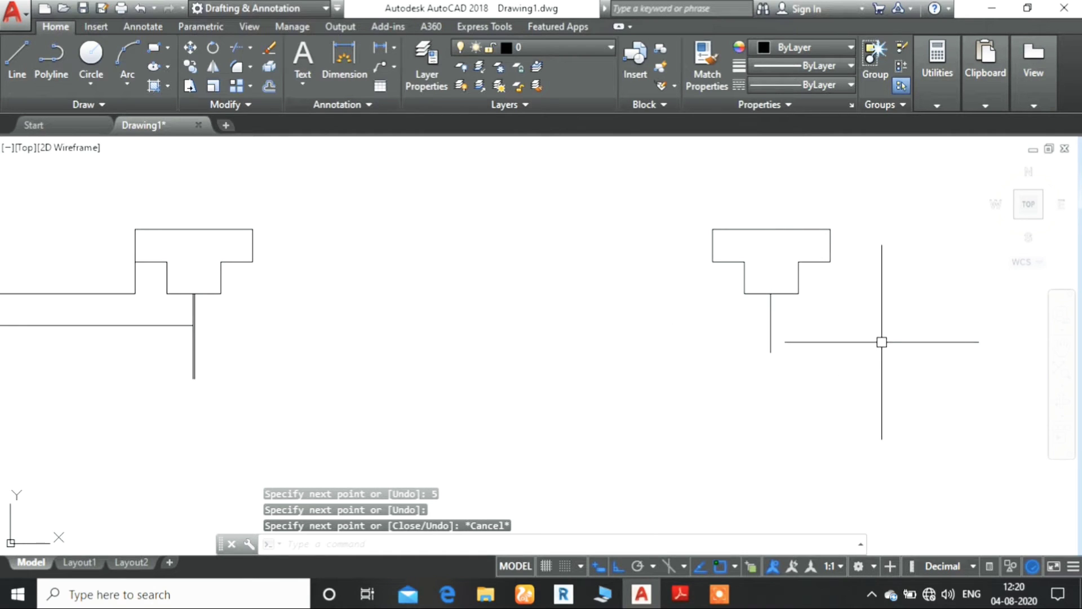
# Step: Offset the vertical joint line below the second column by 5 to the right
pyautogui.write('o')
pyautogui.press('Return')
pyautogui.press('Return')
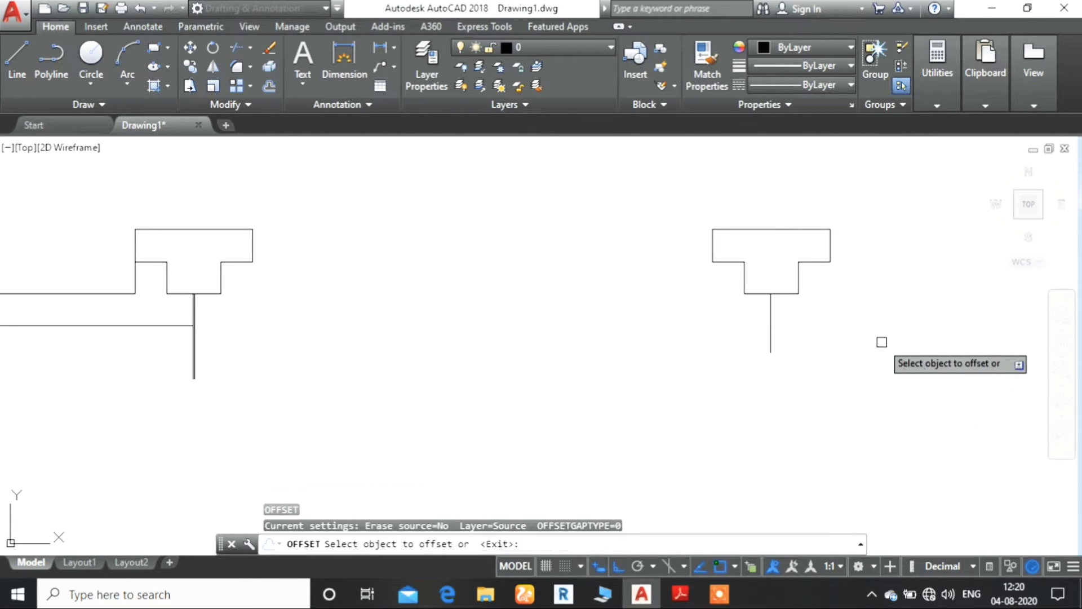
pyautogui.click(769, 315)
pyautogui.click(781, 316)
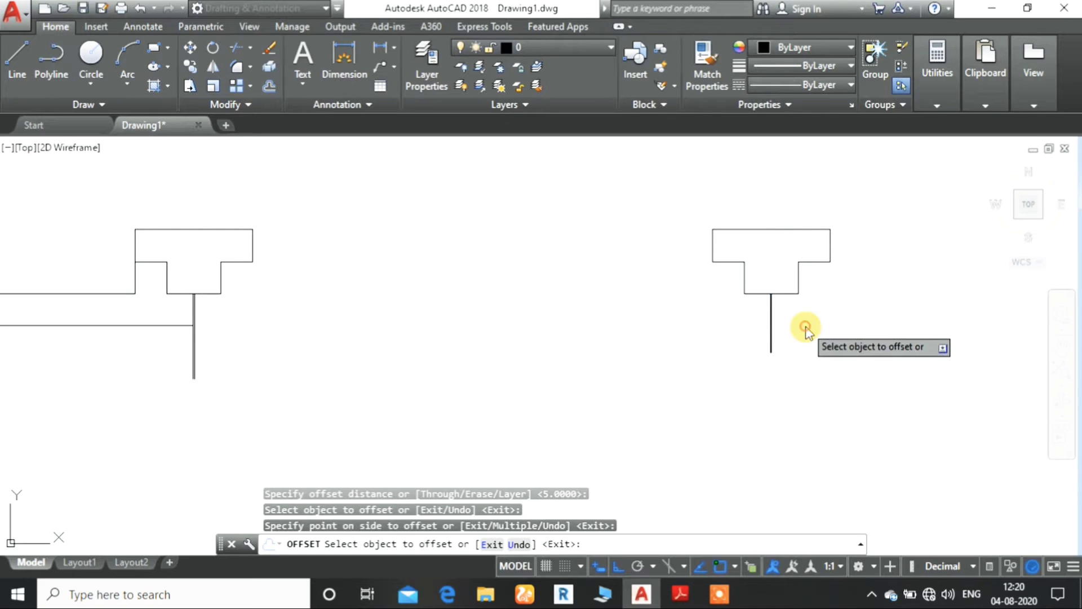
pyautogui.rightClick(805, 326)
pyautogui.press('Escape')
pyautogui.press('Escape')
# Step: Delete the offset copy of the joint line below the second column
pyautogui.rightClick(804, 323)
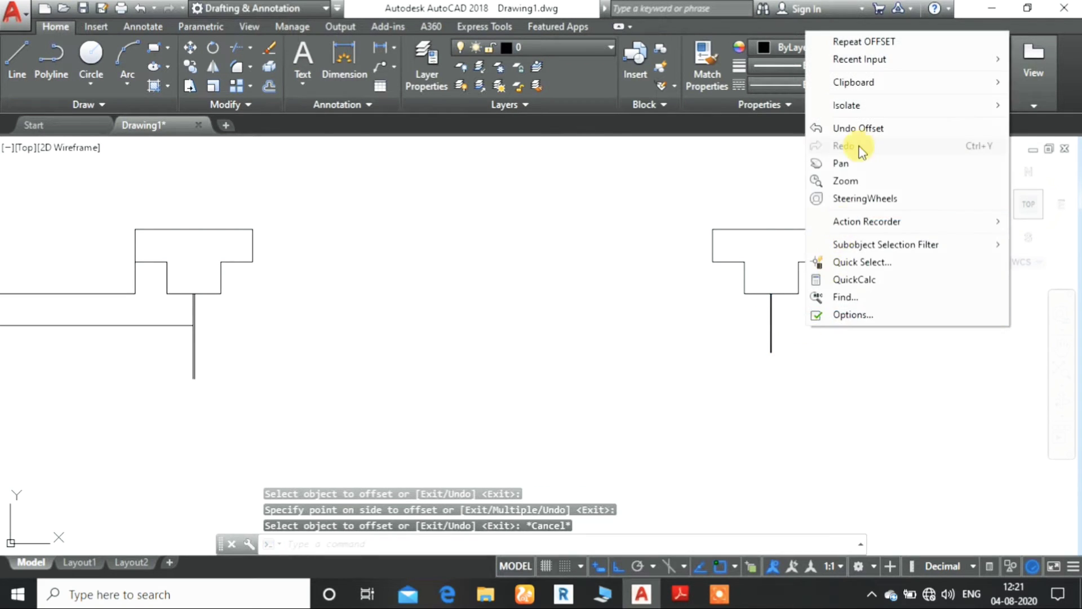
pyautogui.click(839, 181)
pyautogui.moveTo(768, 314); pyautogui.dragTo(855, 121)
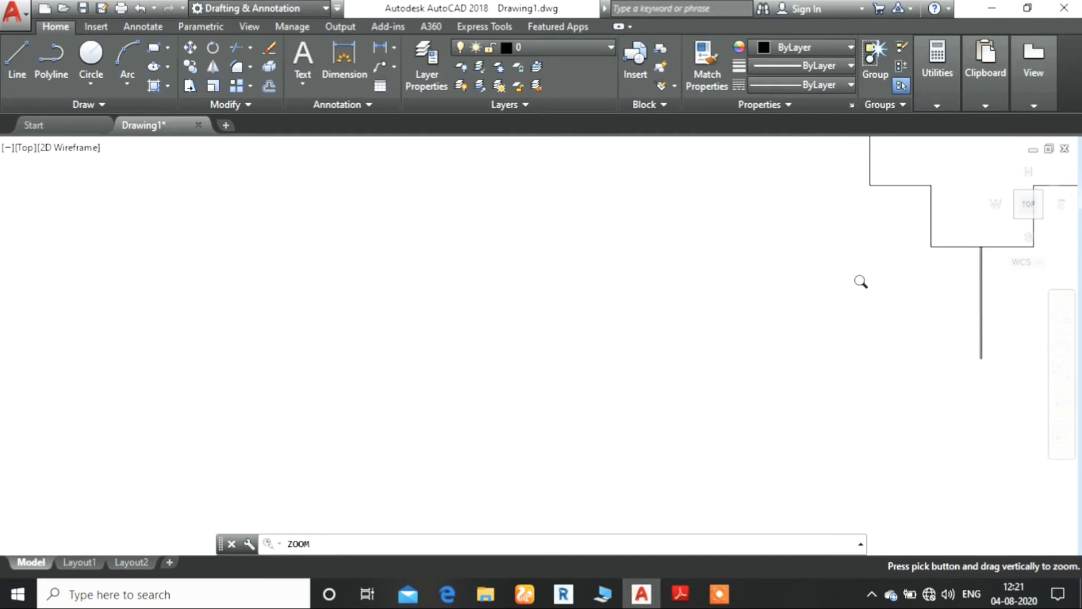
pyautogui.moveTo(860, 281)
pyautogui.mouseDown()
pyautogui.moveTo(872, 251)
pyautogui.moveTo(826, 400)
pyautogui.moveTo(817, 321)
pyautogui.moveTo(779, 455)
pyautogui.moveTo(834, 221)
pyautogui.mouseUp()
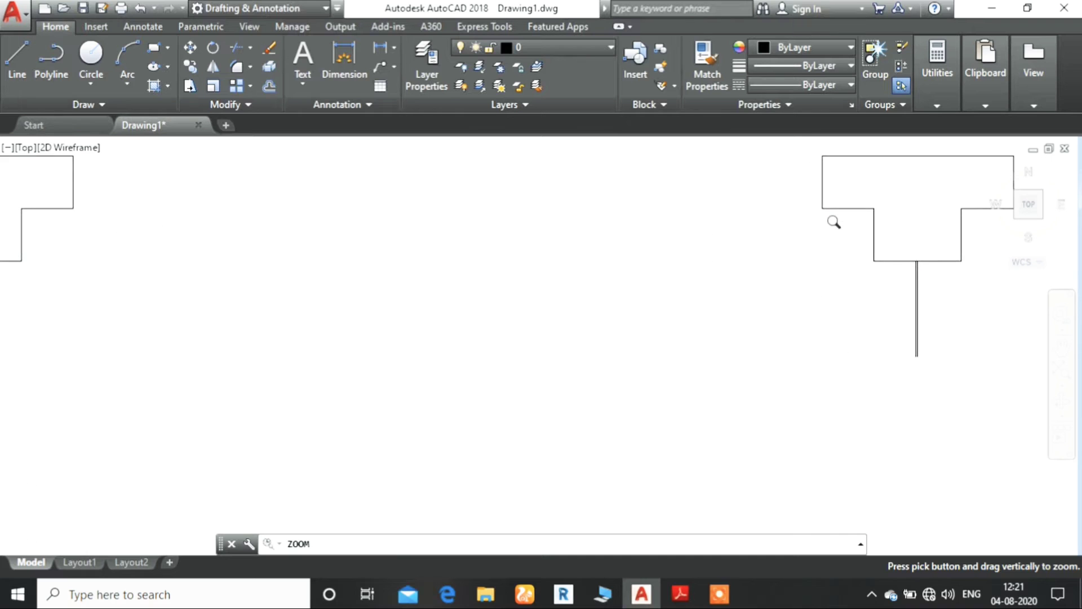
pyautogui.rightClick(851, 320)
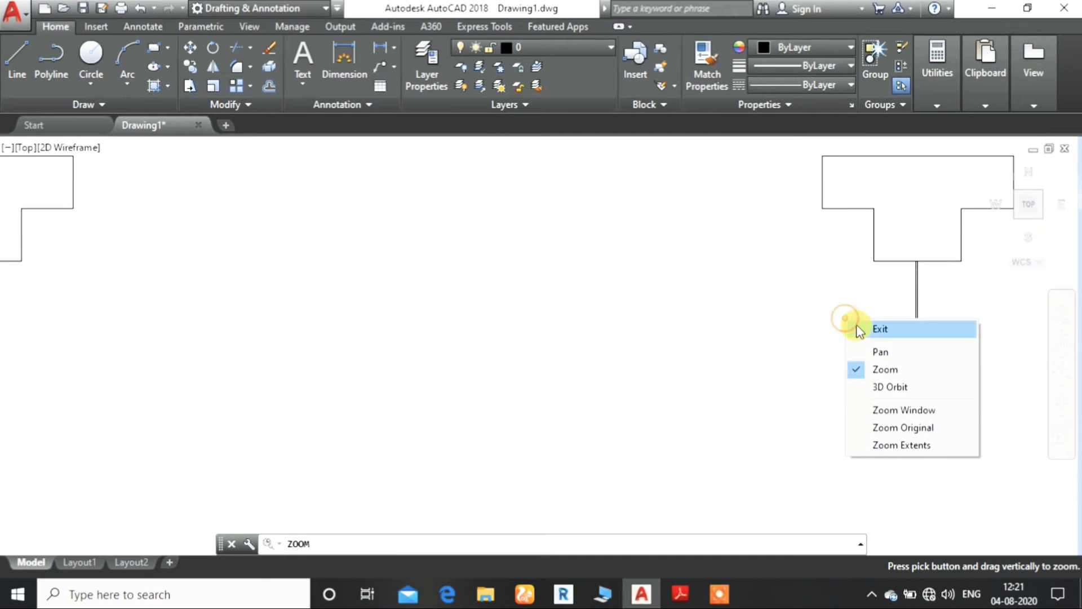
pyautogui.click(883, 368)
pyautogui.moveTo(915, 352); pyautogui.dragTo(947, 185)
pyautogui.rightClick(952, 258)
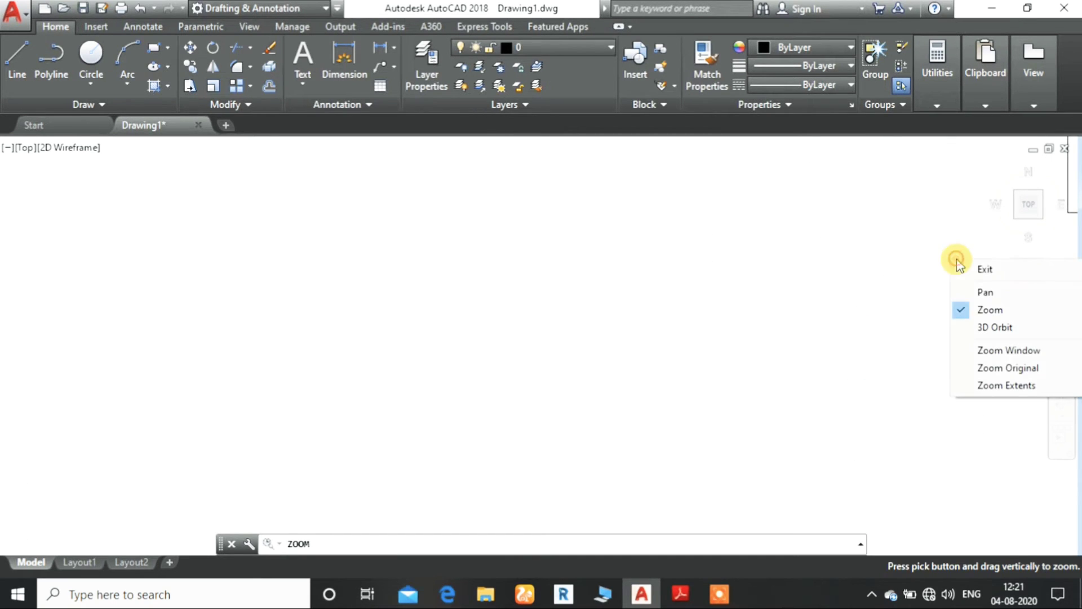
pyautogui.click(986, 289)
pyautogui.moveTo(986, 290)
pyautogui.mouseDown()
pyautogui.moveTo(598, 325)
pyautogui.moveTo(489, 354)
pyautogui.moveTo(427, 310)
pyautogui.mouseUp()
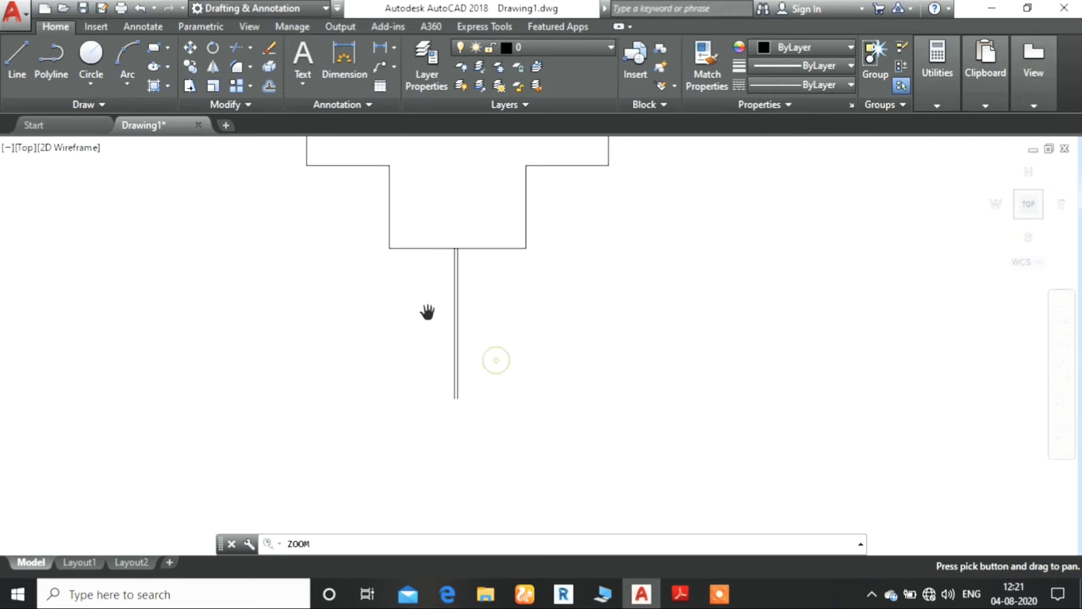
pyautogui.rightClick(427, 309)
pyautogui.click(446, 320)
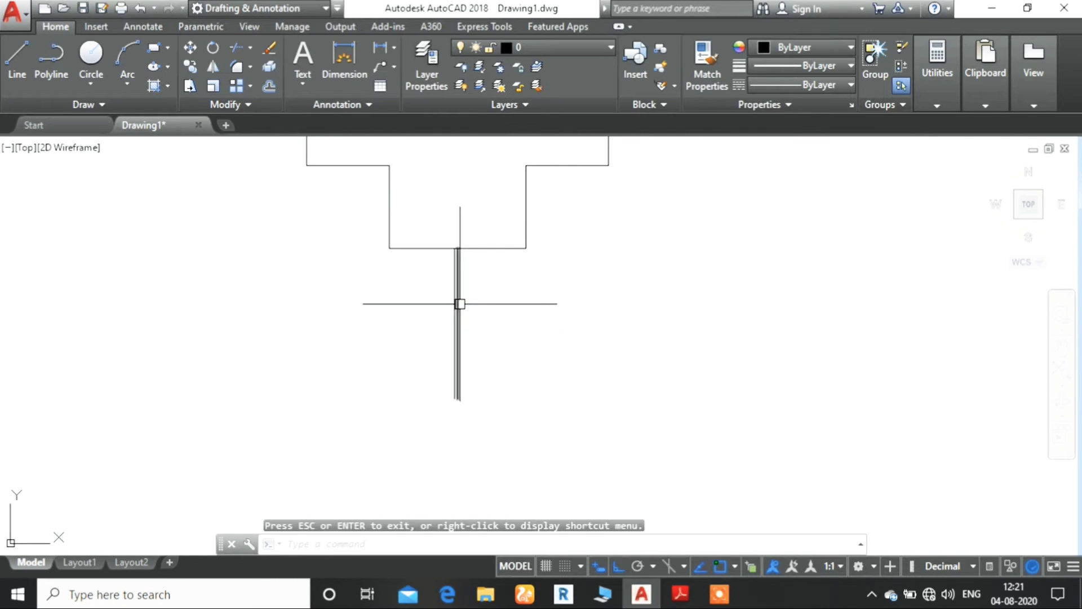
pyautogui.press('Delete')
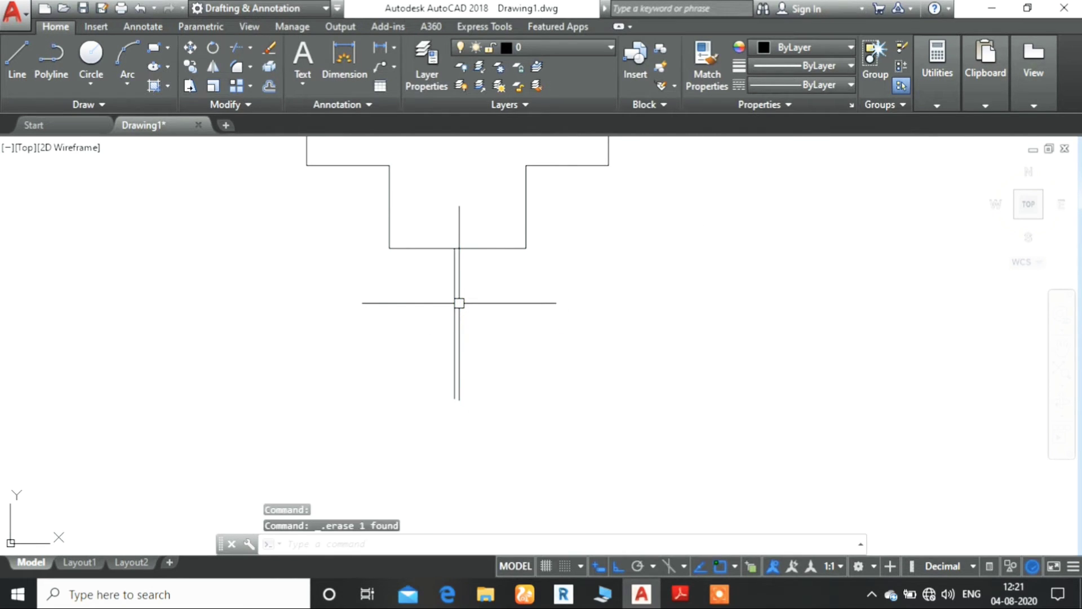
# Step: Offset the second column's vertical joint line by 10 to the right
pyautogui.write('o')
pyautogui.press('Return')
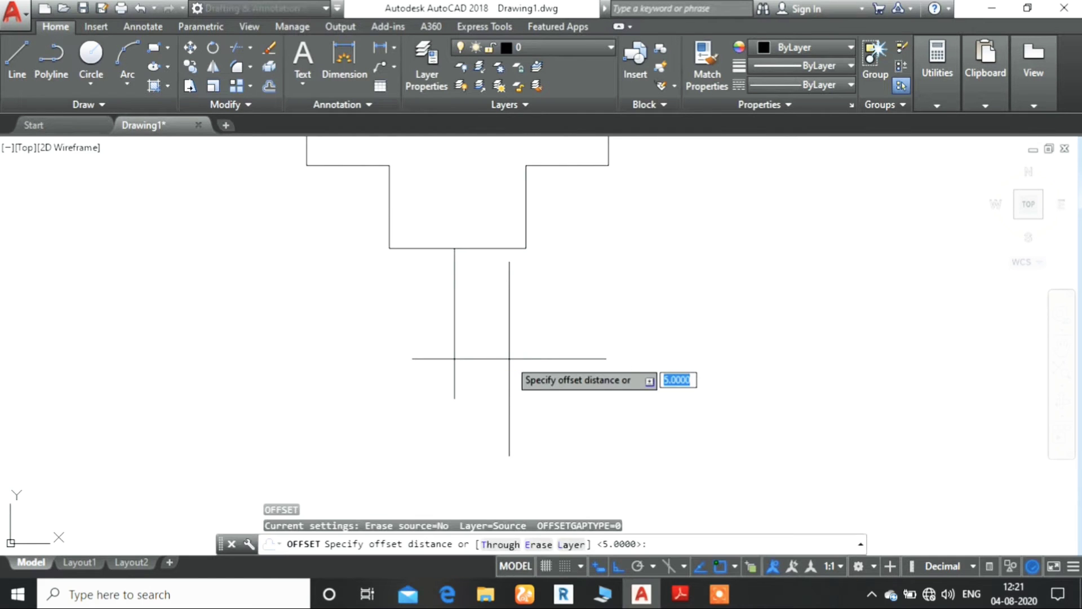
pyautogui.press('Return')
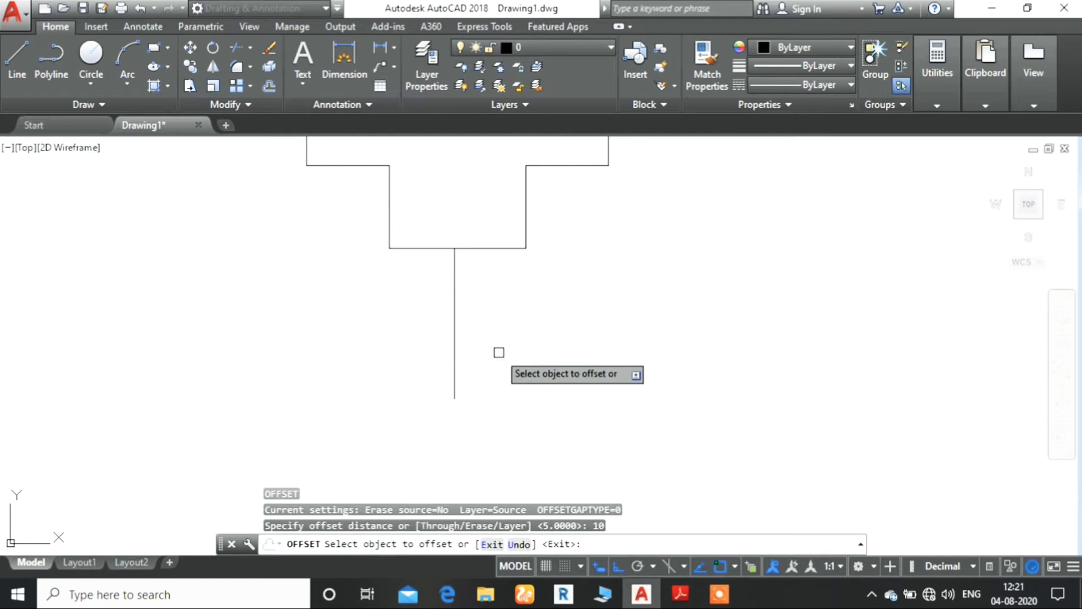
pyautogui.click(454, 307)
pyautogui.click(527, 322)
pyautogui.rightClick(526, 322)
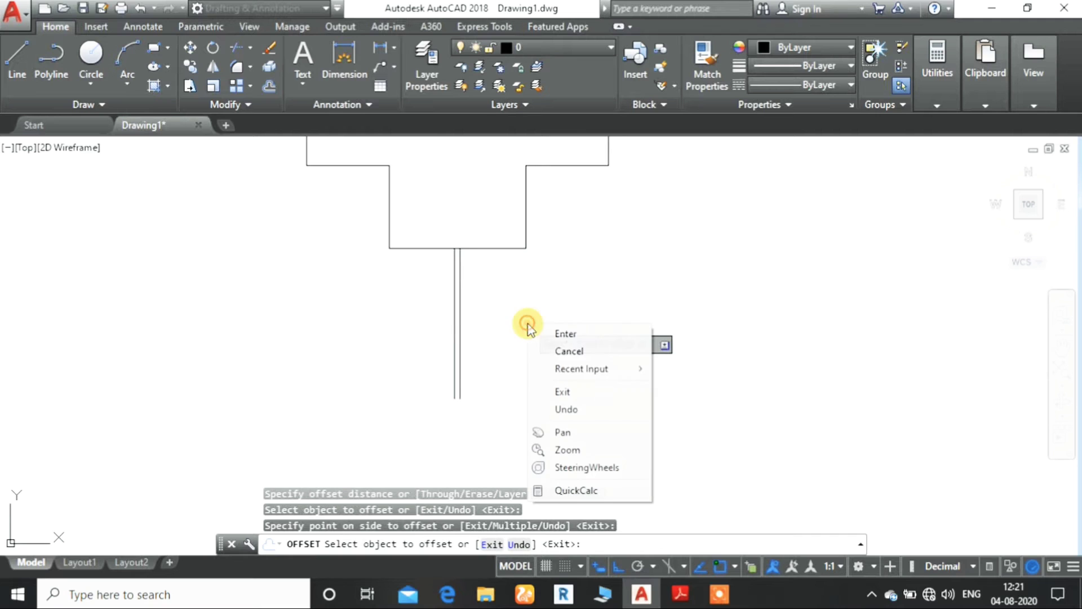
pyautogui.click(564, 433)
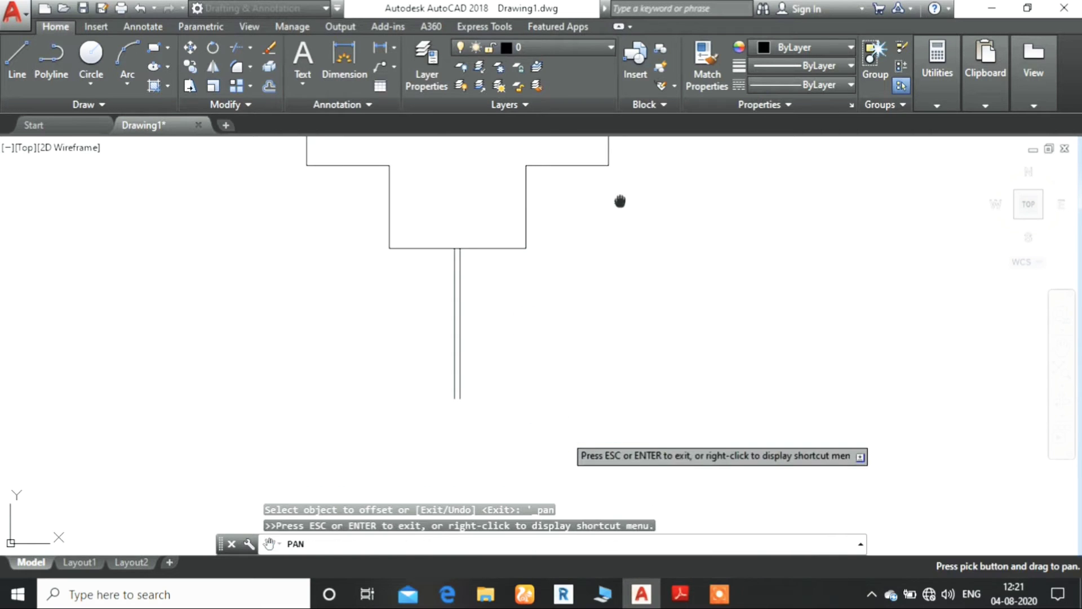
pyautogui.moveTo(621, 205); pyautogui.dragTo(770, 102)
pyautogui.rightClick(716, 252)
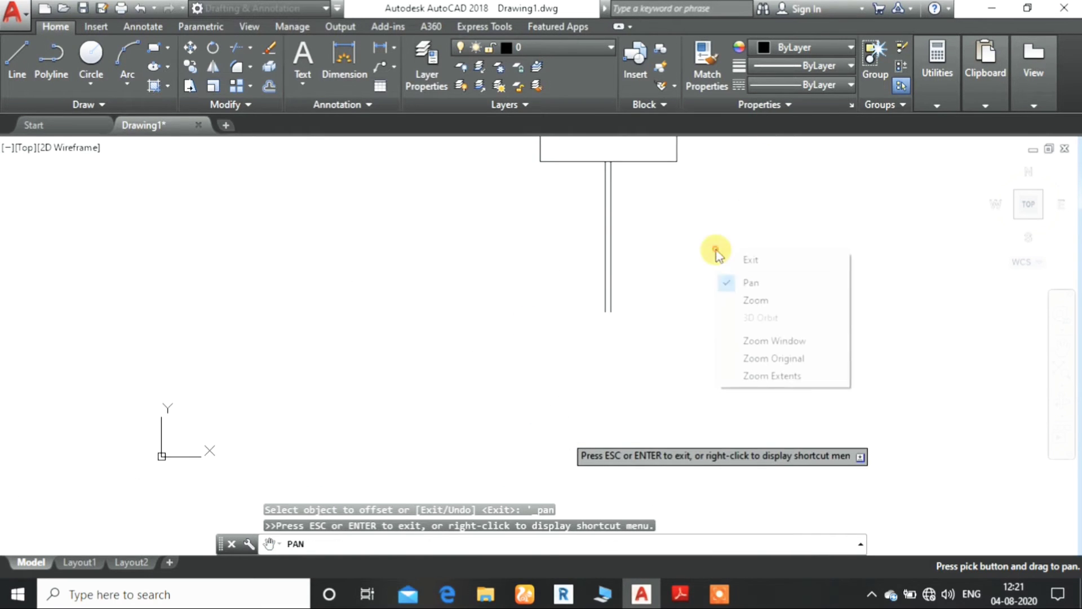
# Step: Draw a vertical line 150 down from the top of the left joint line under the second column's stem
pyautogui.click(744, 300)
pyautogui.moveTo(746, 301)
pyautogui.mouseDown()
pyautogui.moveTo(640, 382)
pyautogui.moveTo(504, 575)
pyautogui.moveTo(583, 316)
pyautogui.moveTo(550, 374)
pyautogui.mouseUp()
pyautogui.rightClick(556, 374)
pyautogui.click(591, 388)
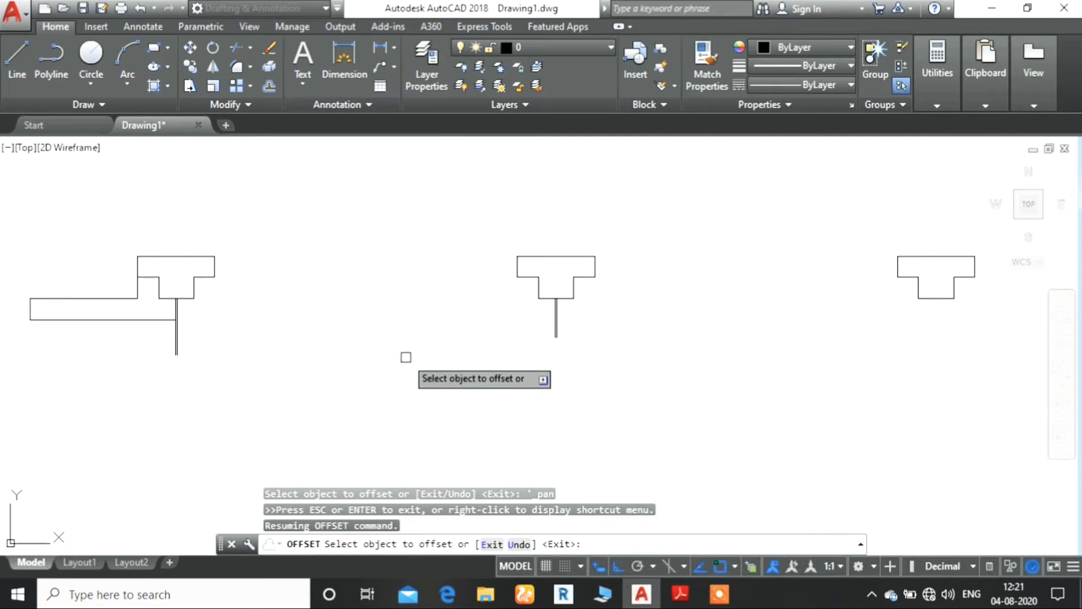
pyautogui.press('Escape')
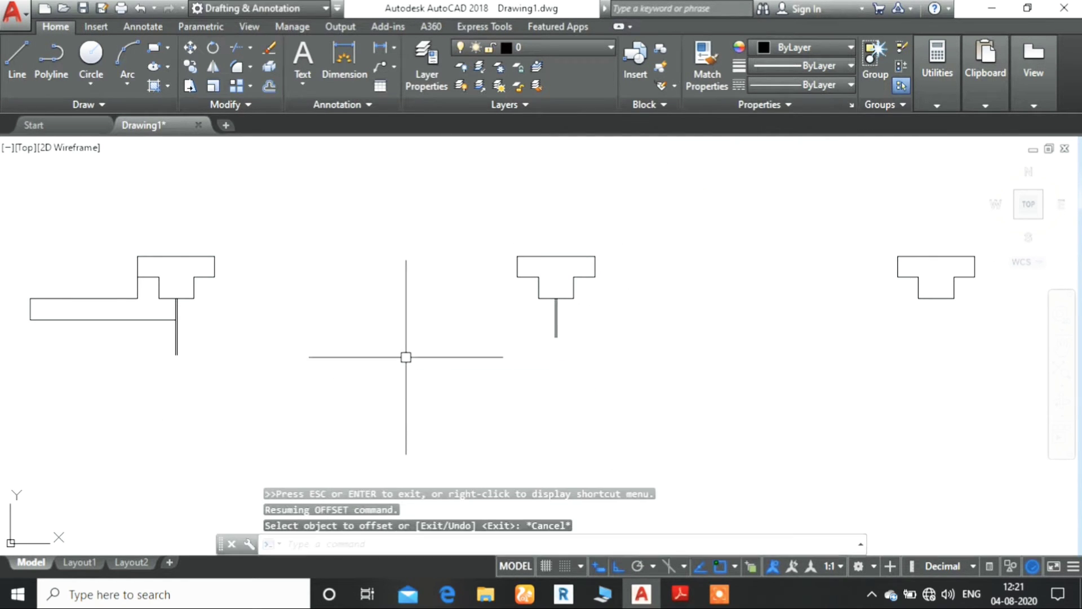
pyautogui.write('l')
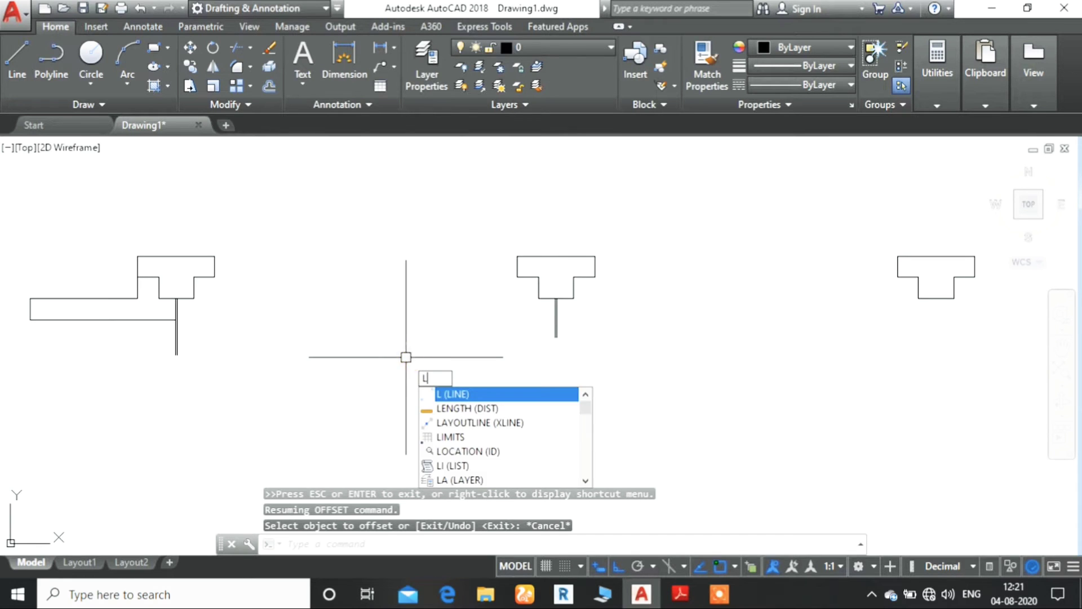
pyautogui.press('Return')
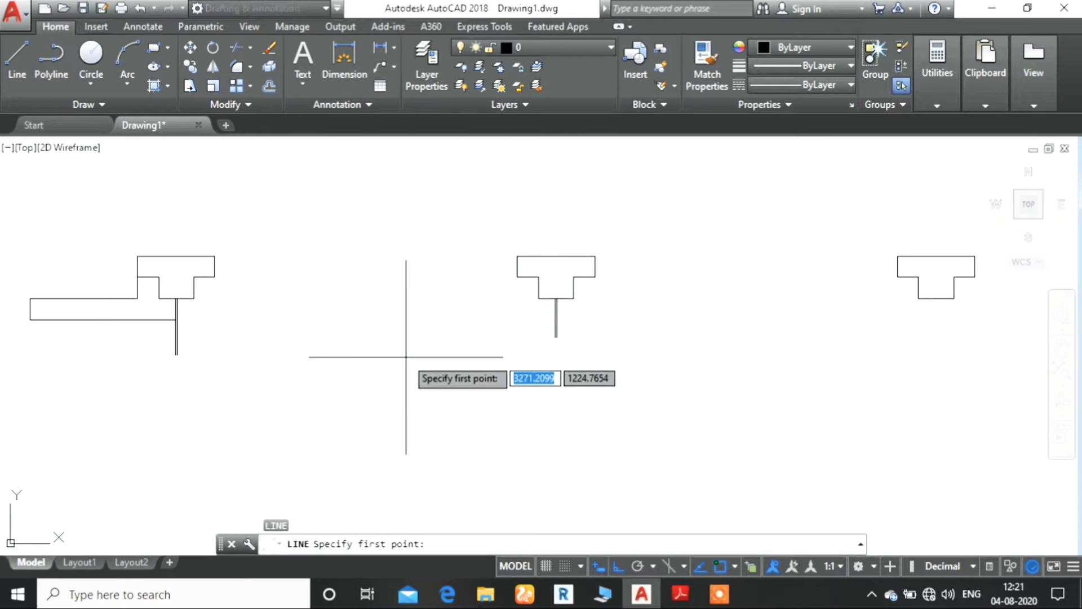
pyautogui.click(555, 299)
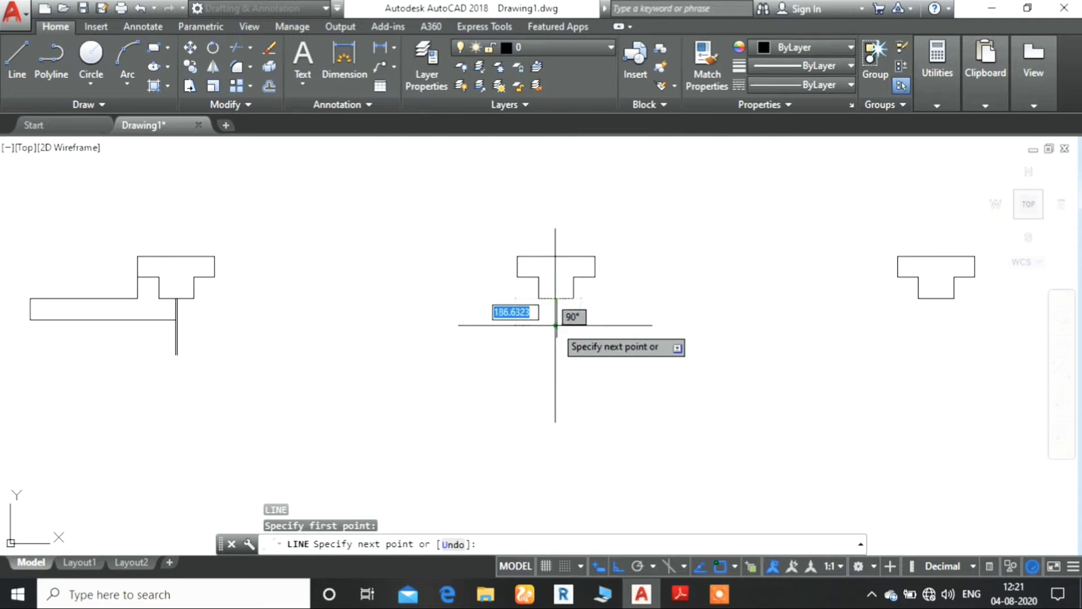
pyautogui.press('Return')
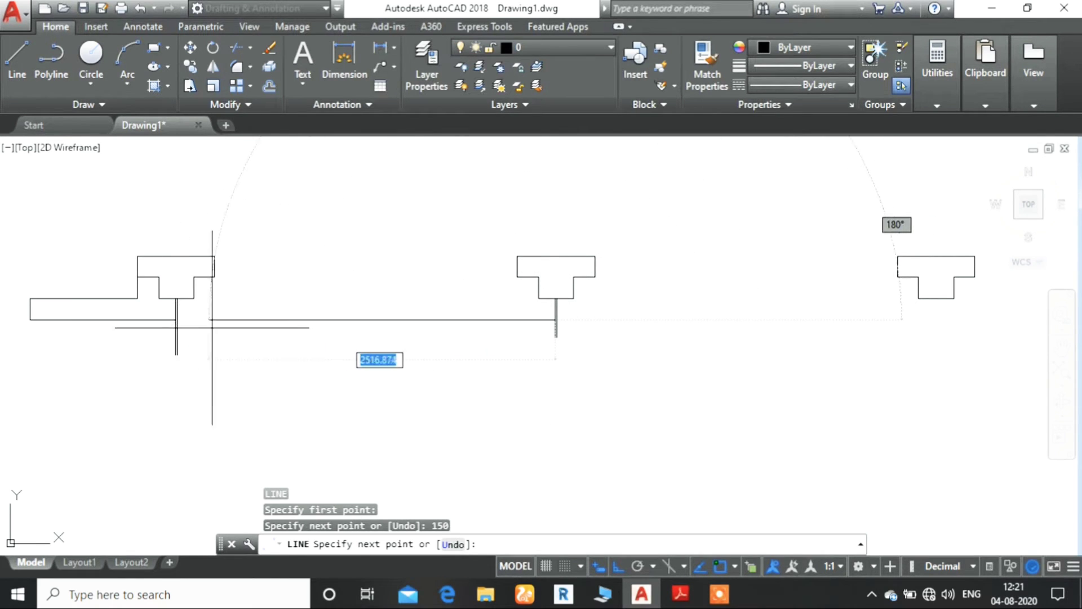
# Step: Continue the line horizontally left to the right joint line of the first column to form the panel's lower edge
pyautogui.rightClick(214, 332)
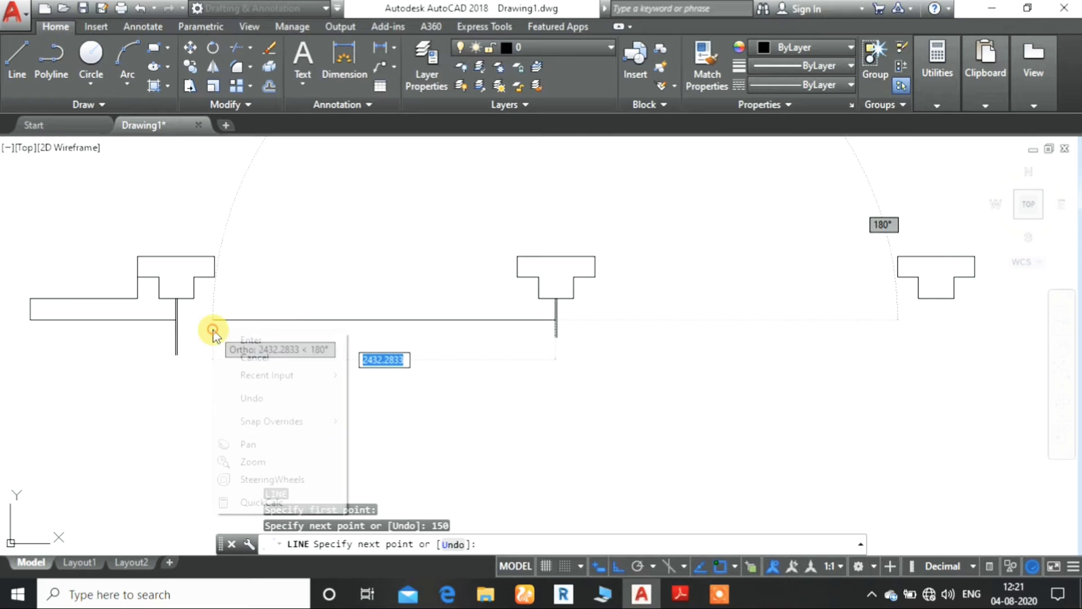
pyautogui.click(243, 450)
pyautogui.rightClick(226, 379)
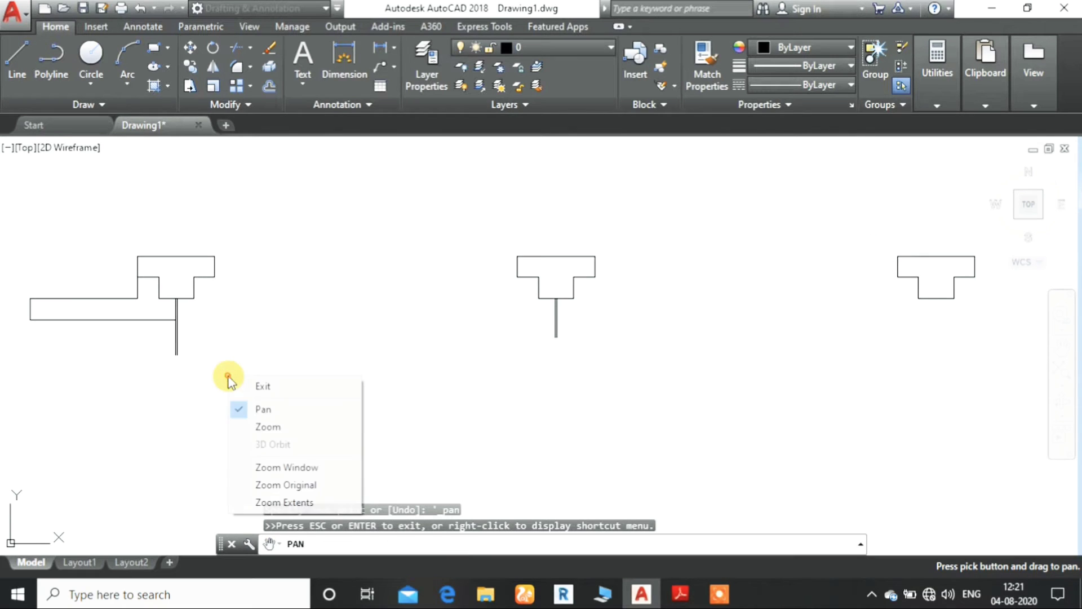
pyautogui.click(266, 431)
pyautogui.moveTo(210, 336); pyautogui.dragTo(210, 236)
pyautogui.moveTo(159, 352)
pyautogui.mouseDown()
pyautogui.moveTo(188, 252)
pyautogui.moveTo(209, 237)
pyautogui.mouseUp()
pyautogui.rightClick(210, 236)
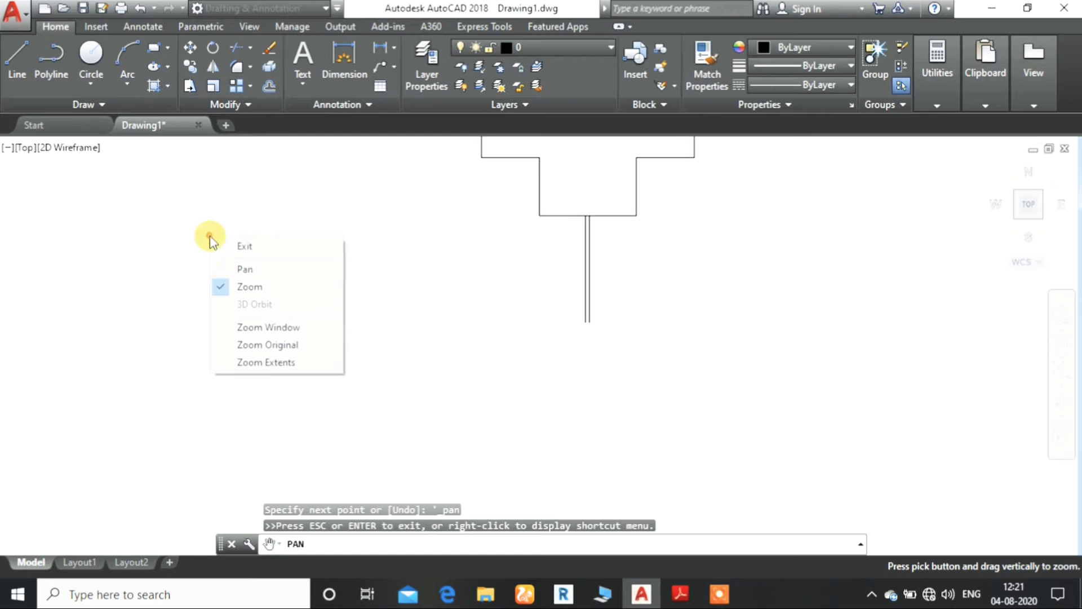
pyautogui.click(320, 263)
pyautogui.moveTo(231, 278); pyautogui.dragTo(789, 309)
pyautogui.rightClick(400, 305)
pyautogui.click(435, 313)
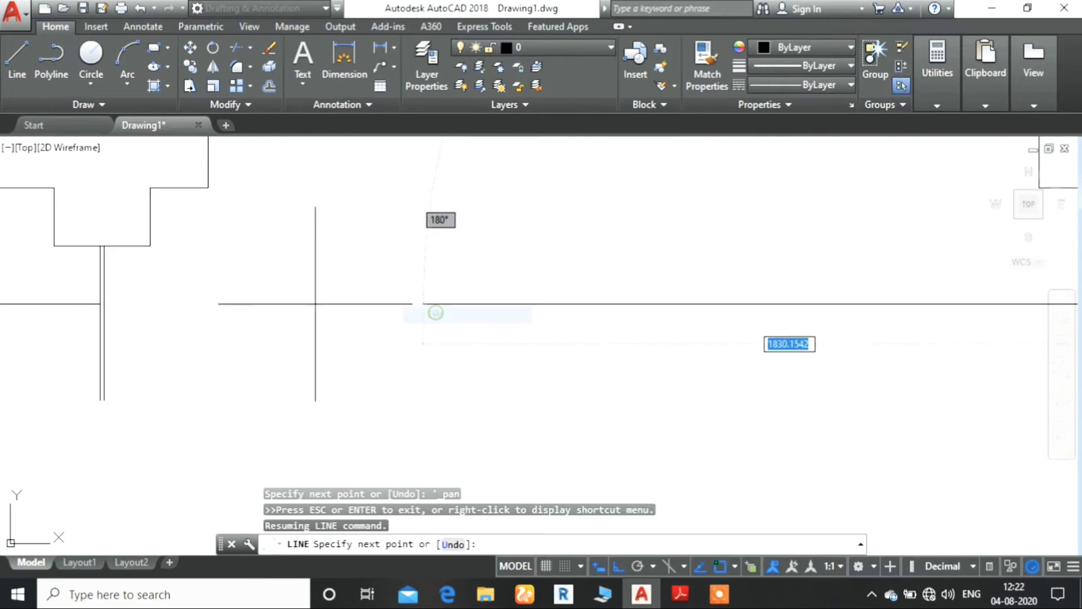
pyautogui.click(103, 304)
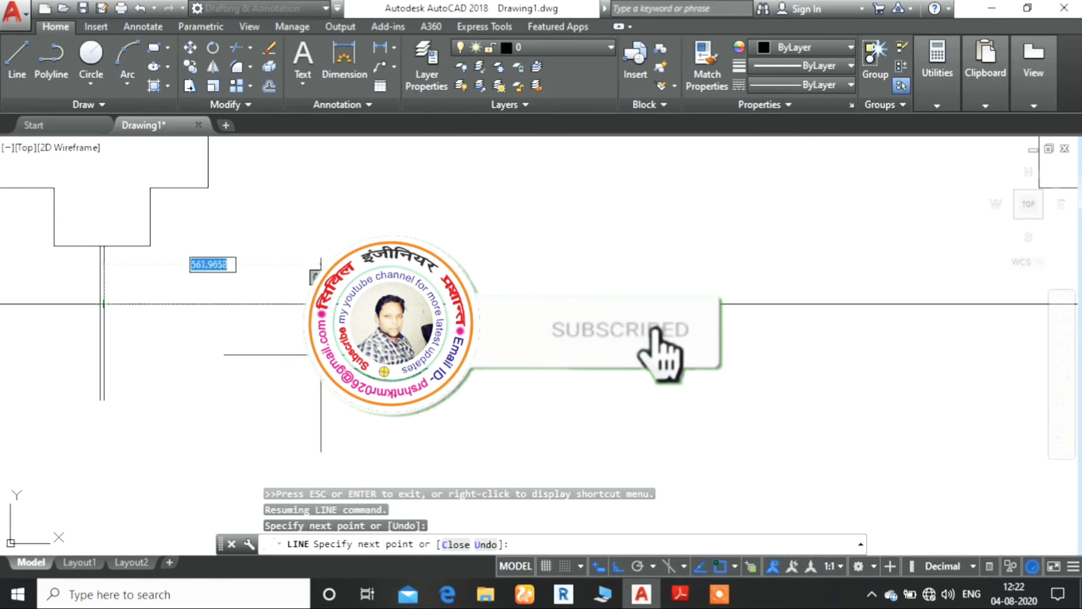
pyautogui.press('Escape')
# Step: Draw a vertical line 150 down from the lower-left corner of the second column's flange
pyautogui.rightClick(661, 284)
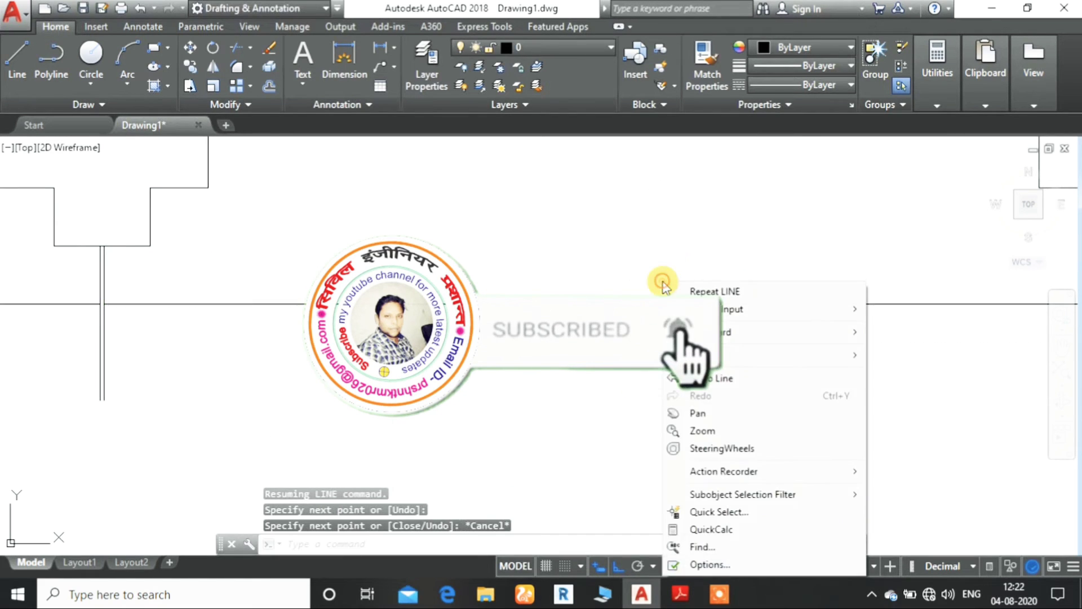
pyautogui.click(703, 431)
pyautogui.moveTo(542, 310)
pyautogui.mouseDown()
pyautogui.moveTo(544, 391)
pyautogui.moveTo(571, 437)
pyautogui.mouseUp()
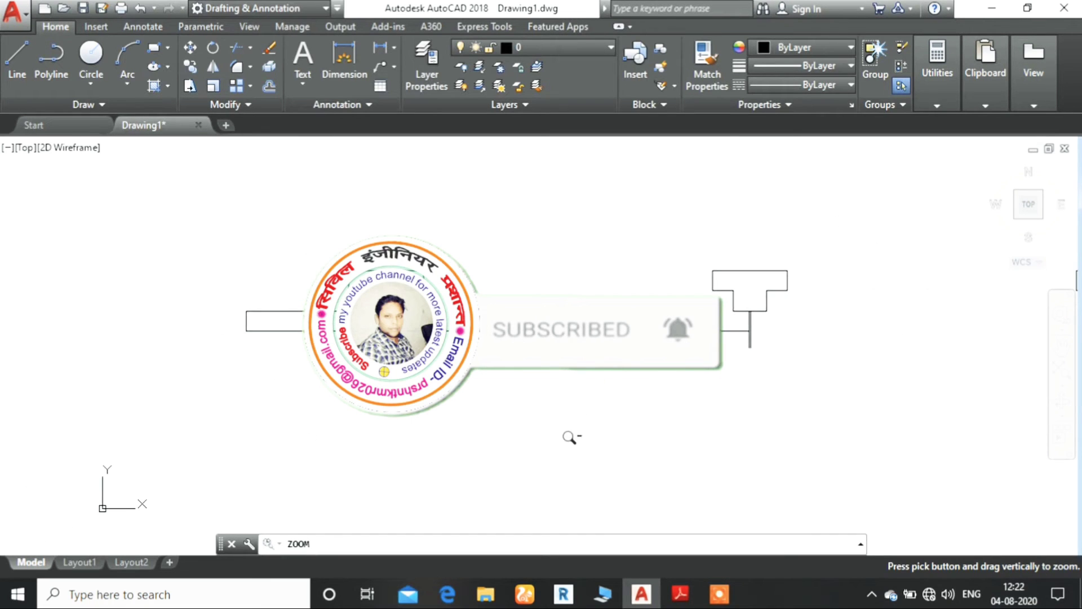
pyautogui.rightClick(687, 372)
pyautogui.click(754, 381)
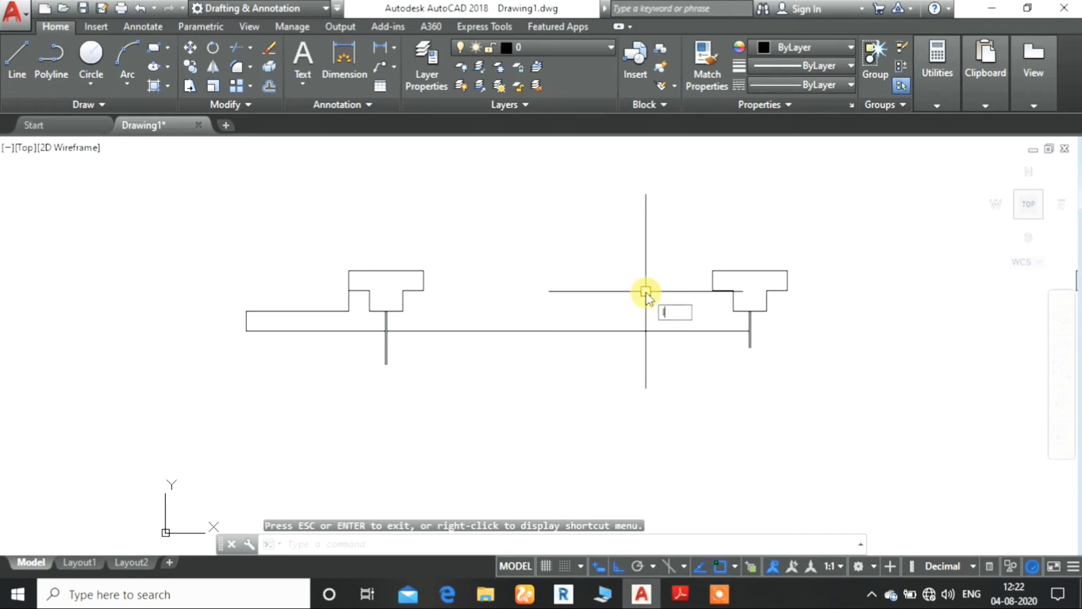
pyautogui.write('L')
pyautogui.press('Return')
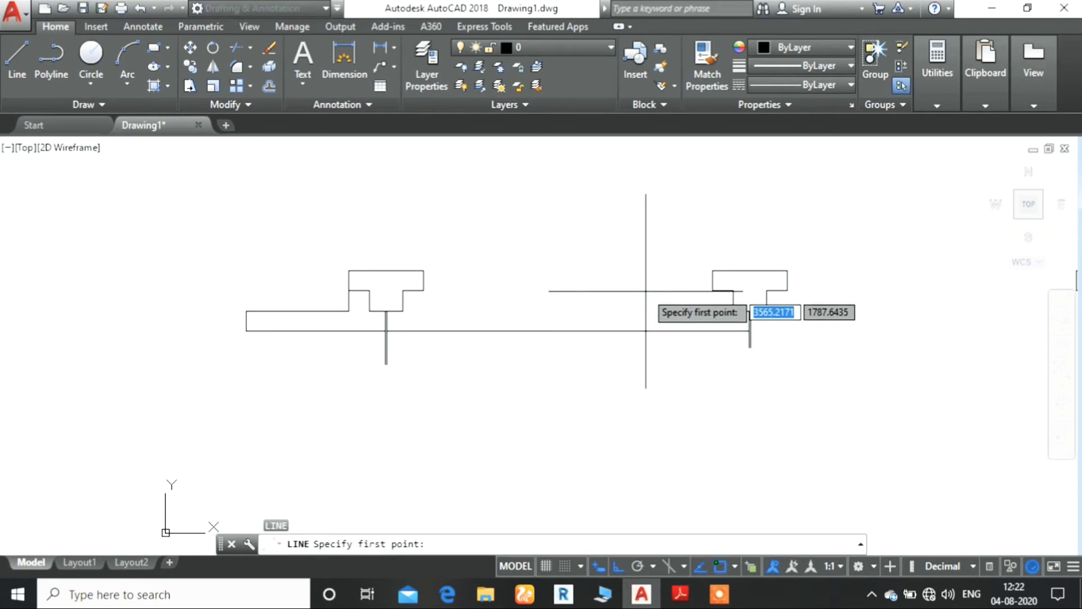
pyautogui.click(713, 291)
pyautogui.write('150')
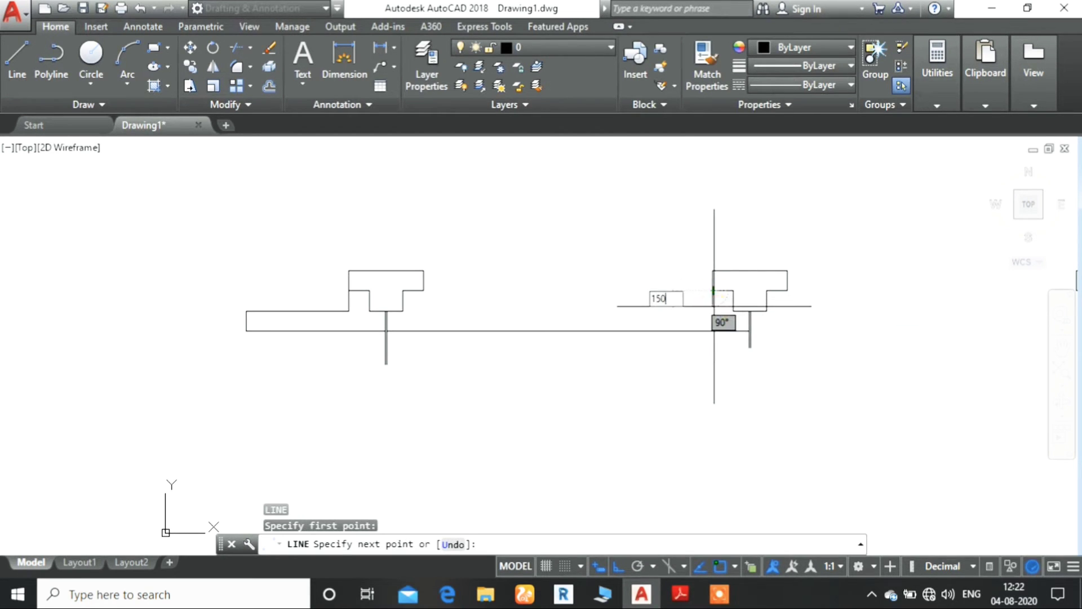
pyautogui.press('Return')
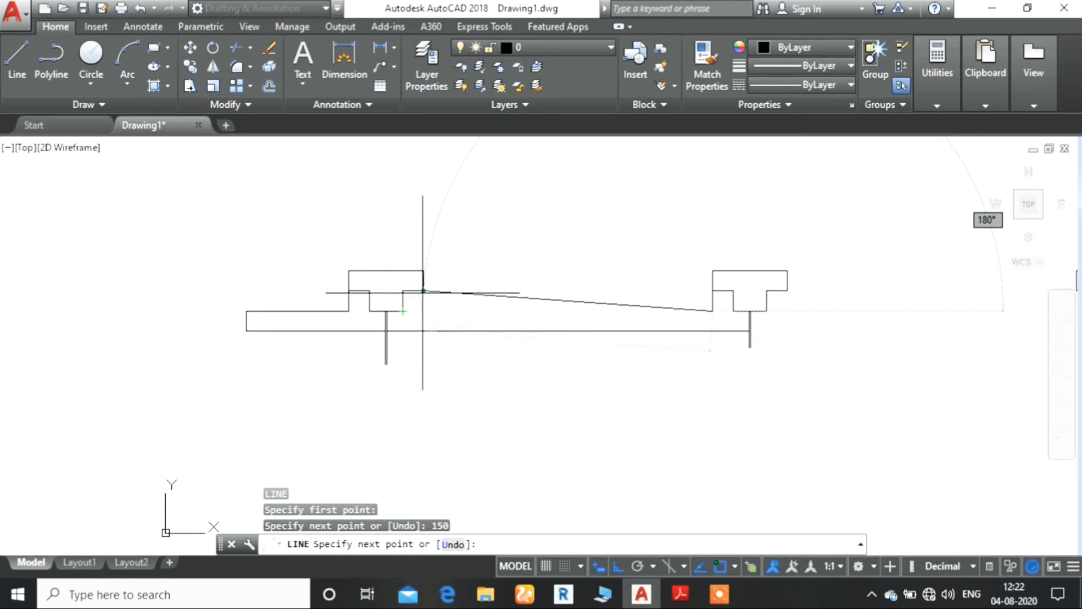
# Step: Continue the line horizontally left to below the first column's right flange corner, and up to that corner
pyautogui.click(423, 311)
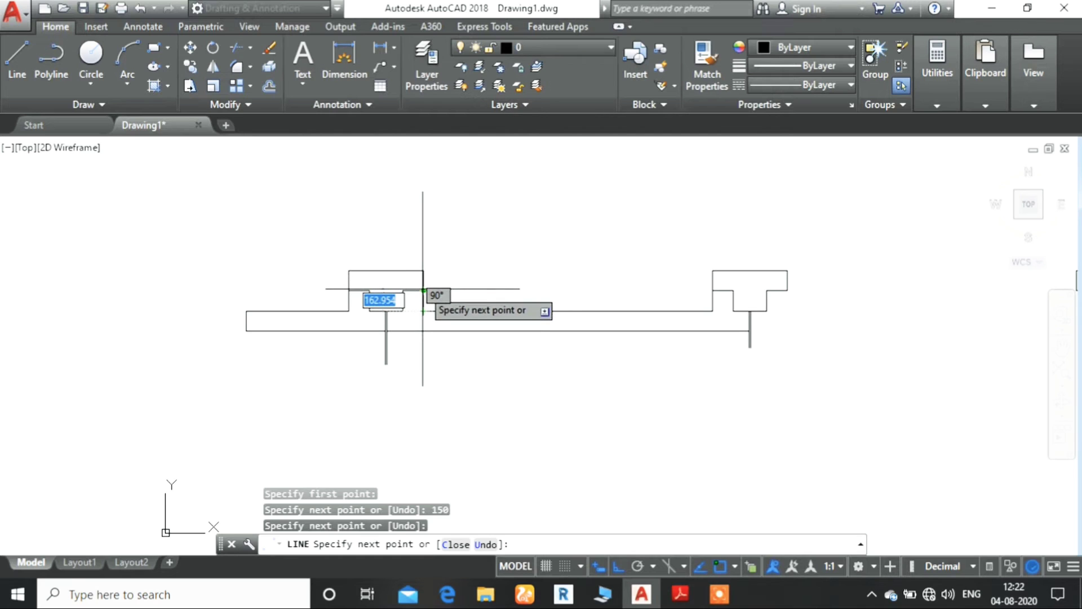
pyautogui.click(423, 289)
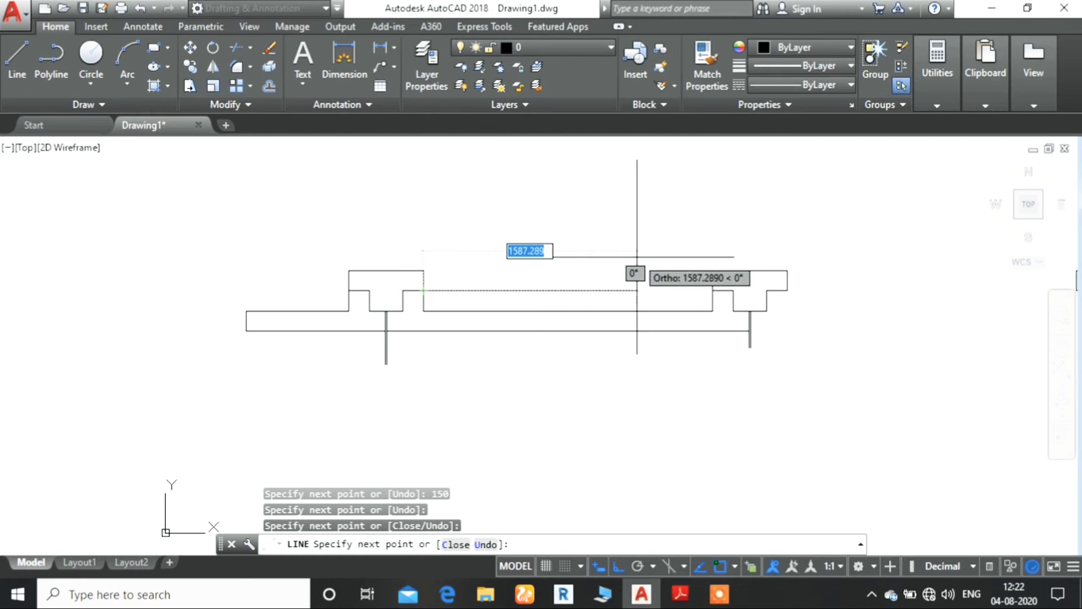
pyautogui.press('Escape')
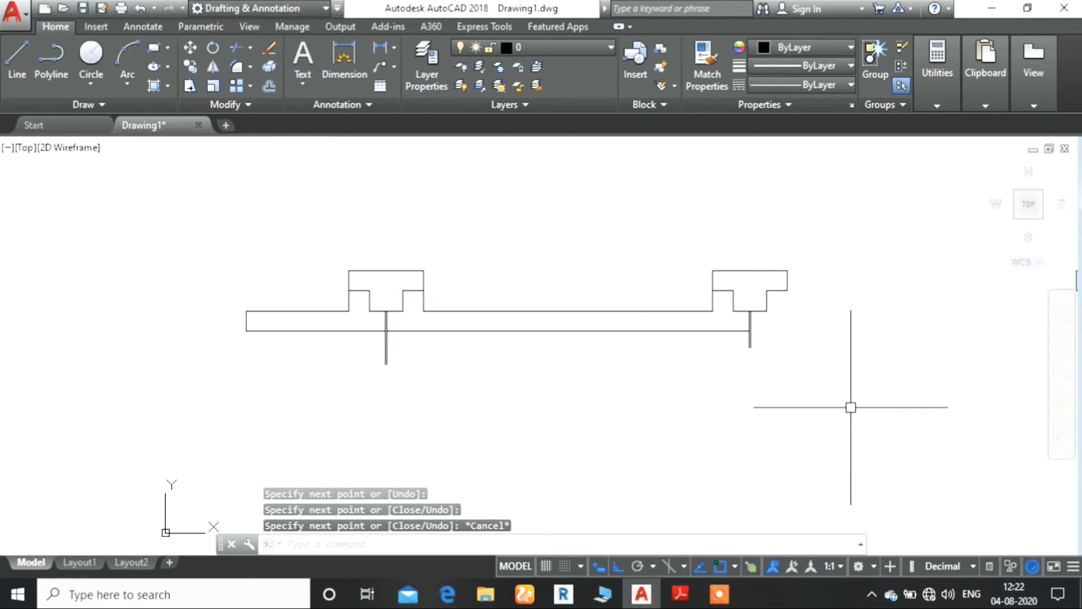
pyautogui.press('Escape')
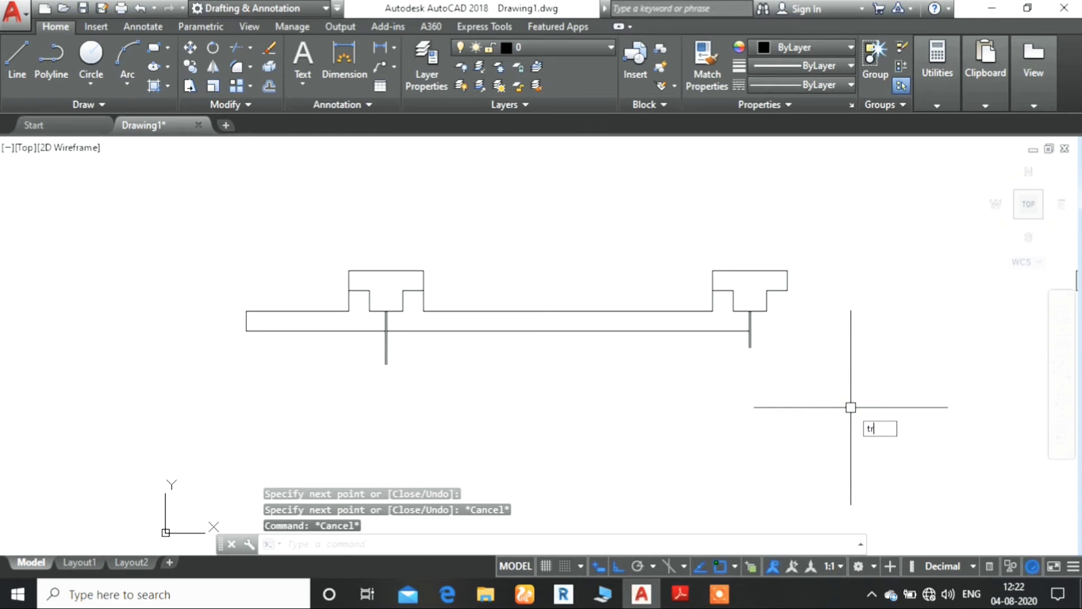
pyautogui.press('Return')
pyautogui.press('Return')
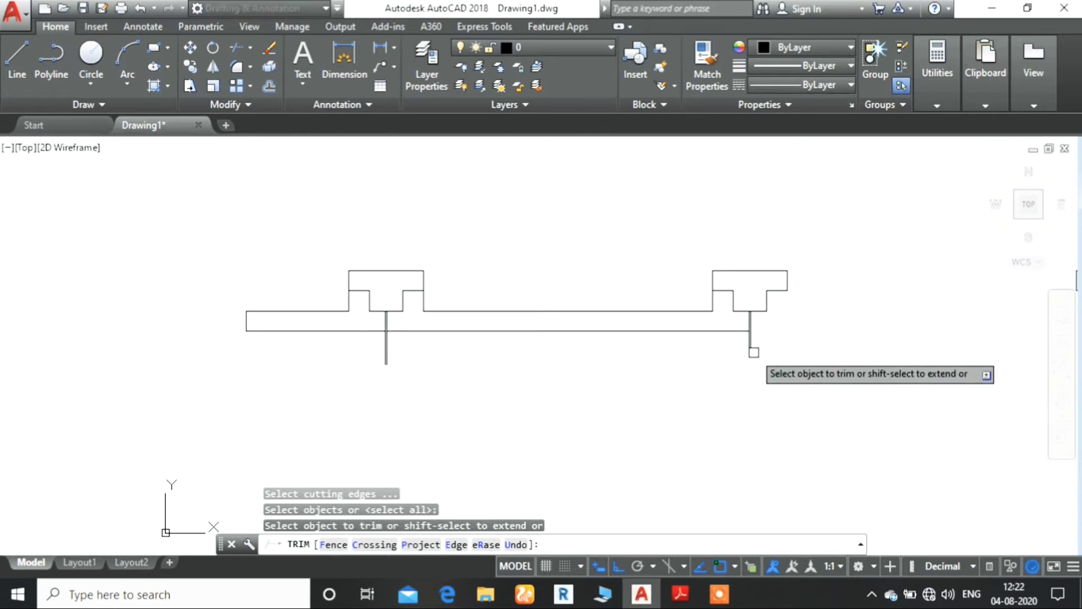
pyautogui.press('Escape')
pyautogui.press('Escape')
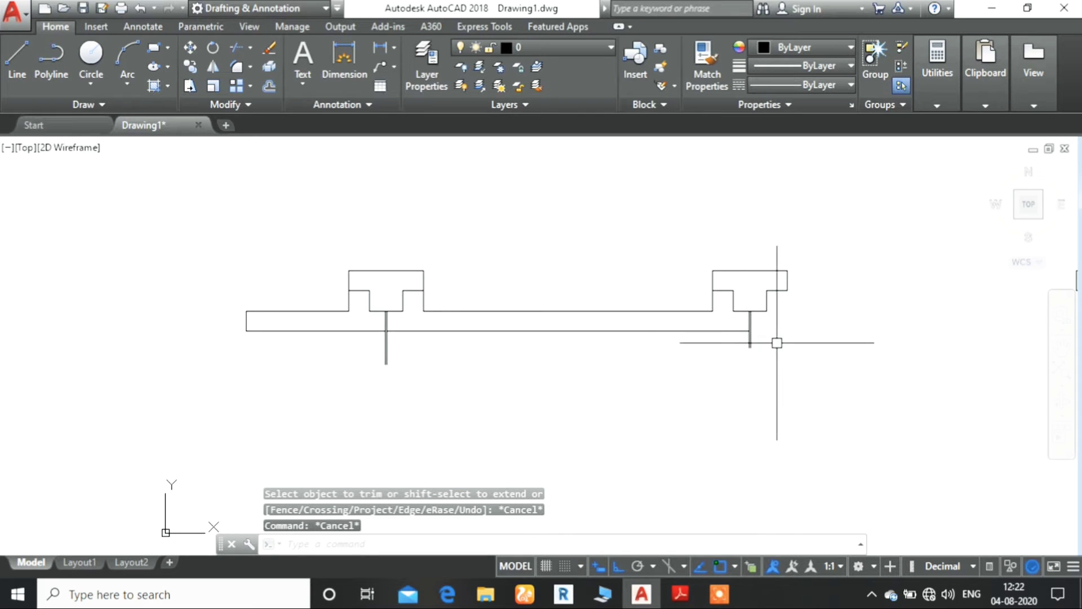
# Step: Trim the joint lines below the panel's lower edge: both at the first column and the left one at the second column
pyautogui.press('Return')
pyautogui.press('Return')
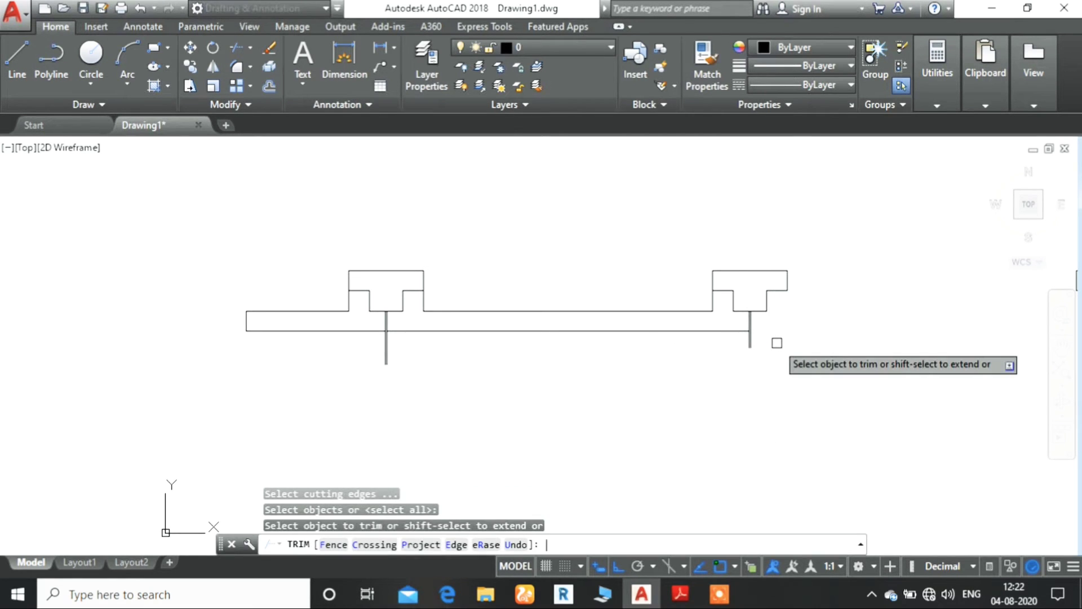
pyautogui.click(748, 341)
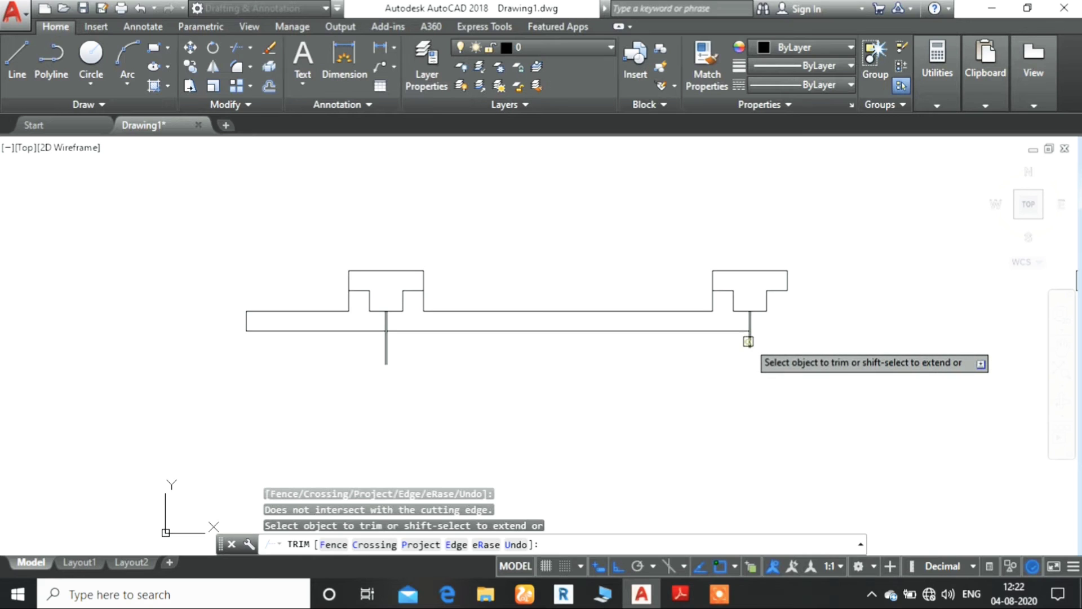
pyautogui.click(746, 341)
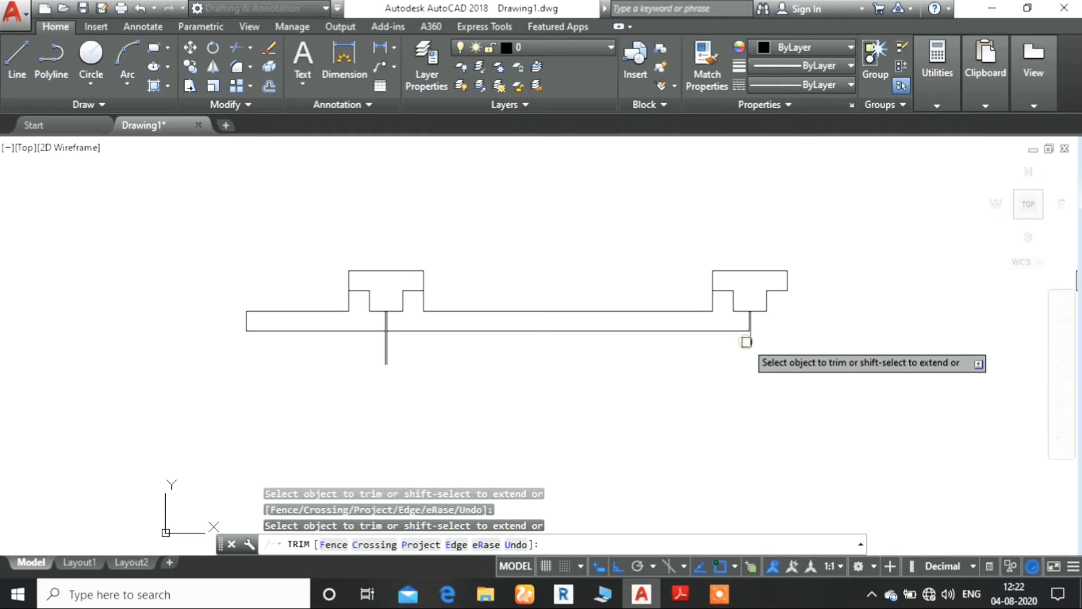
pyautogui.click(753, 341)
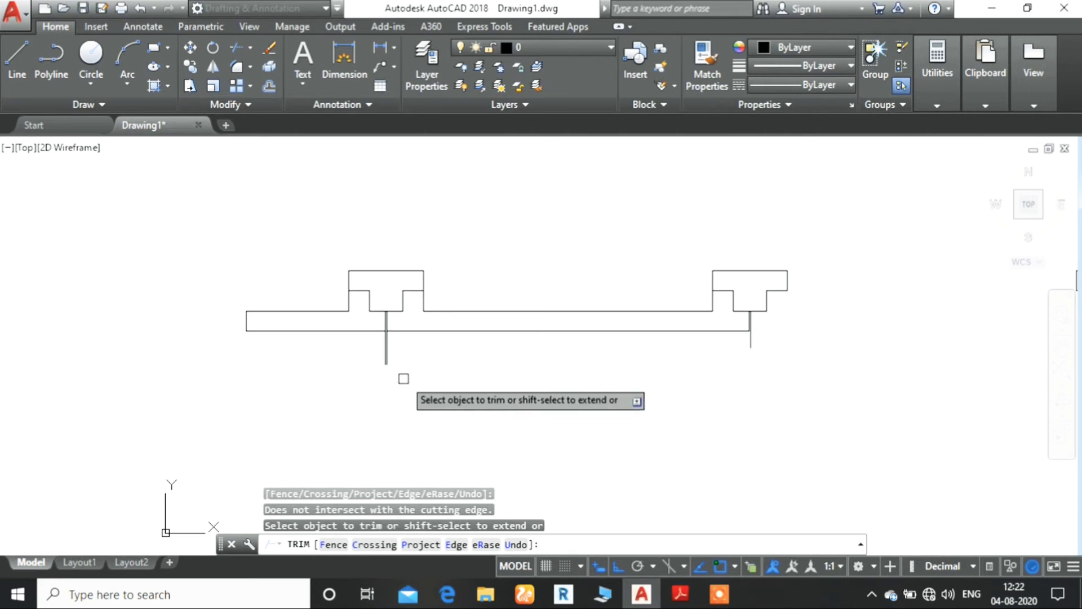
pyautogui.click(391, 356)
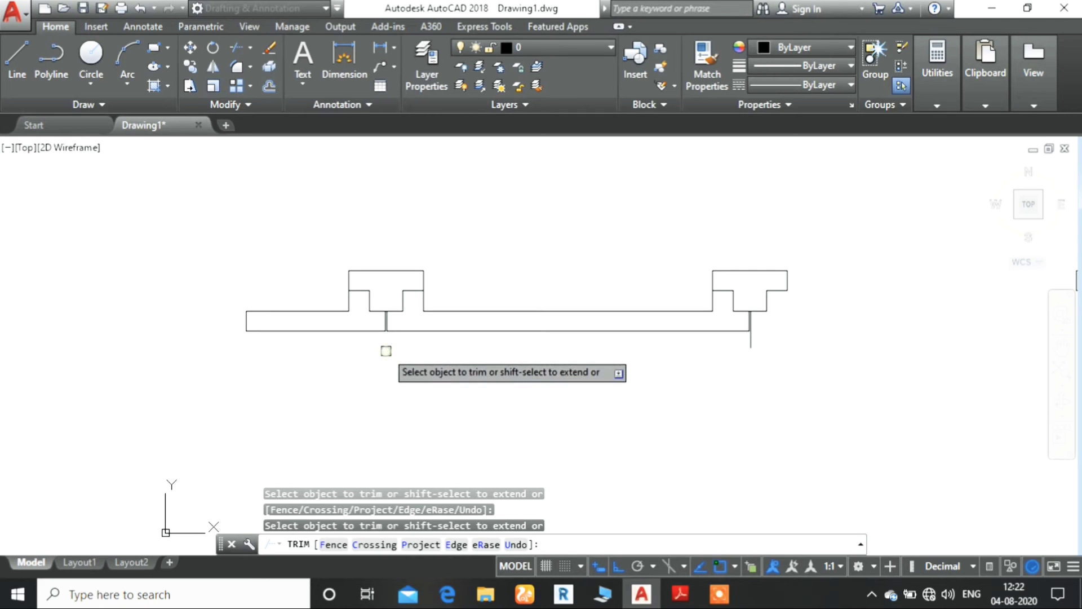
pyautogui.click(751, 342)
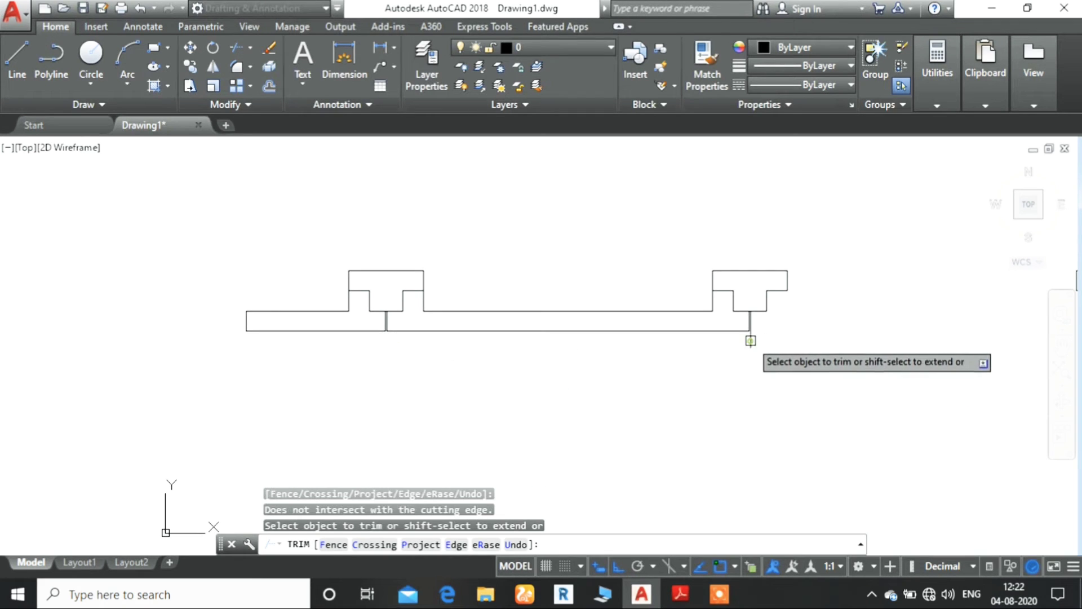
pyautogui.press('Escape')
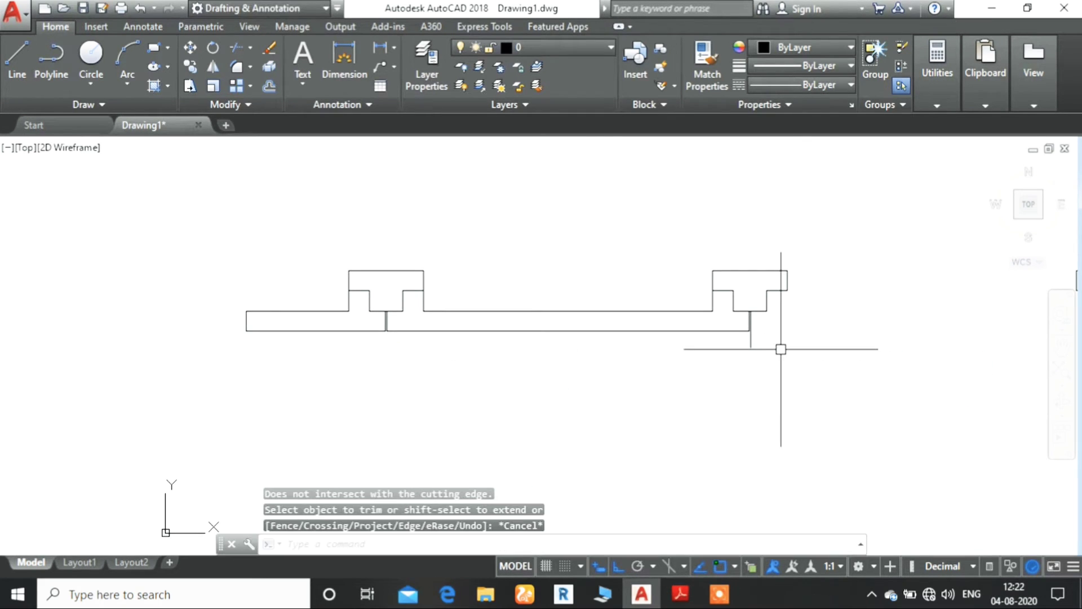
pyautogui.click(751, 338)
pyautogui.press('Escape')
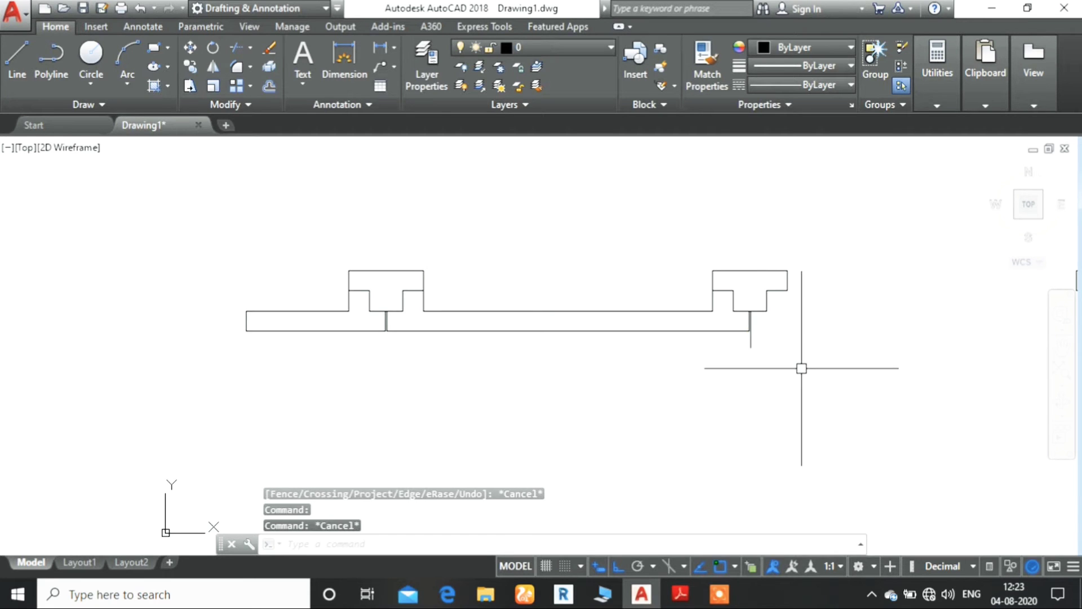
# Step: Try to trim the overhang of the right joint line below the second column
pyautogui.rightClick(800, 367)
pyautogui.click(842, 225)
pyautogui.moveTo(669, 401); pyautogui.dragTo(763, 229)
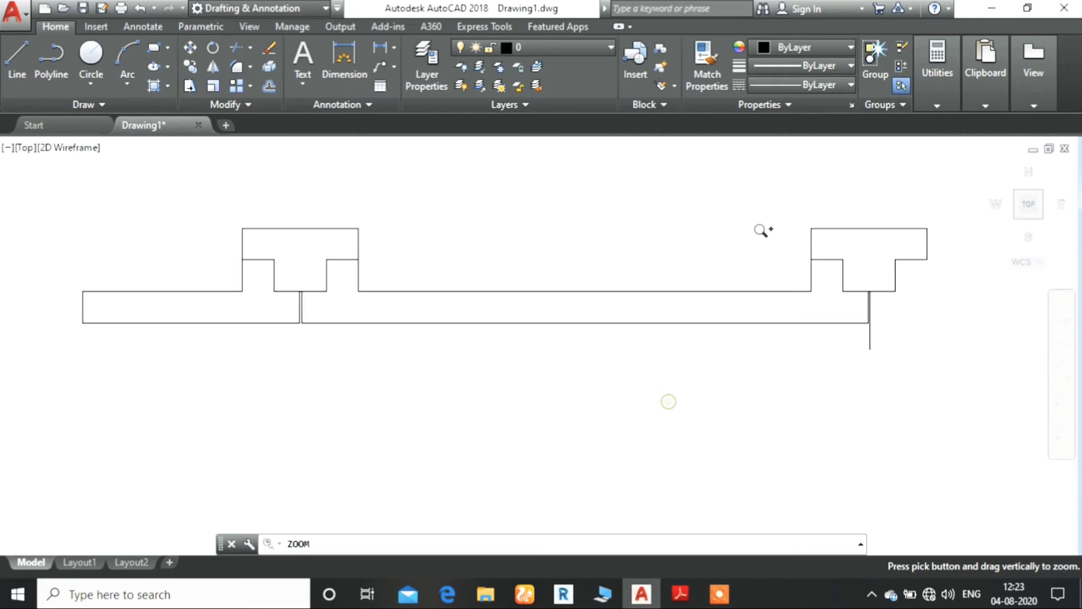
pyautogui.moveTo(769, 401)
pyautogui.mouseDown()
pyautogui.moveTo(814, 285)
pyautogui.moveTo(387, 359)
pyautogui.moveTo(367, 352)
pyautogui.mouseUp()
pyautogui.rightClick(814, 285)
pyautogui.click(840, 315)
pyautogui.rightClick(555, 383)
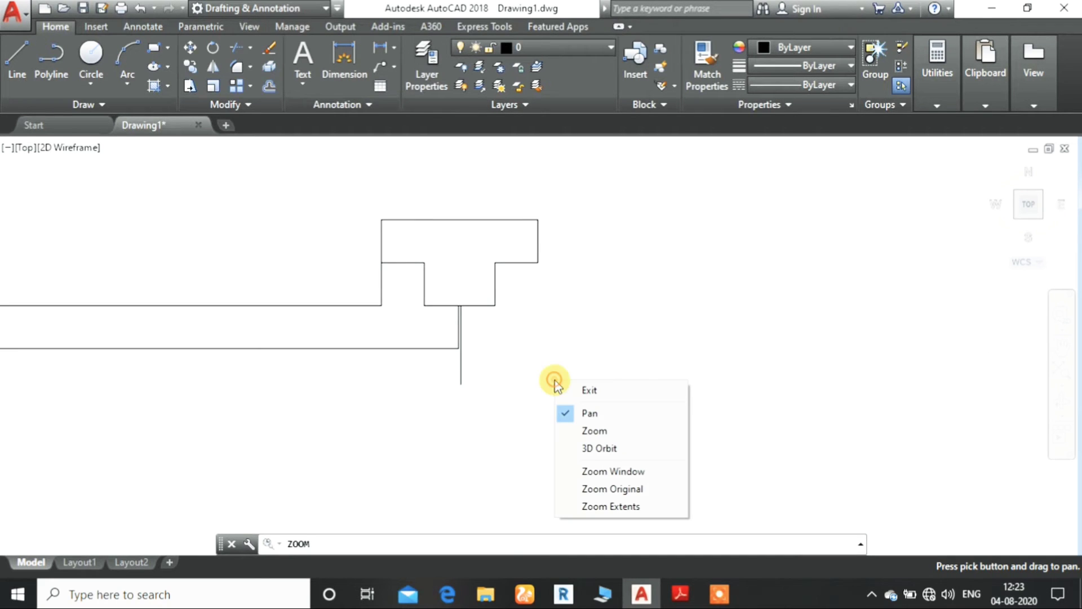
pyautogui.click(586, 389)
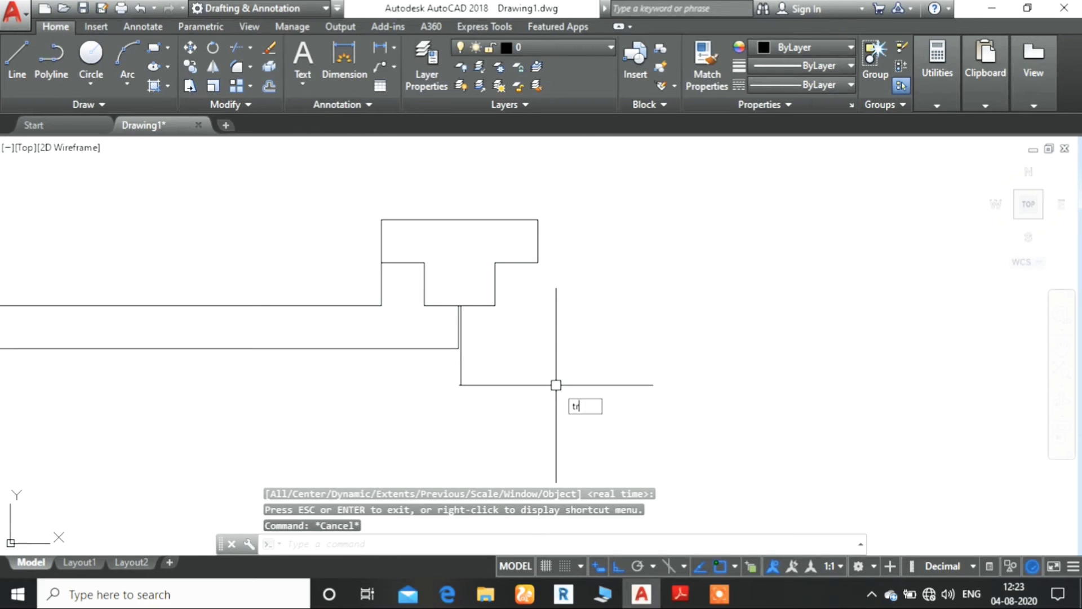
pyautogui.press('Return')
pyautogui.press('Return')
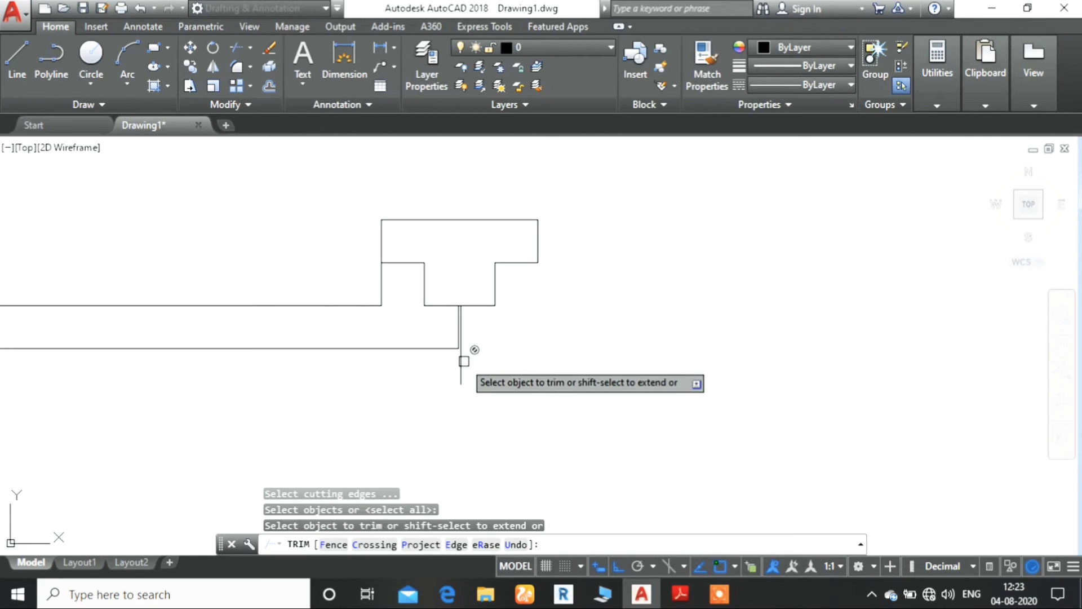
pyautogui.click(460, 360)
pyautogui.press('Escape')
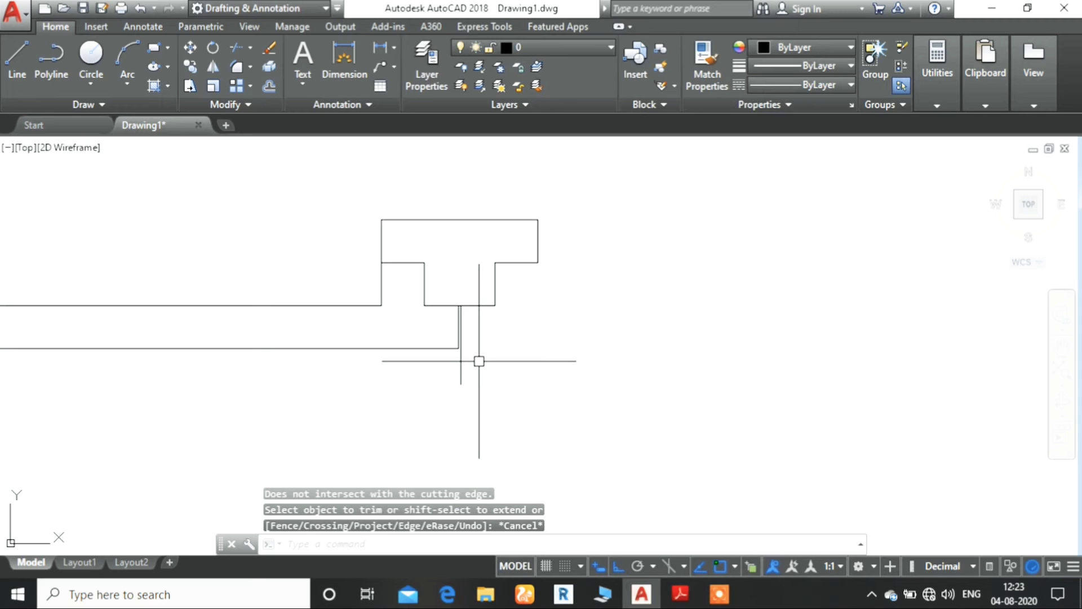
# Step: Erase the overlong right joint line at the second column and offset the remaining joint line 10 to the right
pyautogui.click(460, 364)
pyautogui.press('Delete')
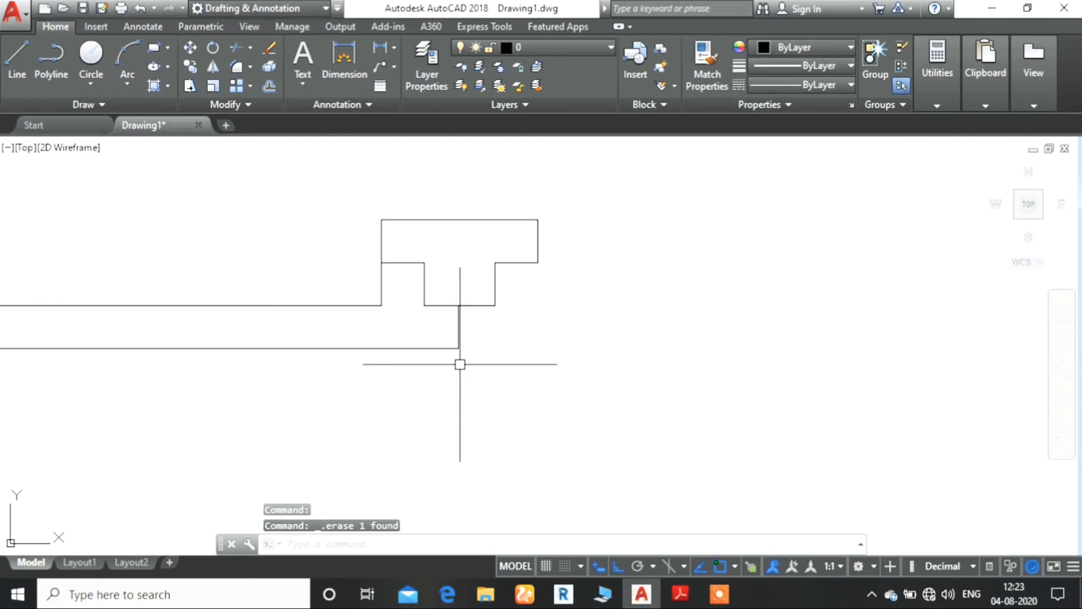
pyautogui.write('o')
pyautogui.press('Return')
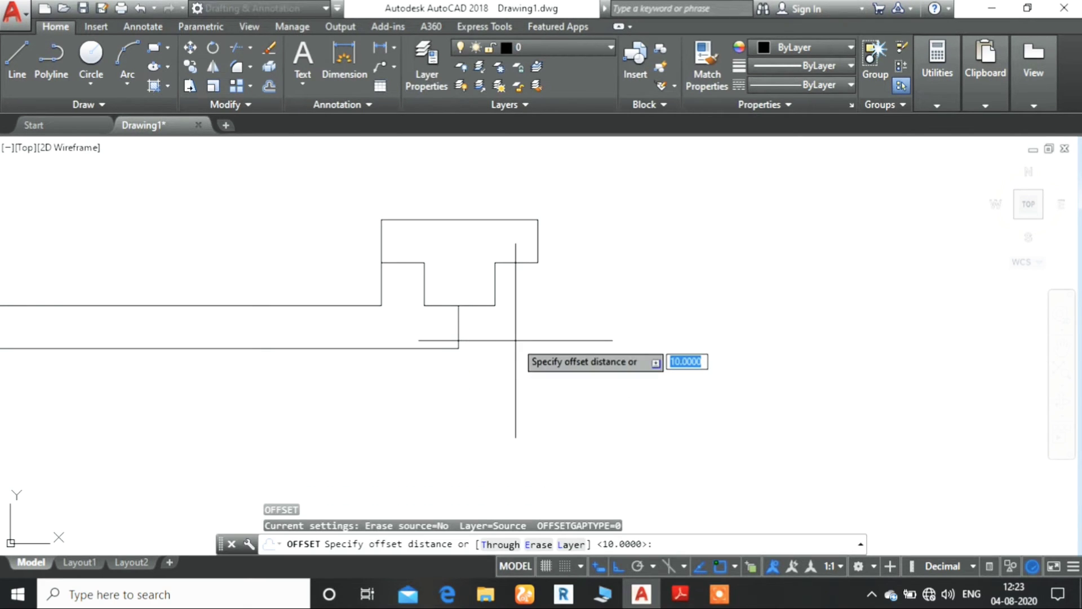
pyautogui.press('Return')
pyautogui.click(457, 327)
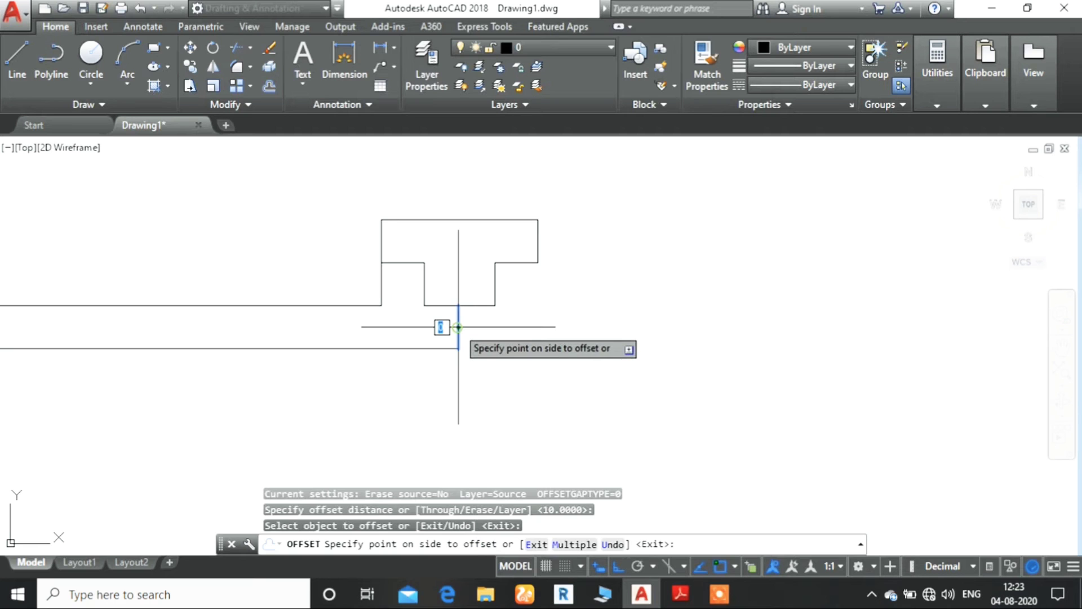
pyautogui.click(543, 338)
pyautogui.press('Escape')
# Step: Draw the next panel's lower edge 2695 long from the second column's right joint line, ending with a 150 vertical up to the third column's midpoint
pyautogui.rightClick(660, 347)
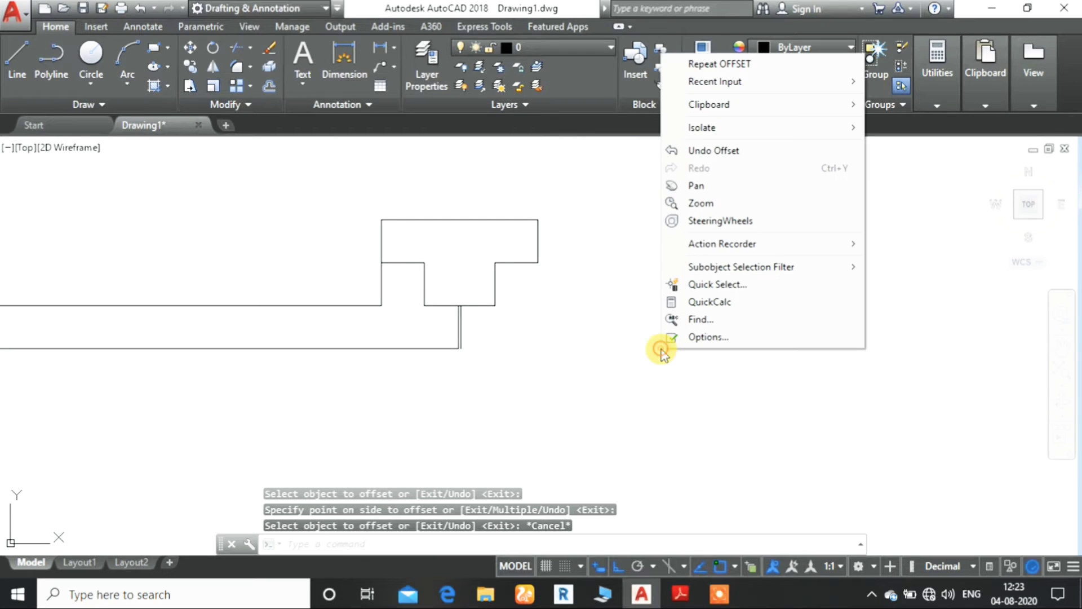
pyautogui.click(701, 203)
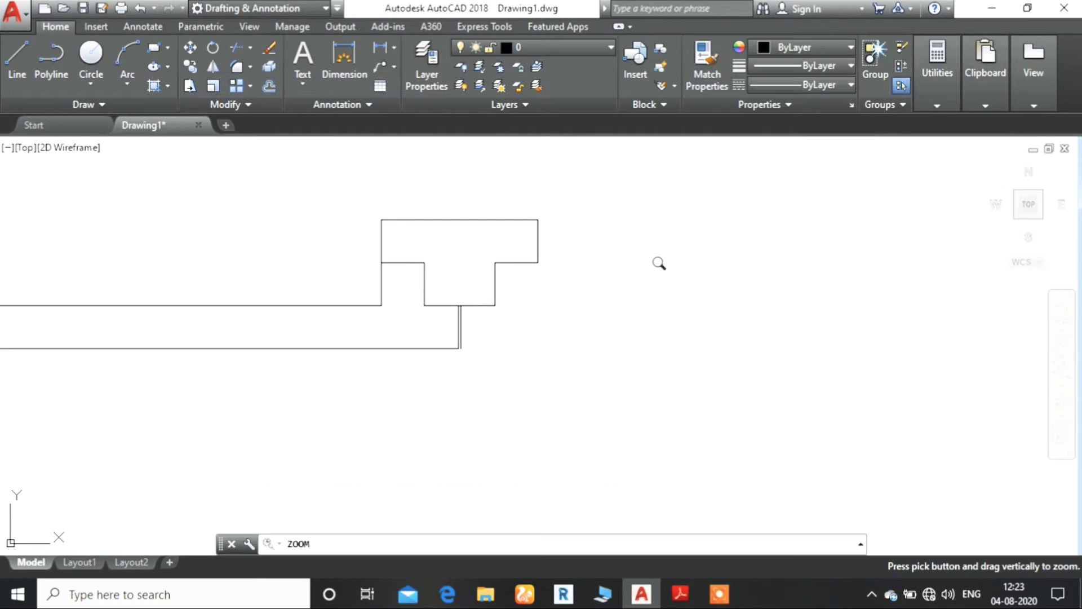
pyautogui.moveTo(657, 261)
pyautogui.mouseDown()
pyautogui.moveTo(583, 365)
pyautogui.moveTo(657, 235)
pyautogui.moveTo(580, 312)
pyautogui.moveTo(651, 219)
pyautogui.mouseUp()
pyautogui.rightClick(663, 325)
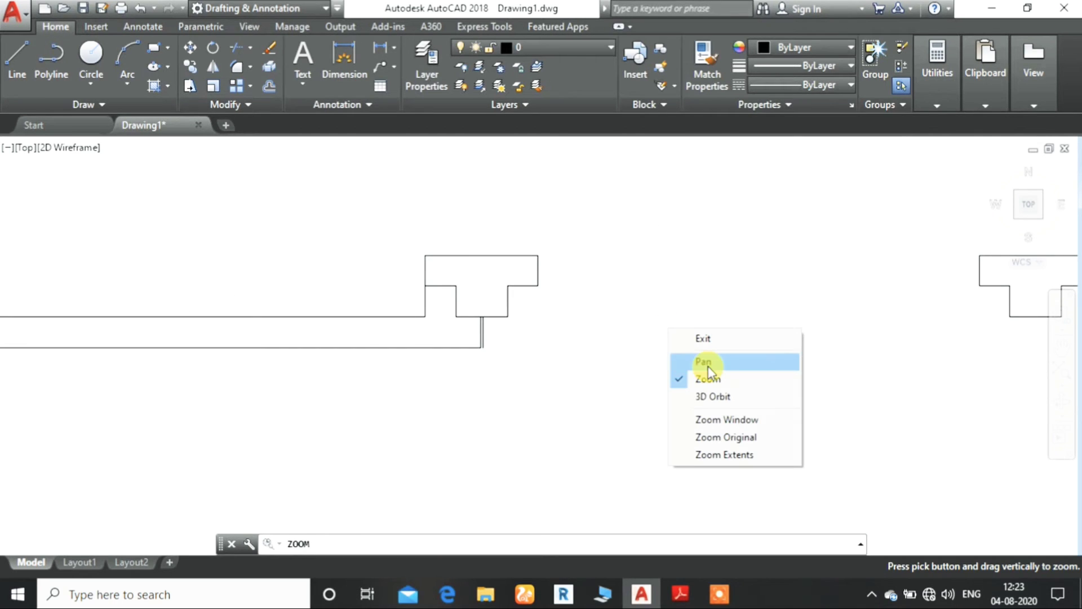
pyautogui.click(691, 361)
pyautogui.moveTo(668, 354)
pyautogui.mouseDown()
pyautogui.moveTo(394, 327)
pyautogui.moveTo(431, 326)
pyautogui.mouseUp()
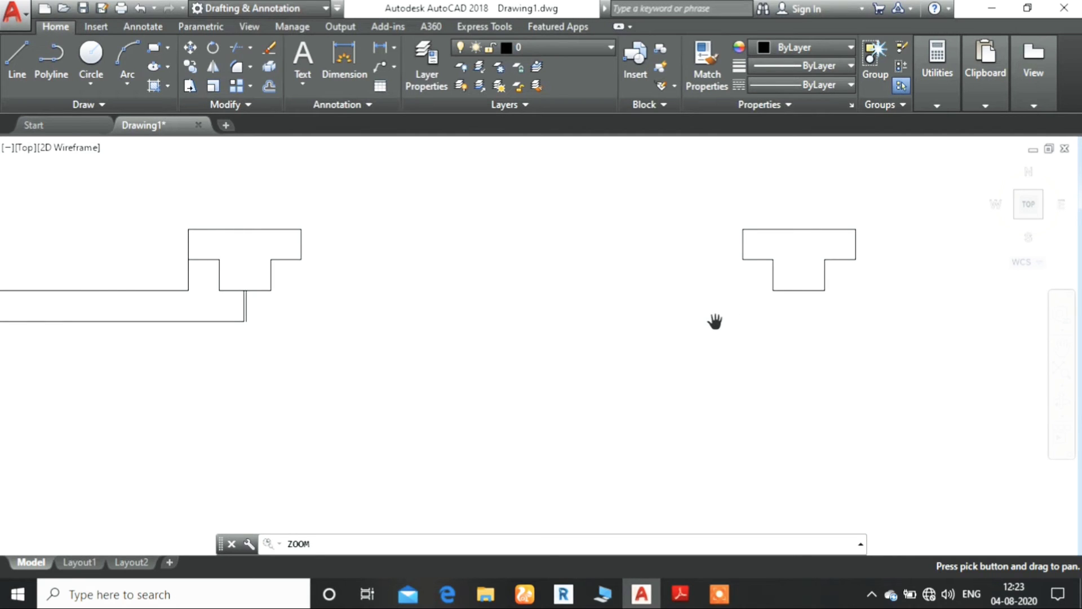
pyautogui.rightClick(657, 345)
pyautogui.click(677, 352)
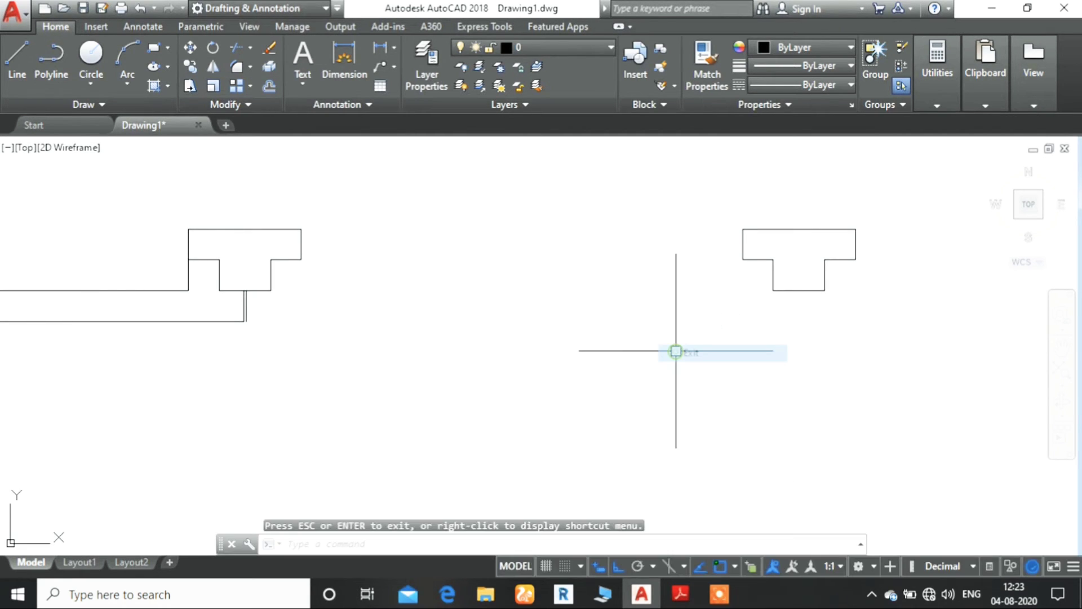
pyautogui.write('l')
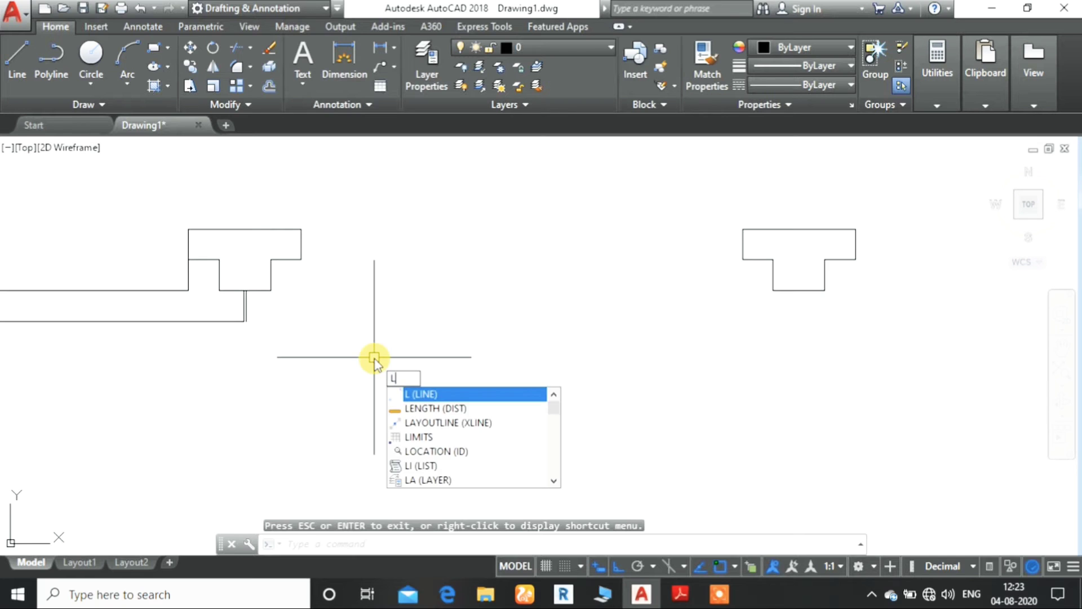
pyautogui.press('Return')
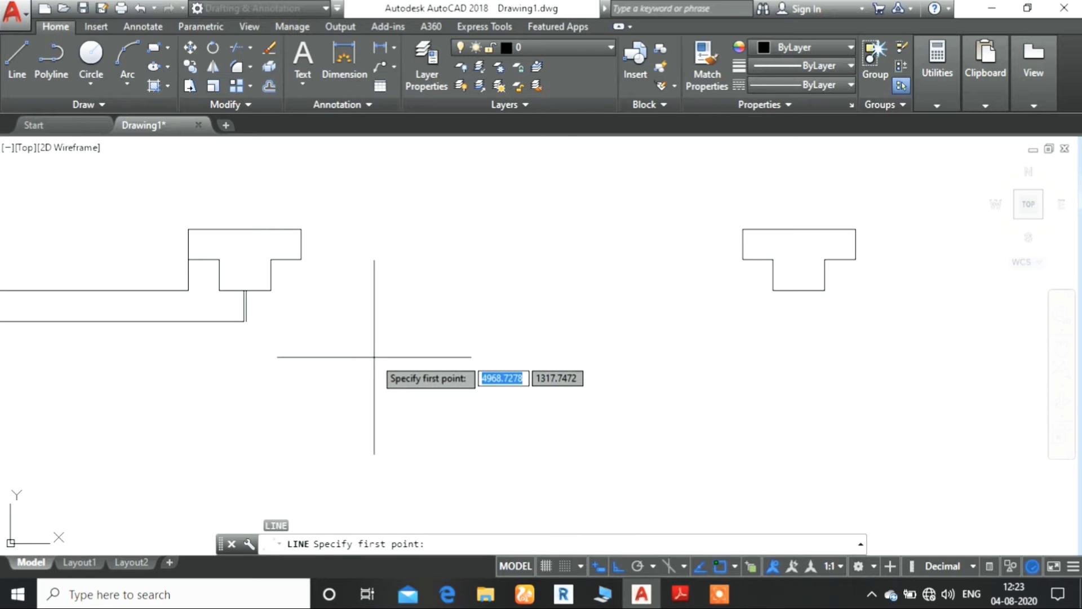
pyautogui.click(246, 322)
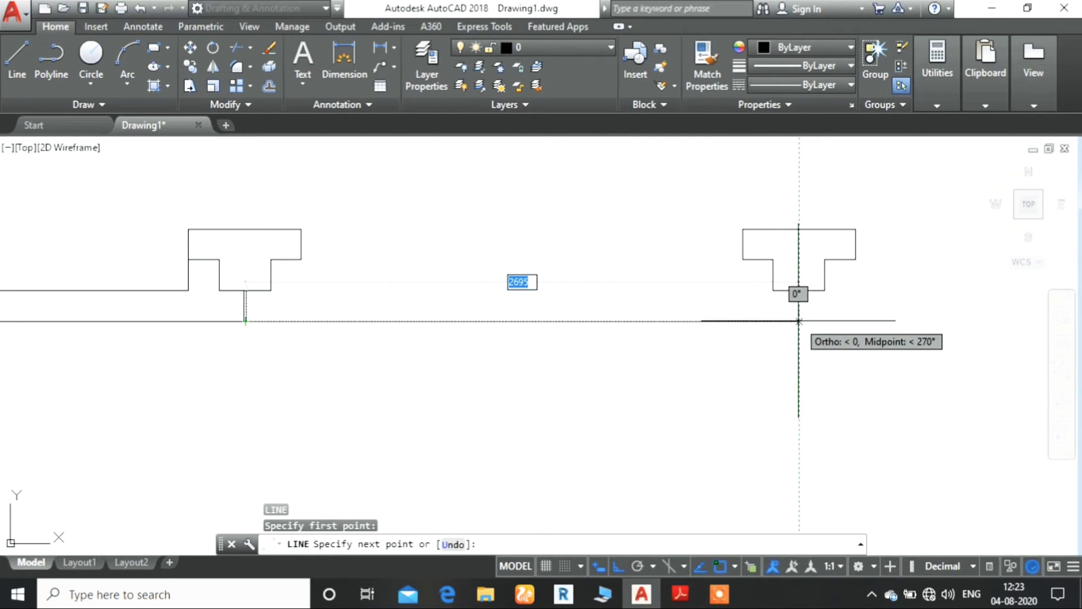
pyautogui.click(798, 321)
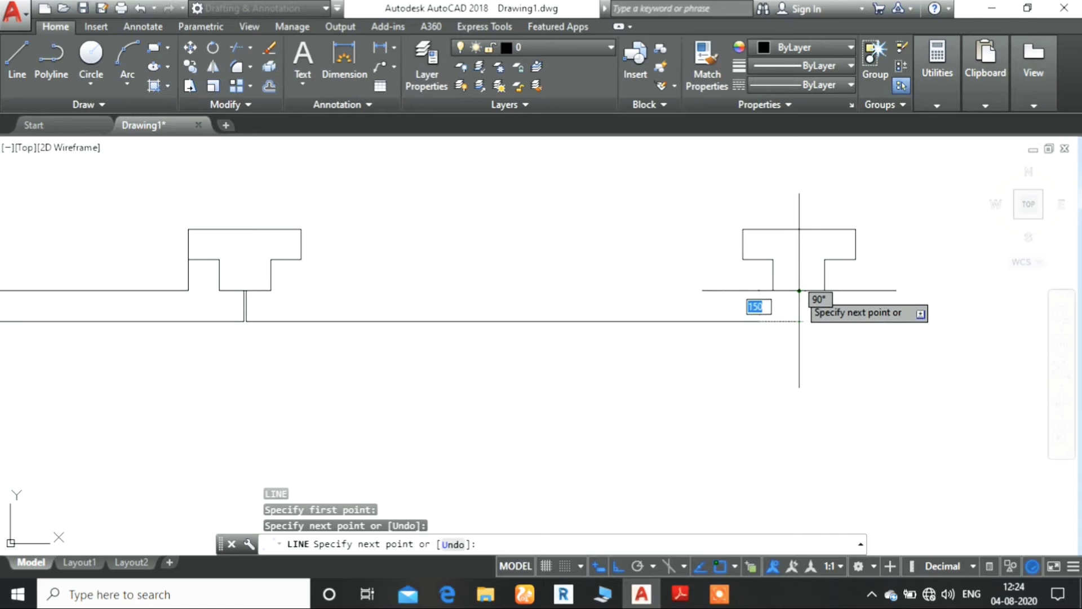
pyautogui.click(798, 291)
pyautogui.press('Escape')
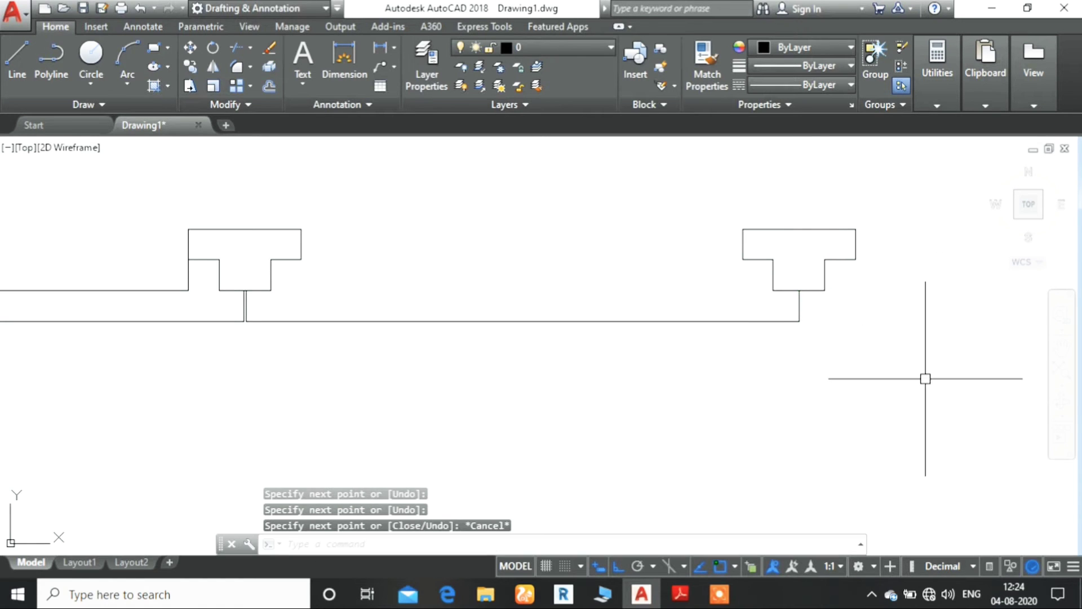
# Step: Offset the vertical line at the third column's midpoint 5 to the left
pyautogui.write('o')
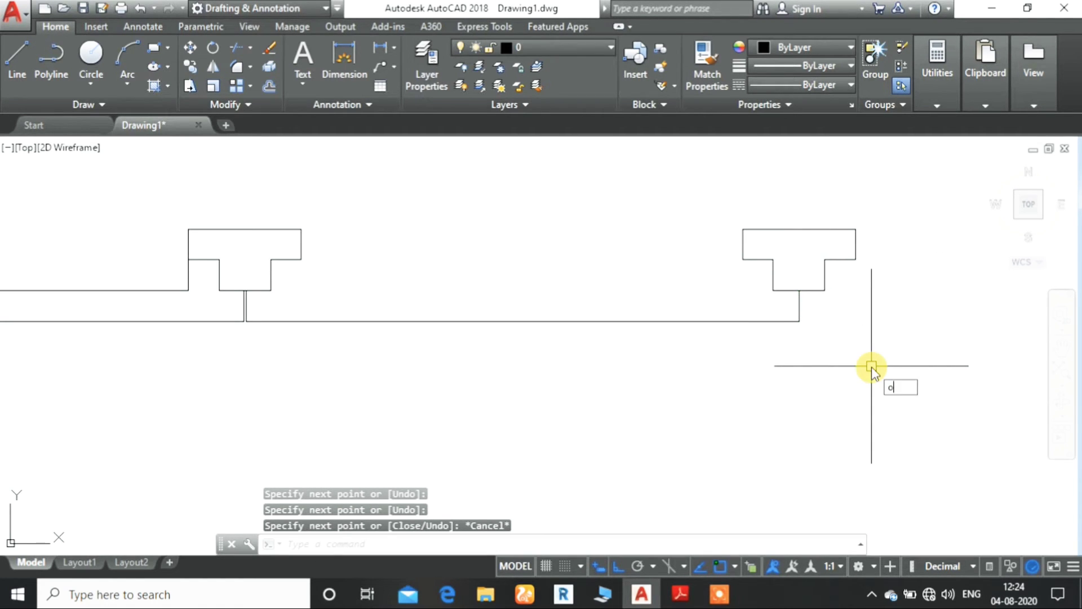
pyautogui.press('Return')
pyautogui.write('5')
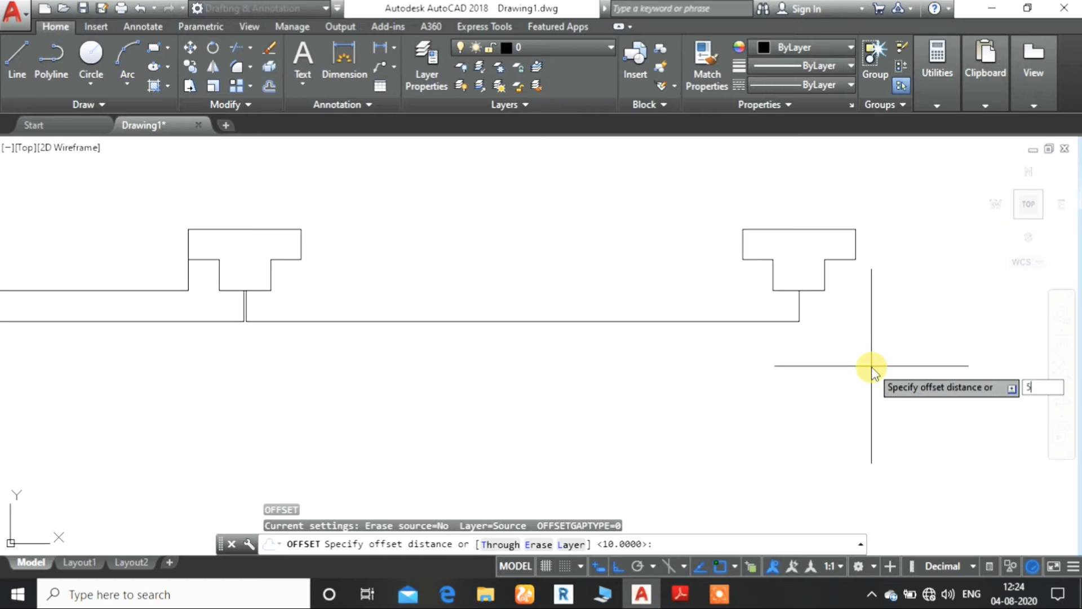
pyautogui.press('Return')
pyautogui.click(799, 303)
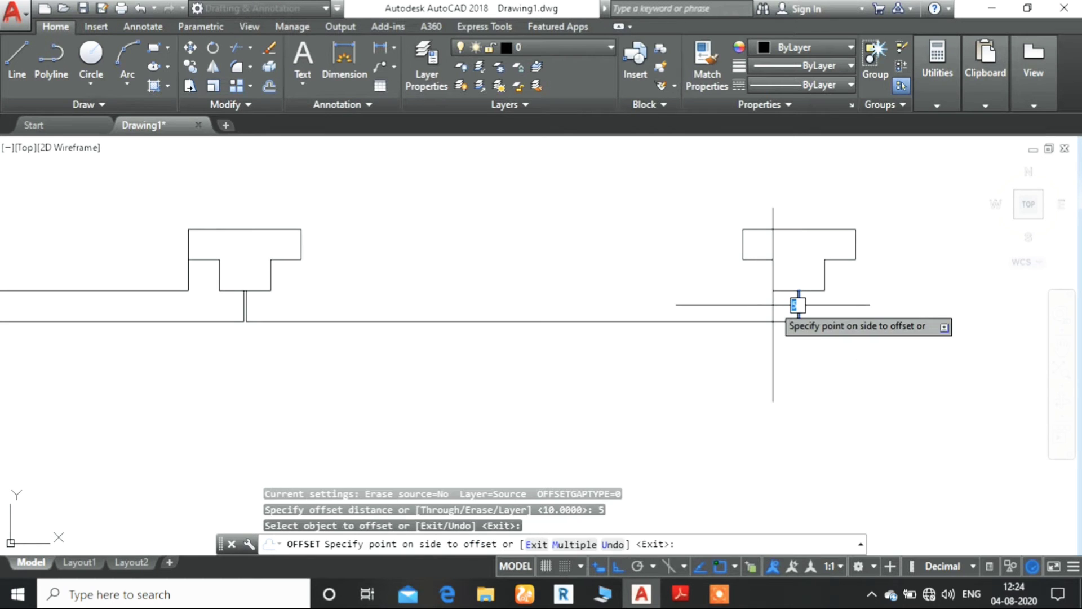
pyautogui.click(787, 303)
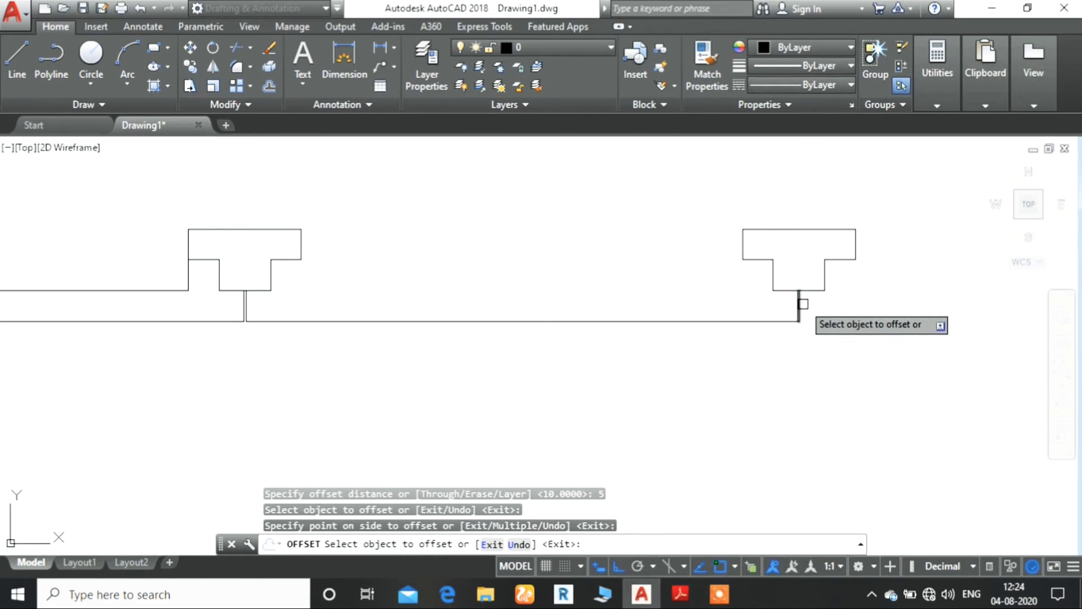
pyautogui.press('Escape')
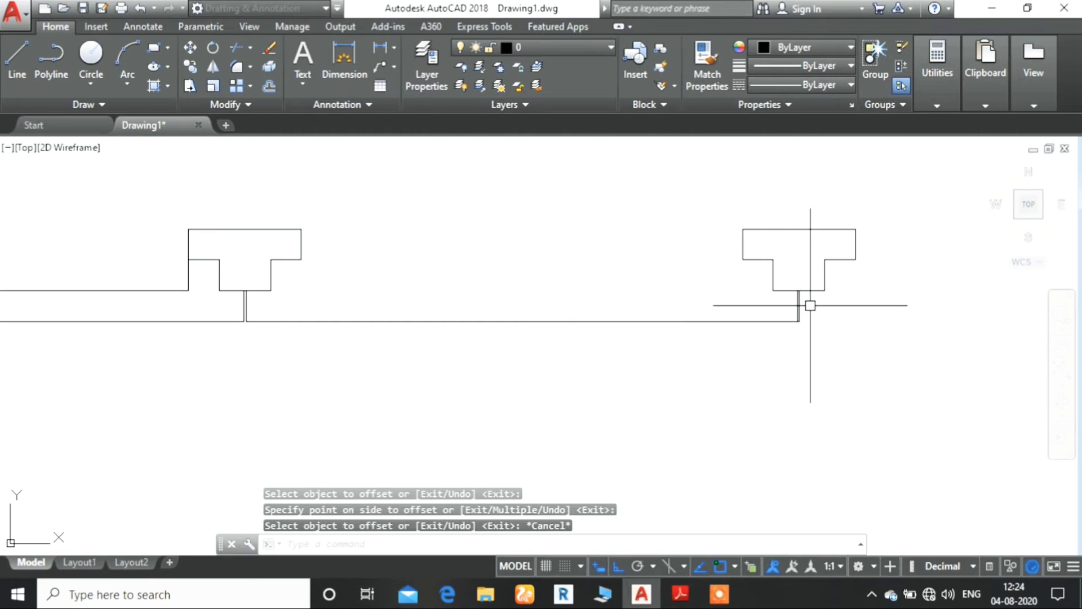
# Step: Erase the original midpoint line below the third column, keeping only its offset copy as the left joint line
pyautogui.rightClick(826, 346)
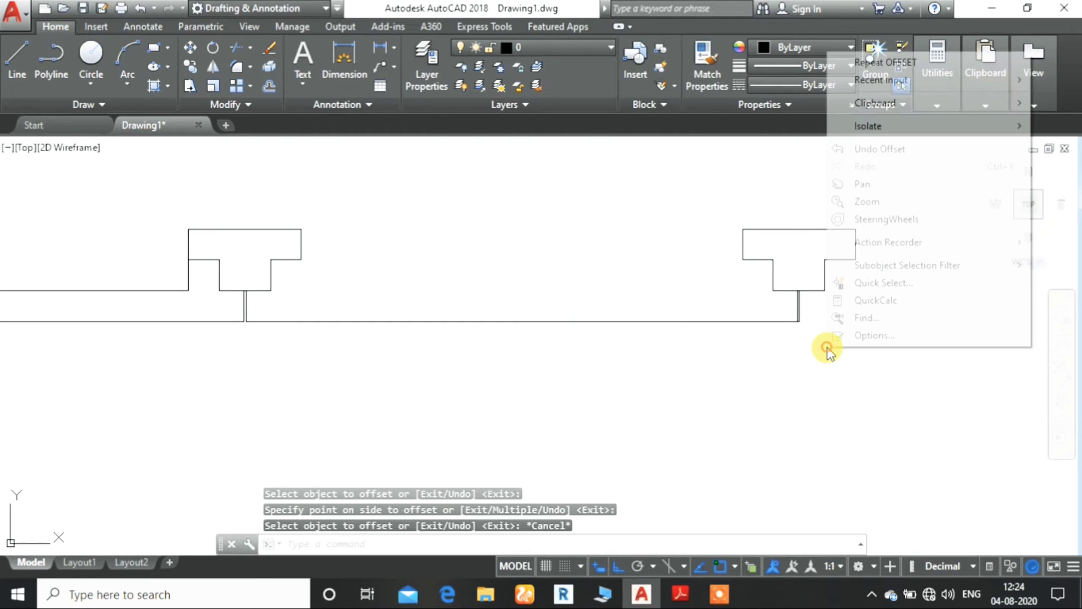
pyautogui.click(860, 201)
pyautogui.moveTo(790, 339); pyautogui.dragTo(860, 217)
pyautogui.rightClick(869, 223)
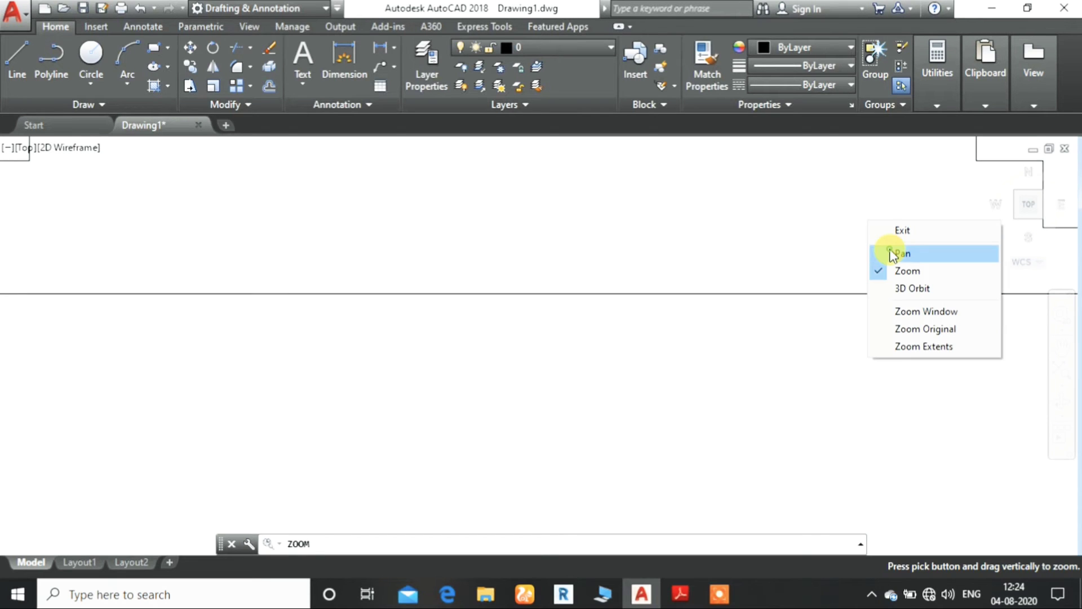
pyautogui.click(896, 250)
pyautogui.moveTo(896, 252); pyautogui.dragTo(493, 268)
pyautogui.rightClick(692, 355)
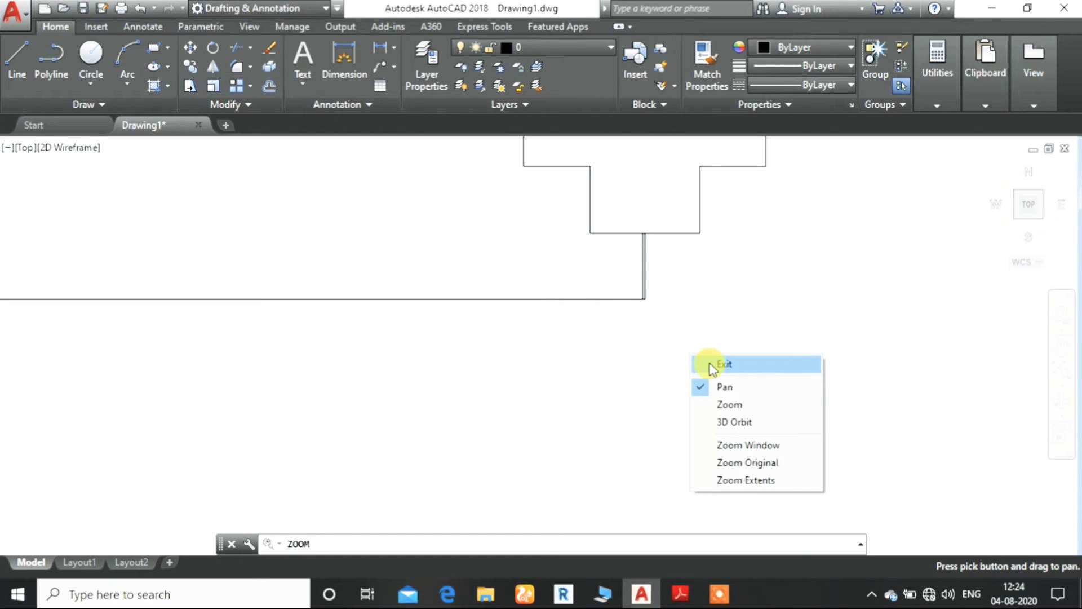
pyautogui.click(729, 404)
pyautogui.moveTo(660, 310); pyautogui.dragTo(681, 186)
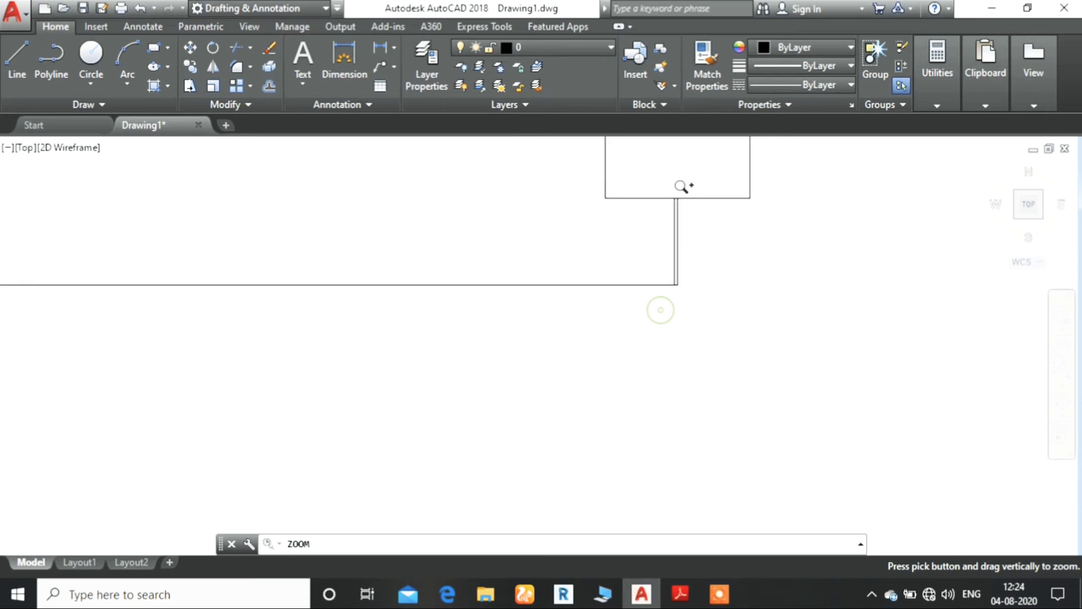
pyautogui.moveTo(700, 235); pyautogui.dragTo(717, 174)
pyautogui.rightClick(717, 174)
pyautogui.click(739, 186)
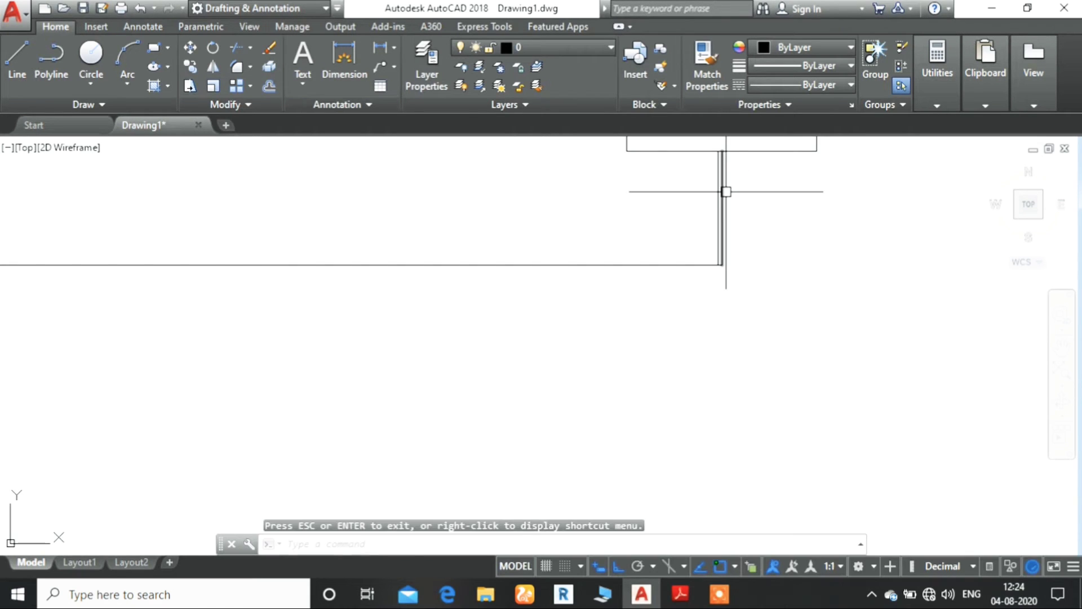
pyautogui.click(726, 190)
pyautogui.press('Delete')
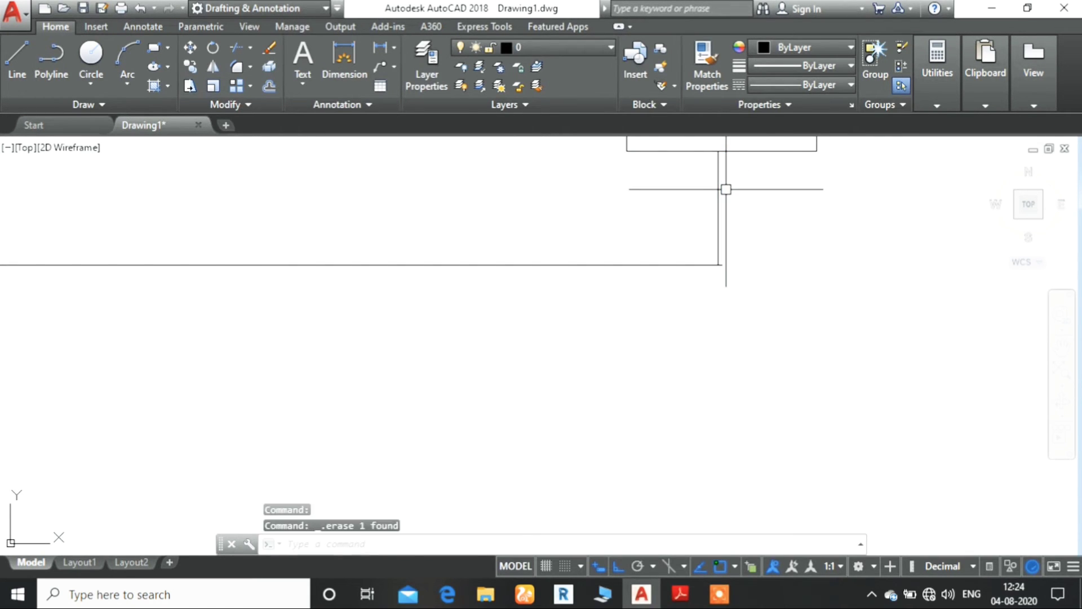
# Step: Offset the third column's left joint line 10 to the right to form the other side of the joint
pyautogui.write('o')
pyautogui.press('Return')
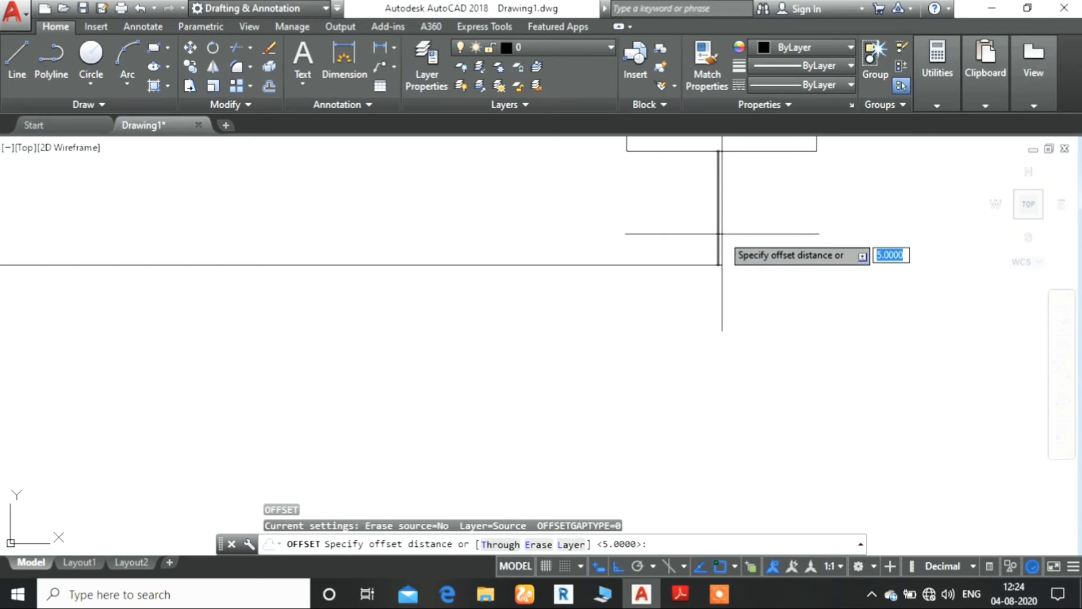
pyautogui.write('10')
pyautogui.press('Return')
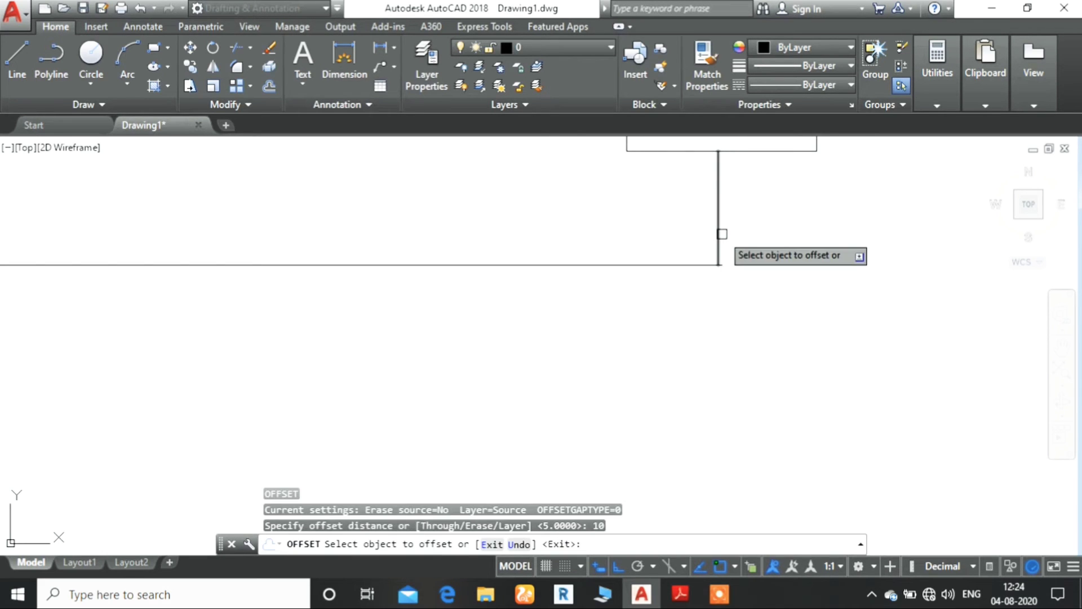
pyautogui.click(719, 180)
pyautogui.click(777, 197)
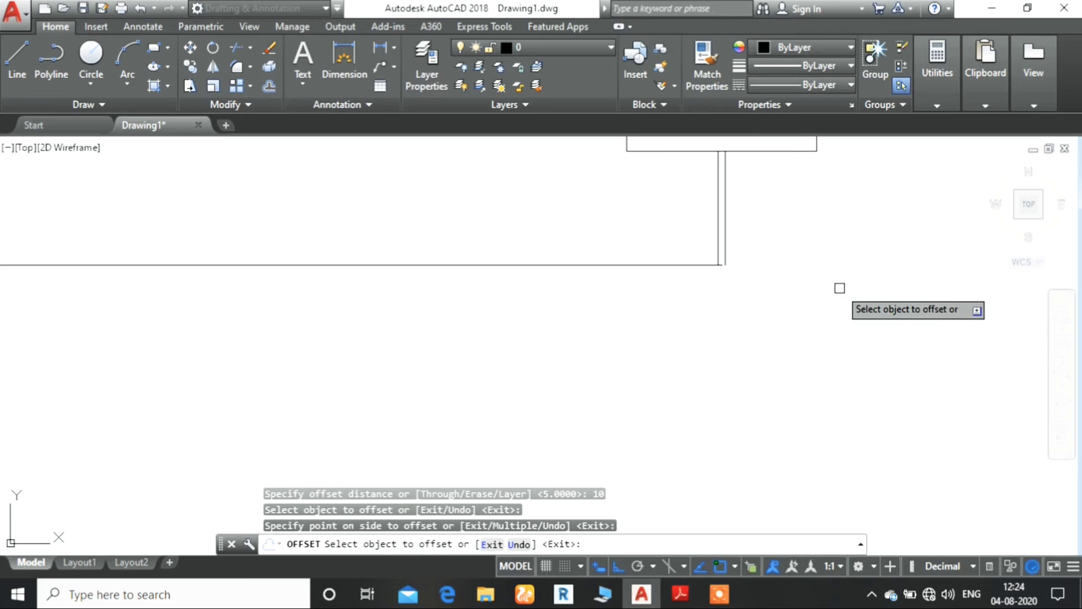
pyautogui.press('Escape')
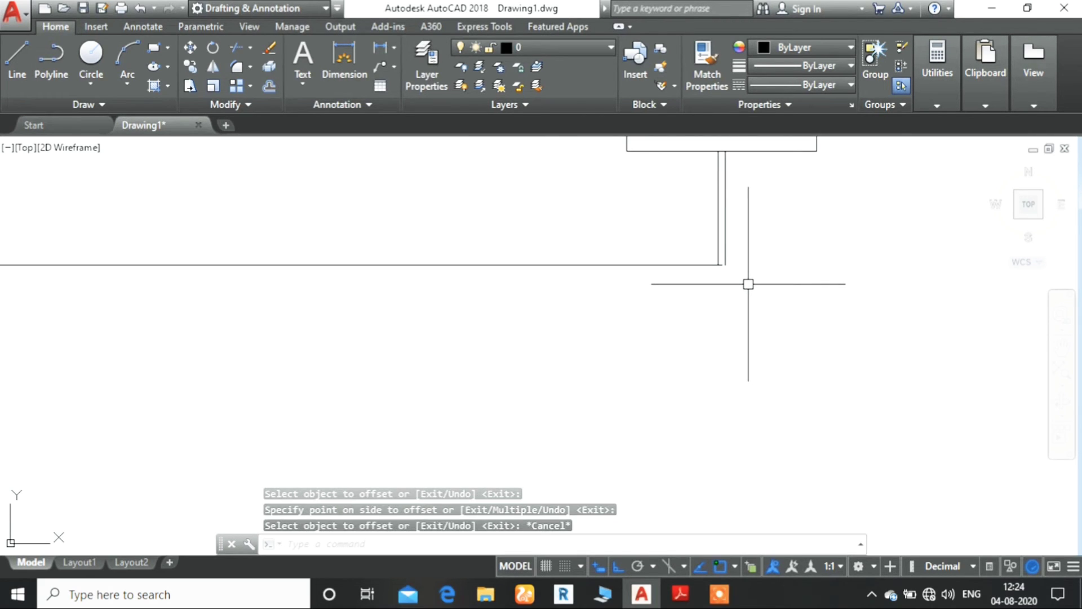
# Step: Draw a vertical line down from the end of the upper panel edge beyond the third column to mark the panel's end
pyautogui.rightClick(747, 284)
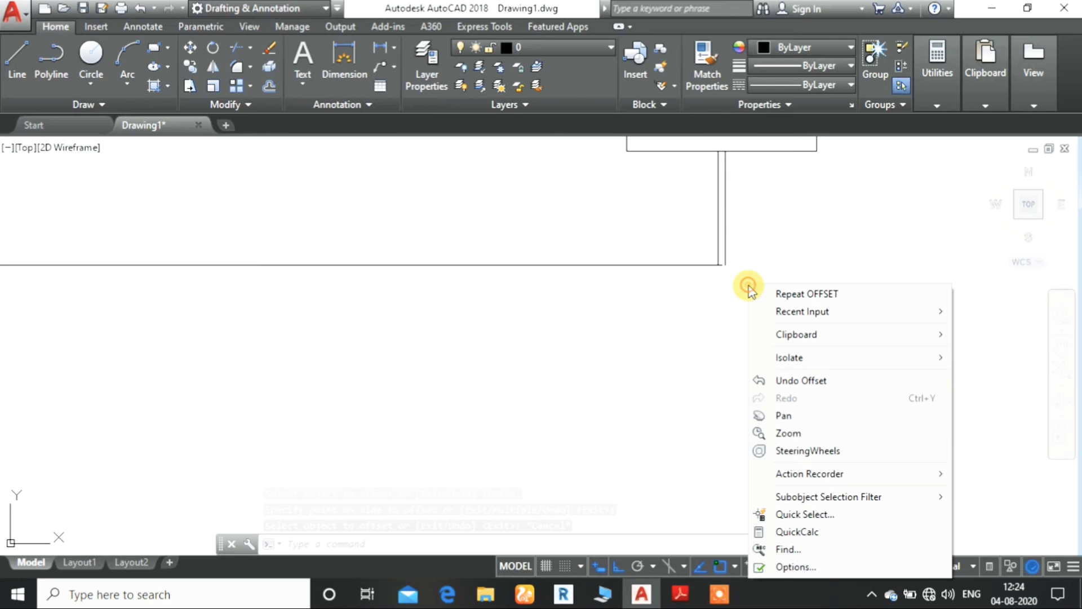
pyautogui.click(787, 434)
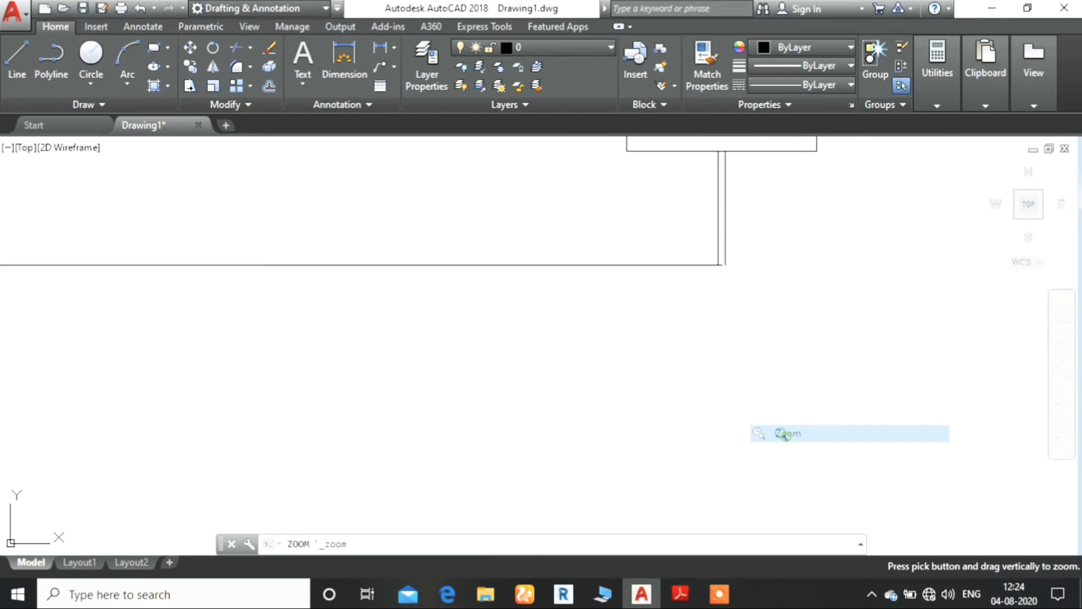
pyautogui.moveTo(786, 434)
pyautogui.mouseDown()
pyautogui.moveTo(756, 273)
pyautogui.moveTo(826, 271)
pyautogui.mouseUp()
pyautogui.rightClick(831, 280)
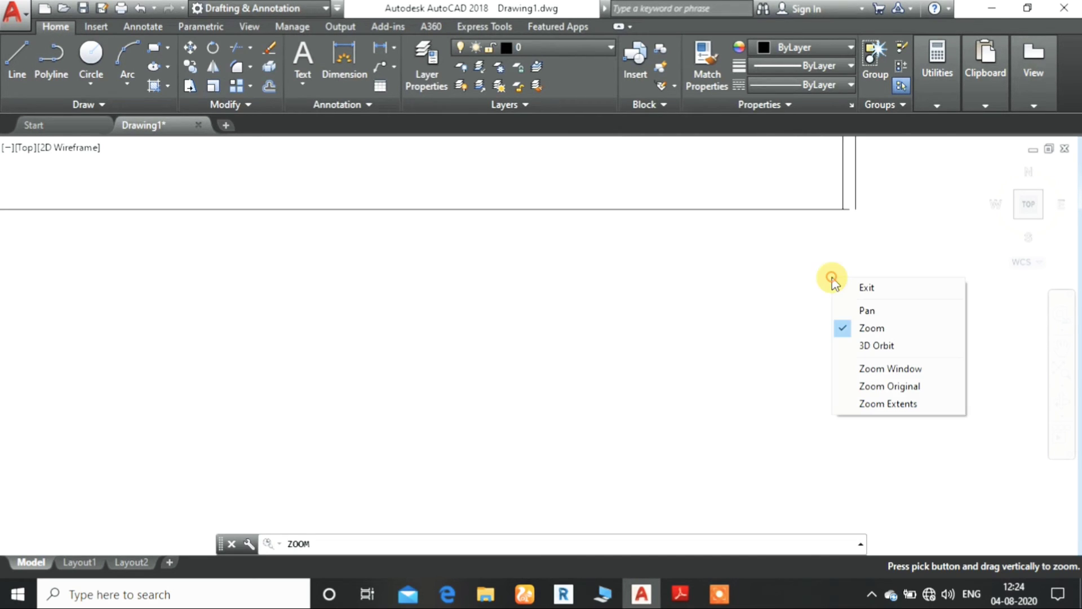
pyautogui.click(866, 310)
pyautogui.moveTo(862, 309)
pyautogui.mouseDown()
pyautogui.moveTo(348, 321)
pyautogui.moveTo(288, 307)
pyautogui.mouseUp()
pyautogui.rightClick(288, 309)
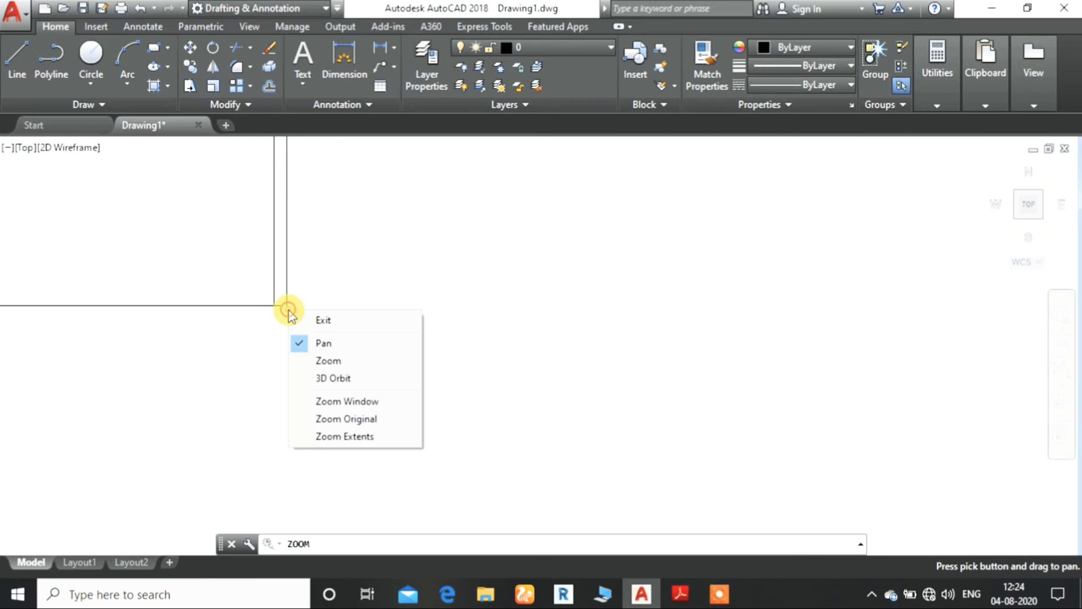
pyautogui.click(327, 320)
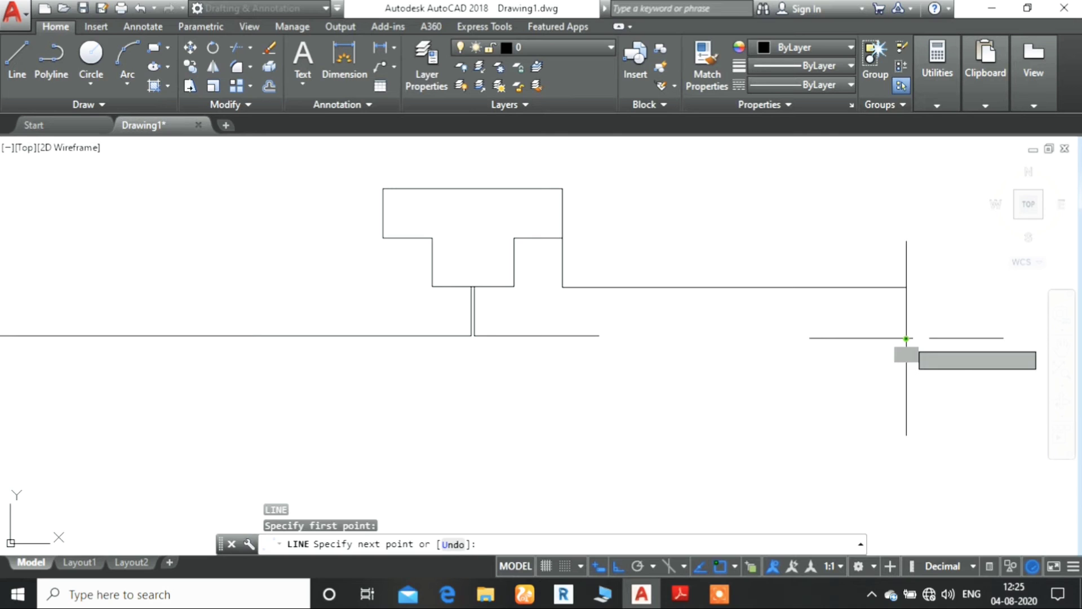
pyautogui.click(906, 338)
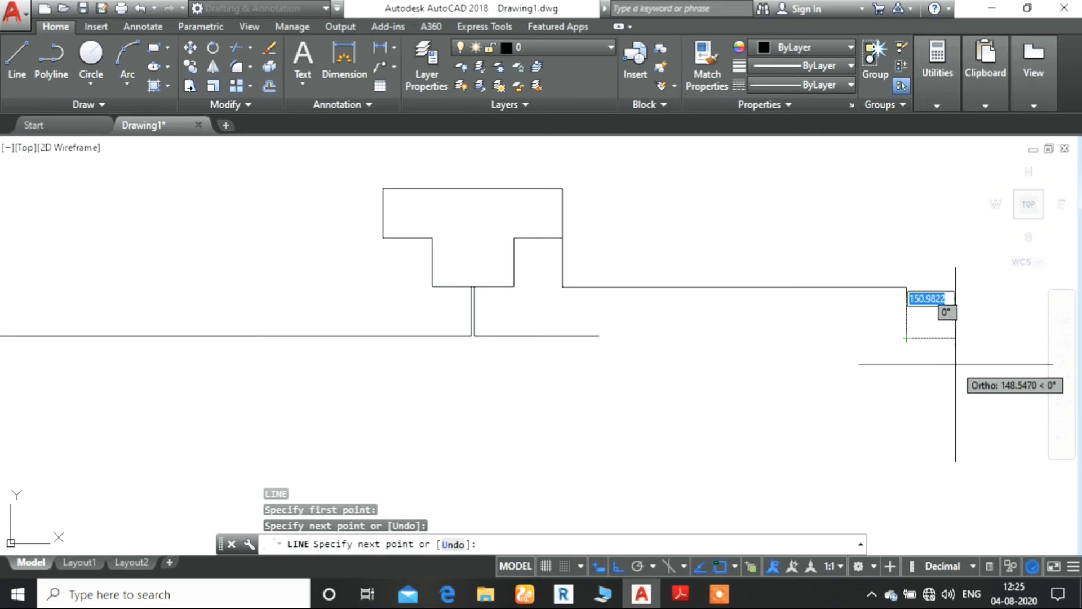
pyautogui.press('Escape')
# Step: Extend the lower edge of the panel beyond the third column to its vertical end line
pyautogui.write('ex')
pyautogui.press('Return')
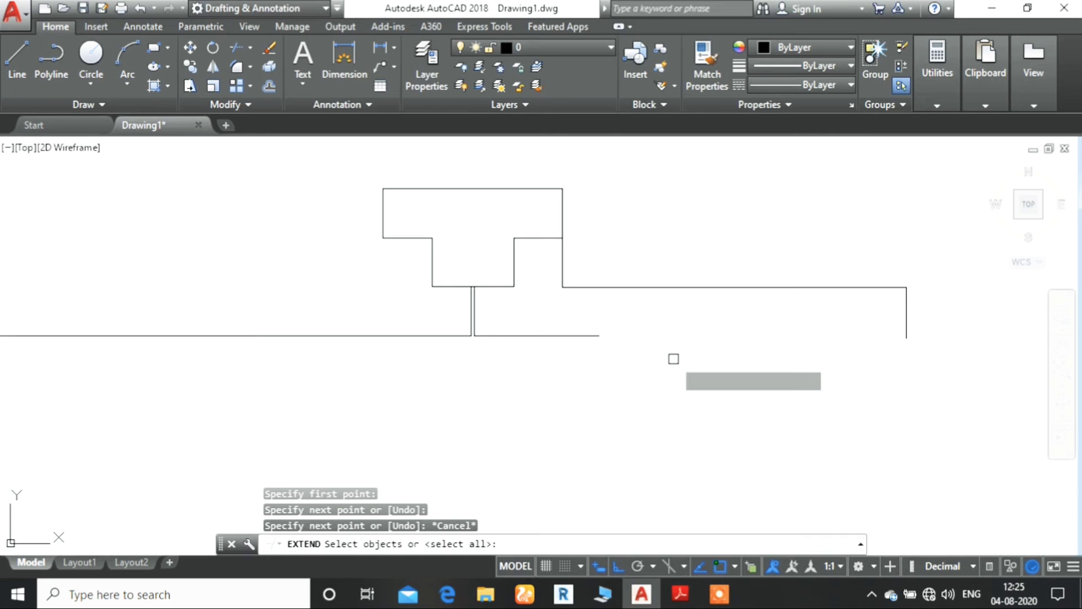
pyautogui.press('Return')
pyautogui.click(590, 336)
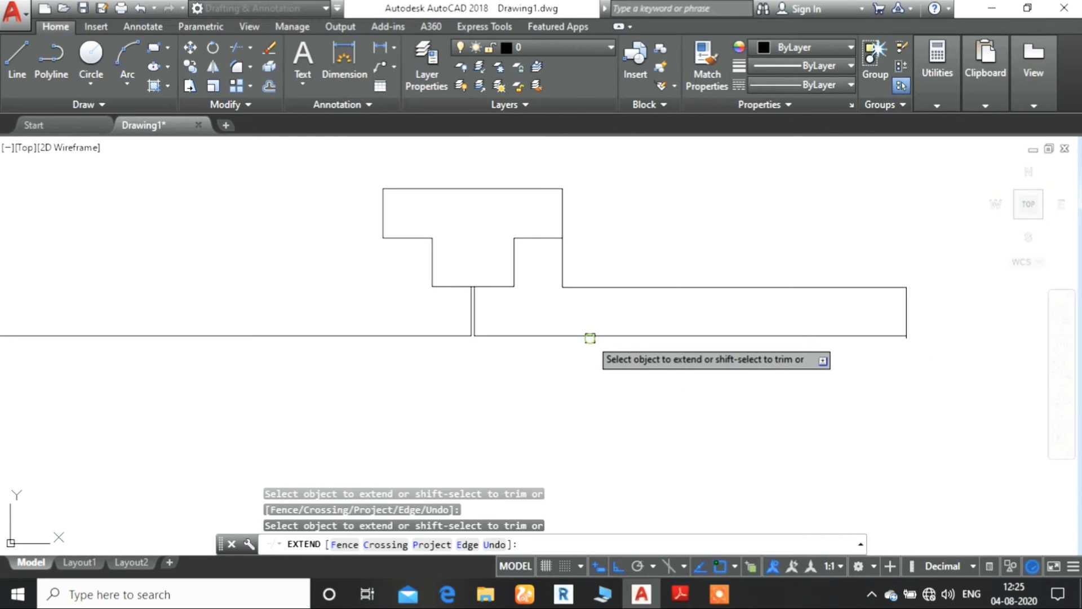
pyautogui.press('Escape')
# Step: Draw the upper panel edge between the second and third columns, starting 150 down from the second column's corner and ending up at the third column's corner
pyautogui.rightClick(702, 365)
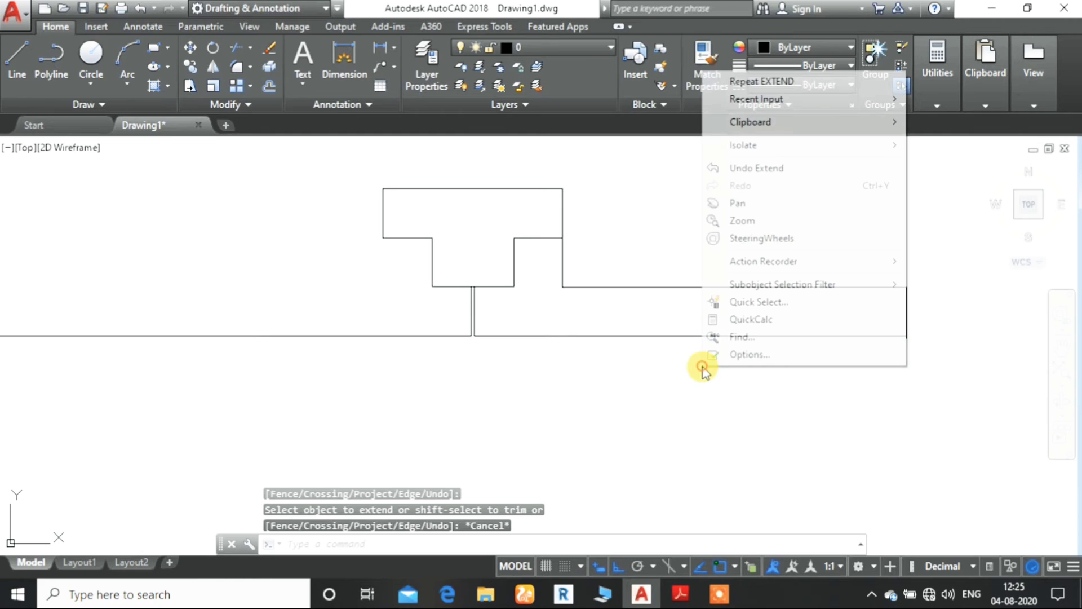
pyautogui.click(738, 222)
pyautogui.moveTo(479, 187)
pyautogui.mouseDown()
pyautogui.moveTo(485, 371)
pyautogui.moveTo(400, 281)
pyautogui.moveTo(355, 466)
pyautogui.mouseUp()
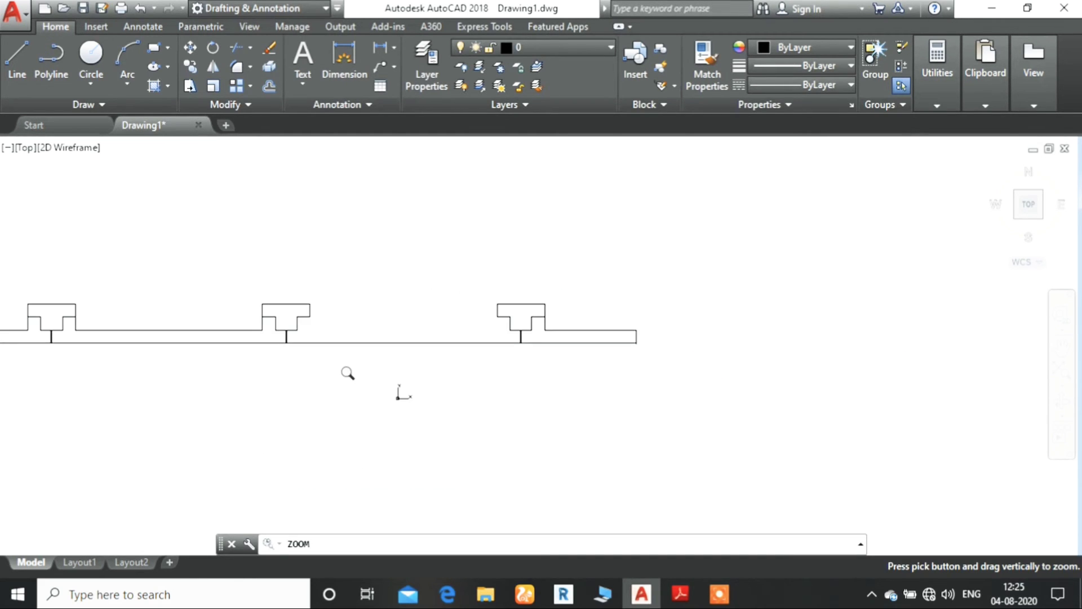
pyautogui.rightClick(352, 375)
pyautogui.click(397, 386)
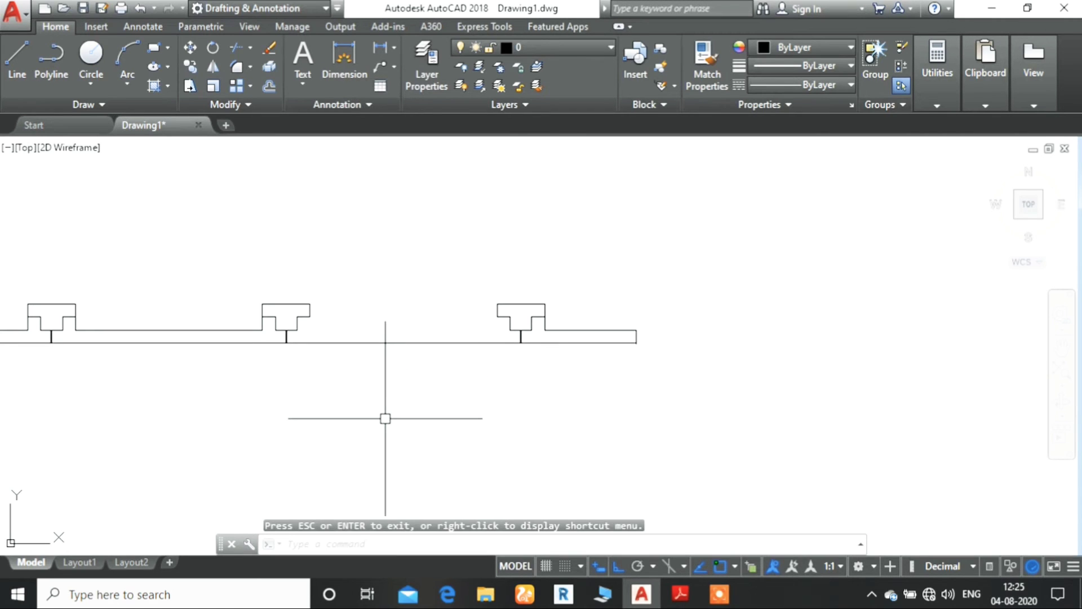
pyautogui.write('l')
pyautogui.press('Return')
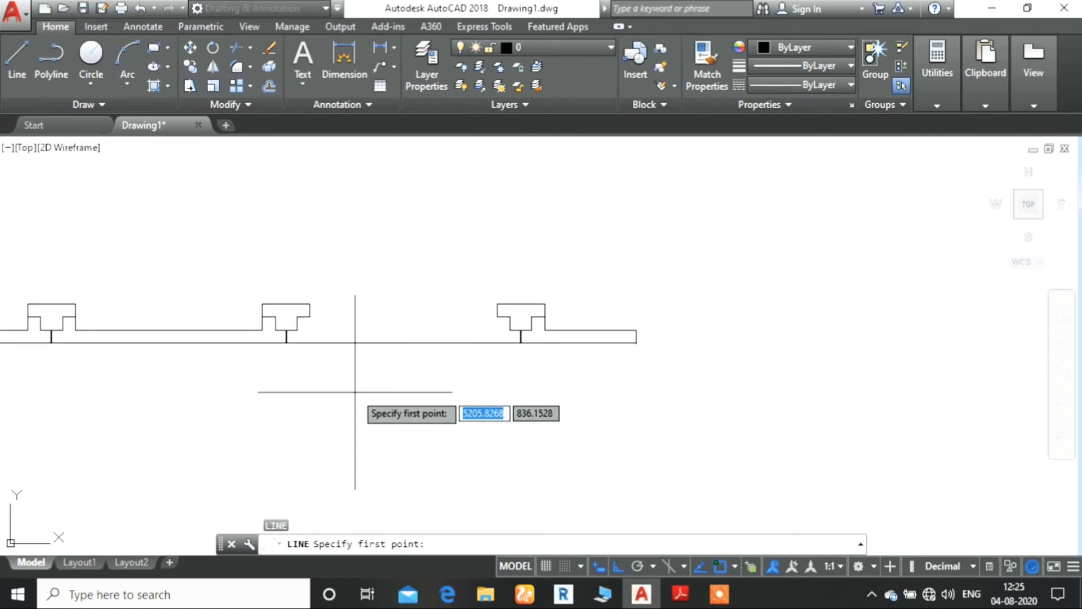
pyautogui.click(309, 319)
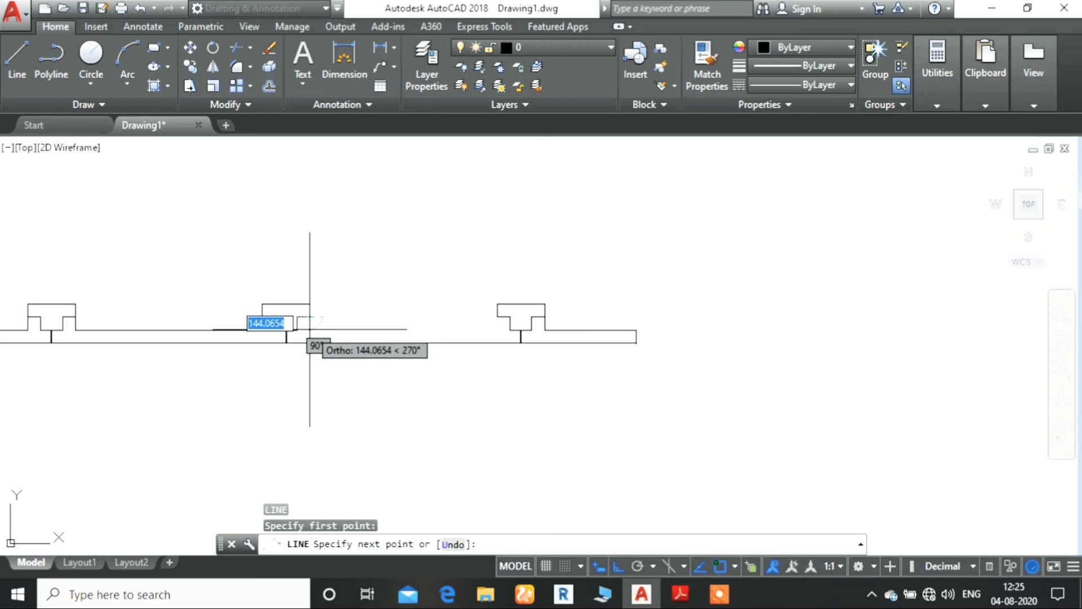
pyautogui.write('150')
pyautogui.press('Return')
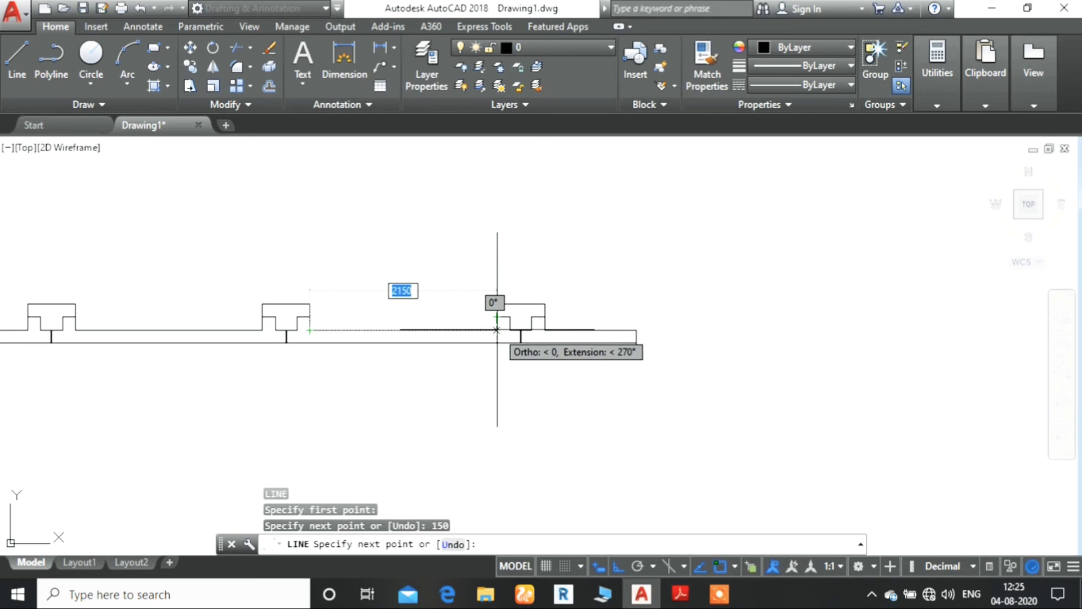
pyautogui.click(497, 329)
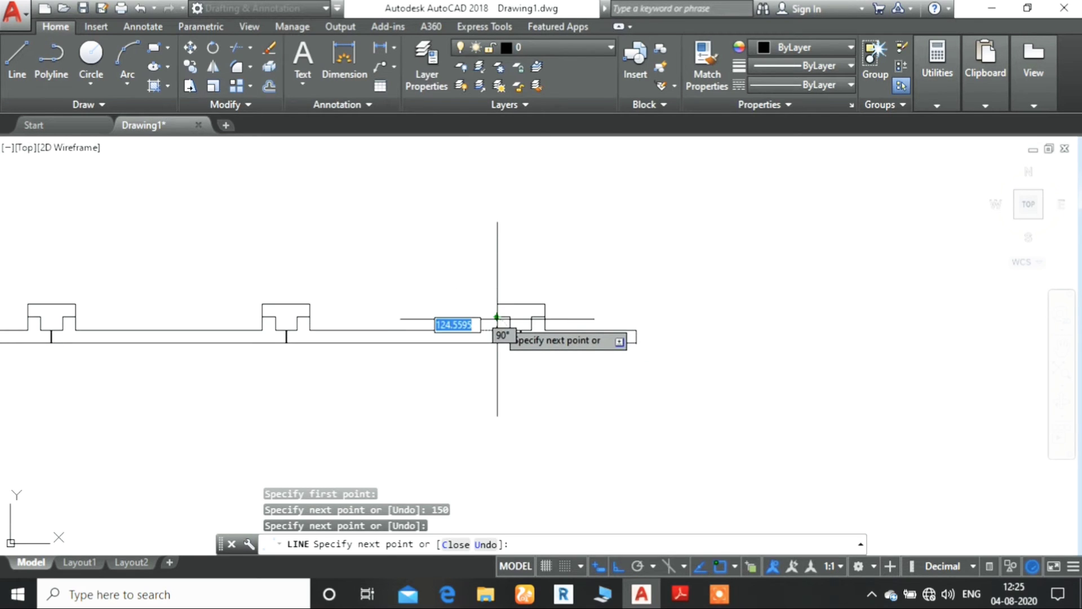
pyautogui.press('Escape')
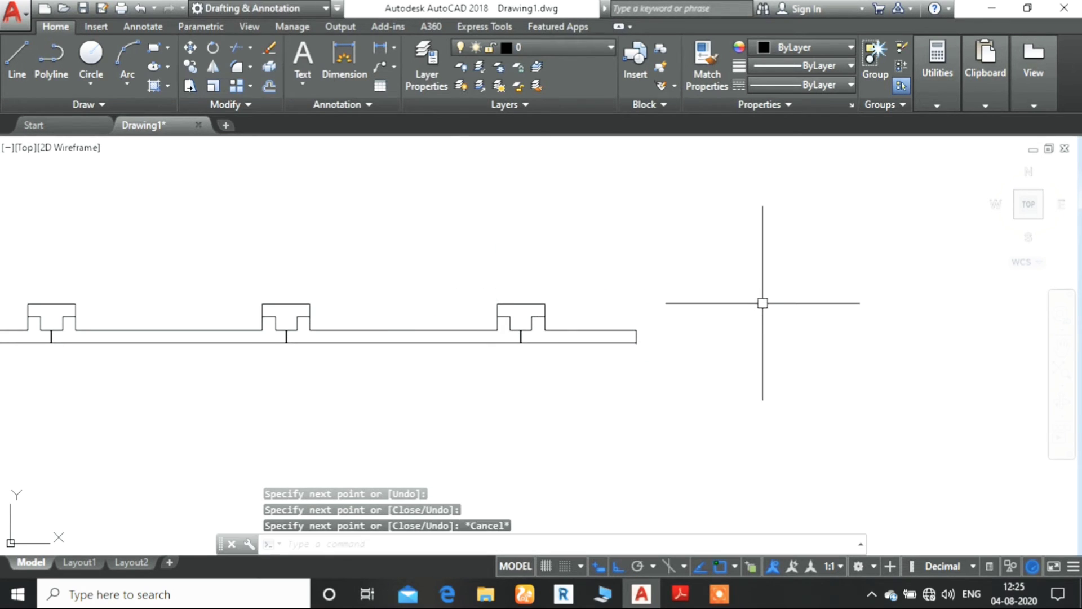
pyautogui.rightClick(473, 413)
pyautogui.click(513, 267)
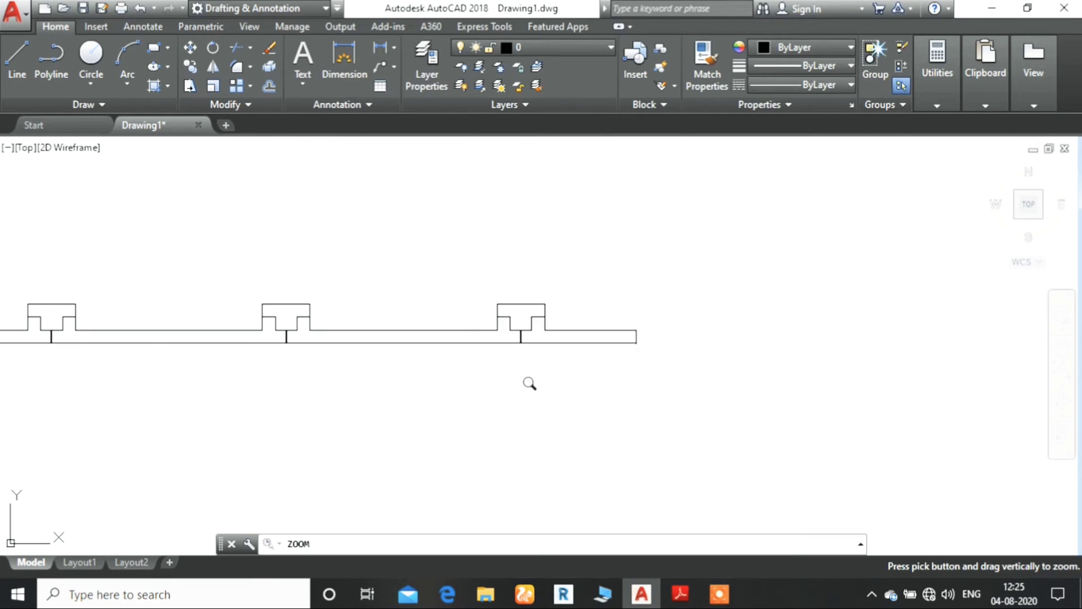
pyautogui.moveTo(526, 382)
pyautogui.mouseDown()
pyautogui.moveTo(658, 183)
pyautogui.moveTo(655, 134)
pyautogui.mouseUp()
pyautogui.moveTo(430, 311); pyautogui.dragTo(451, 169)
pyautogui.moveTo(379, 314)
pyautogui.mouseDown()
pyautogui.moveTo(439, 218)
pyautogui.moveTo(418, 217)
pyautogui.moveTo(438, 191)
pyautogui.mouseUp()
pyautogui.rightClick(438, 191)
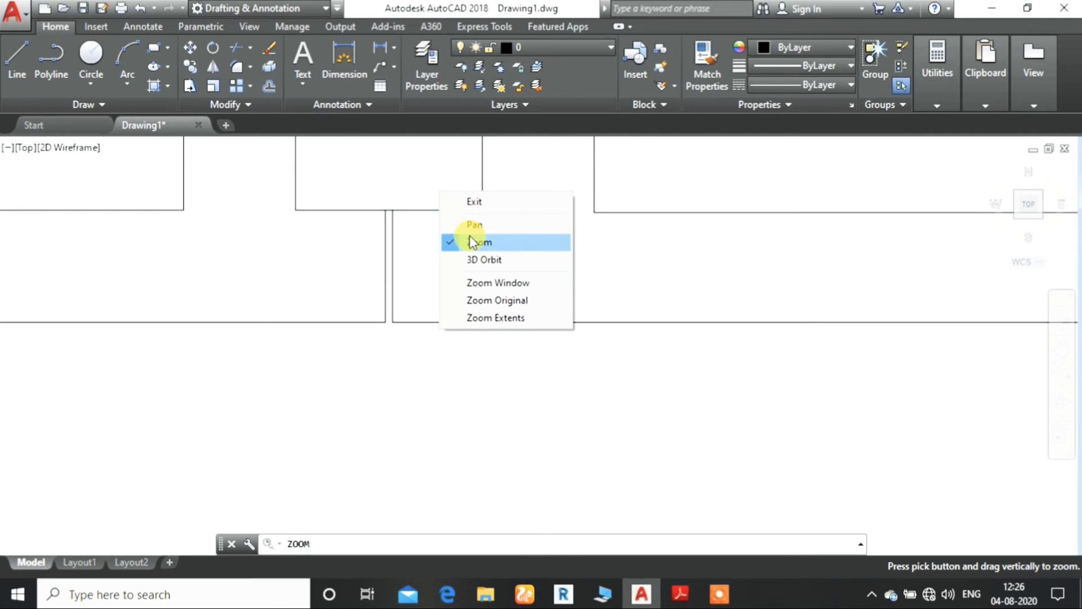
pyautogui.click(449, 242)
pyautogui.moveTo(392, 246); pyautogui.dragTo(415, 156)
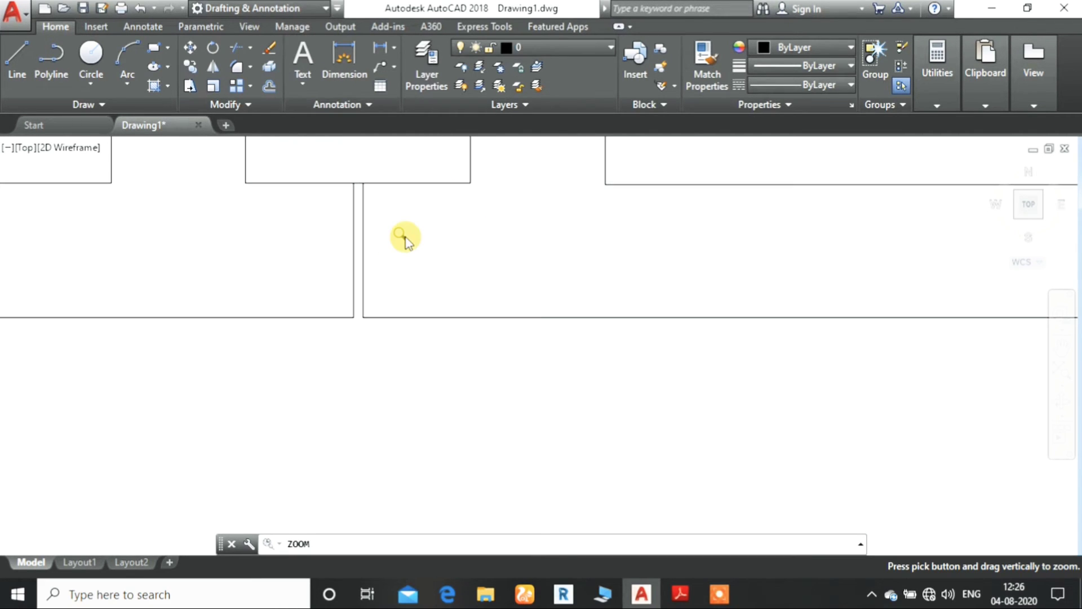
pyautogui.rightClick(406, 234)
pyautogui.click(430, 245)
pyautogui.write('tr')
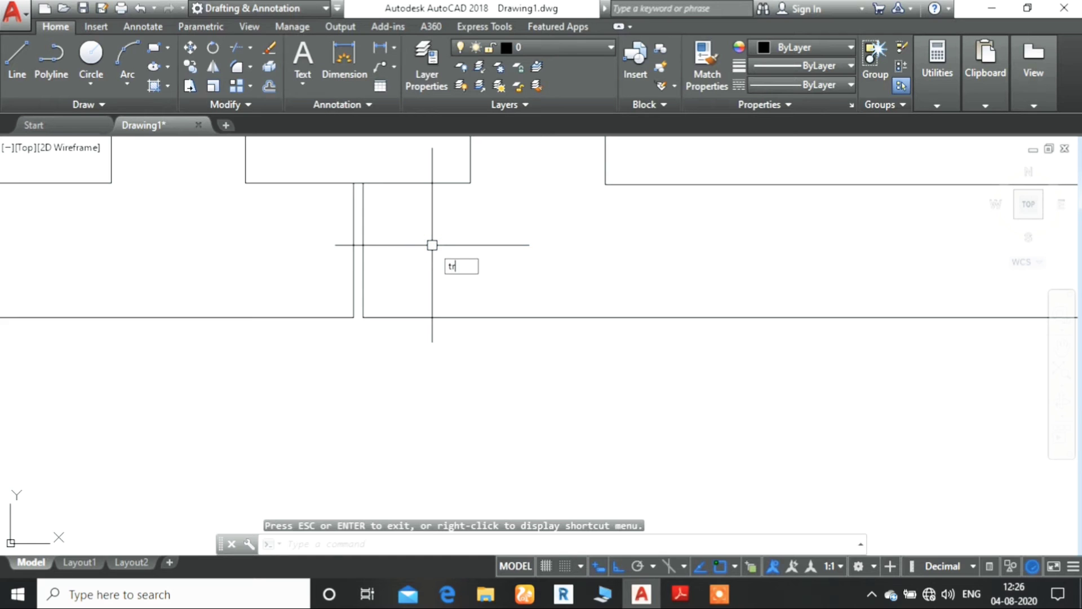
pyautogui.press('Return')
pyautogui.press('Return')
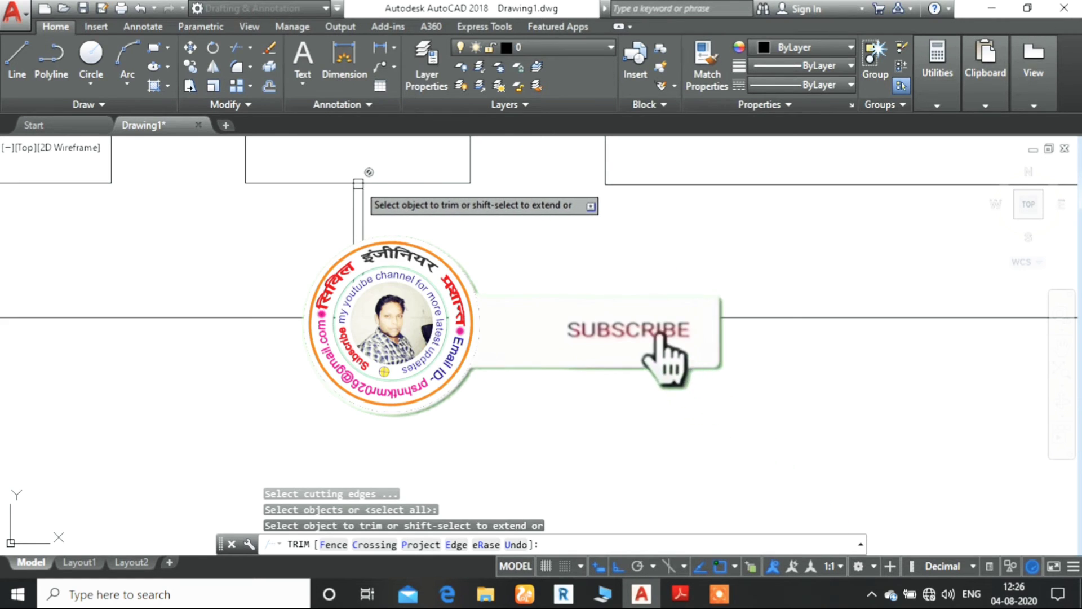
pyautogui.press('Escape')
# Step: Reduce the pickbox size in the selection options and apply the change
pyautogui.rightClick(426, 223)
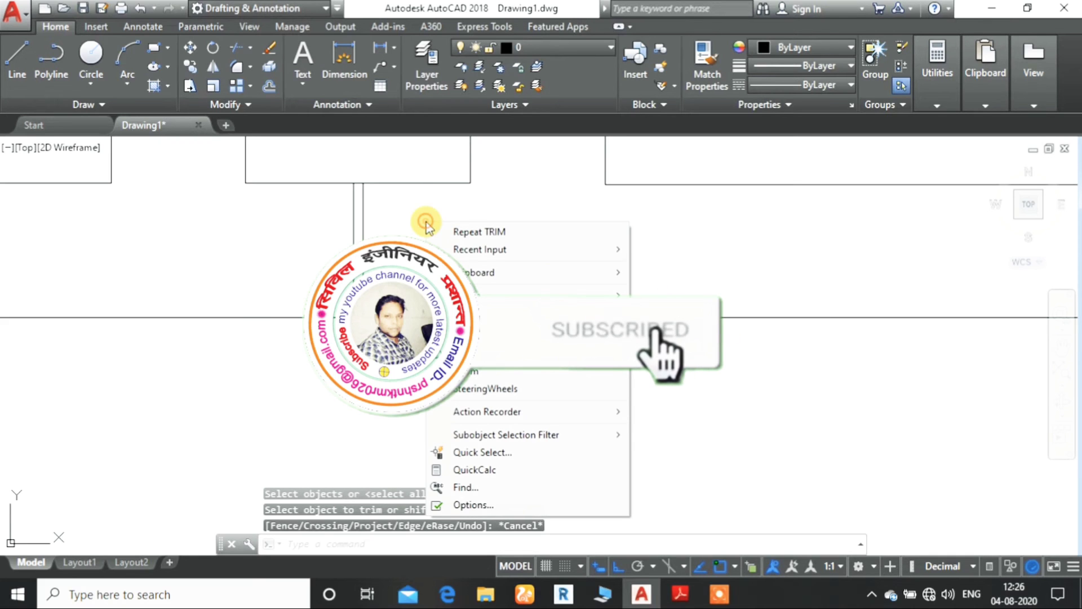
pyautogui.click(467, 504)
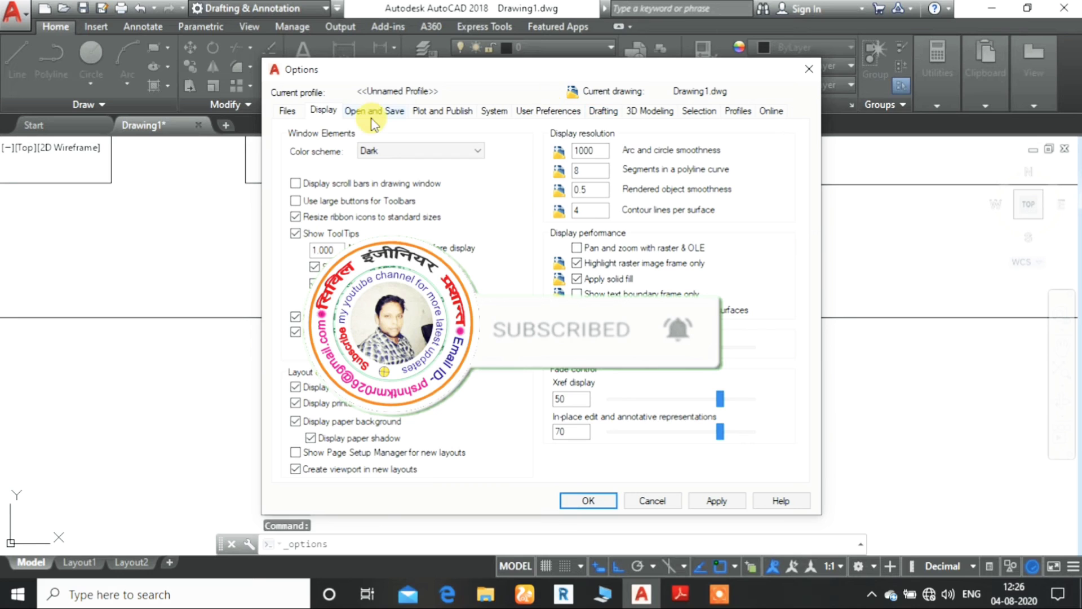
pyautogui.click(699, 110)
pyautogui.moveTo(399, 158); pyautogui.dragTo(374, 158)
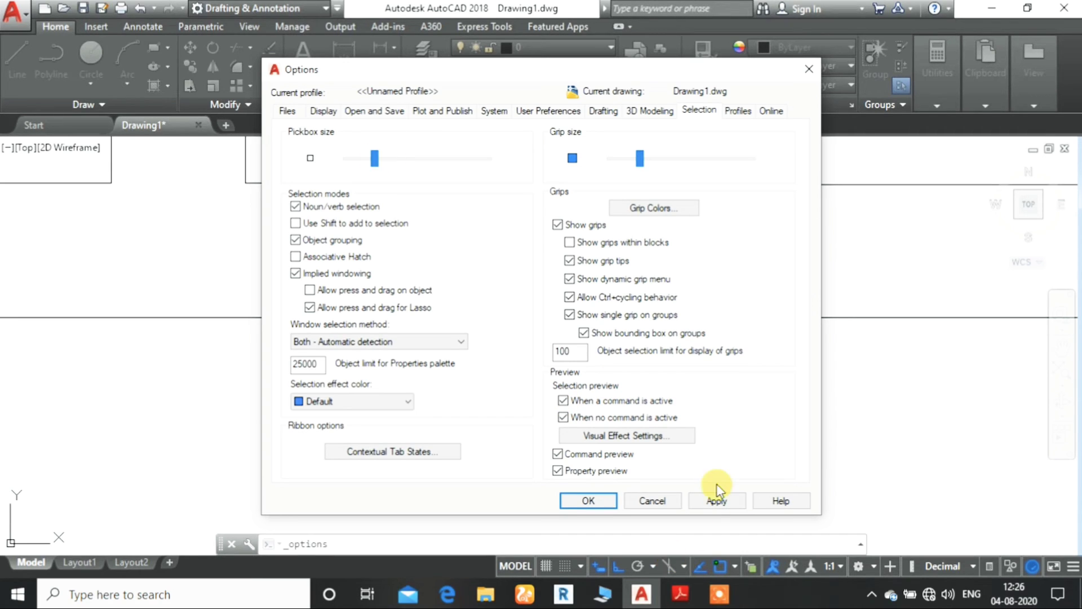
pyautogui.click(711, 500)
pyautogui.click(575, 502)
pyautogui.click(470, 500)
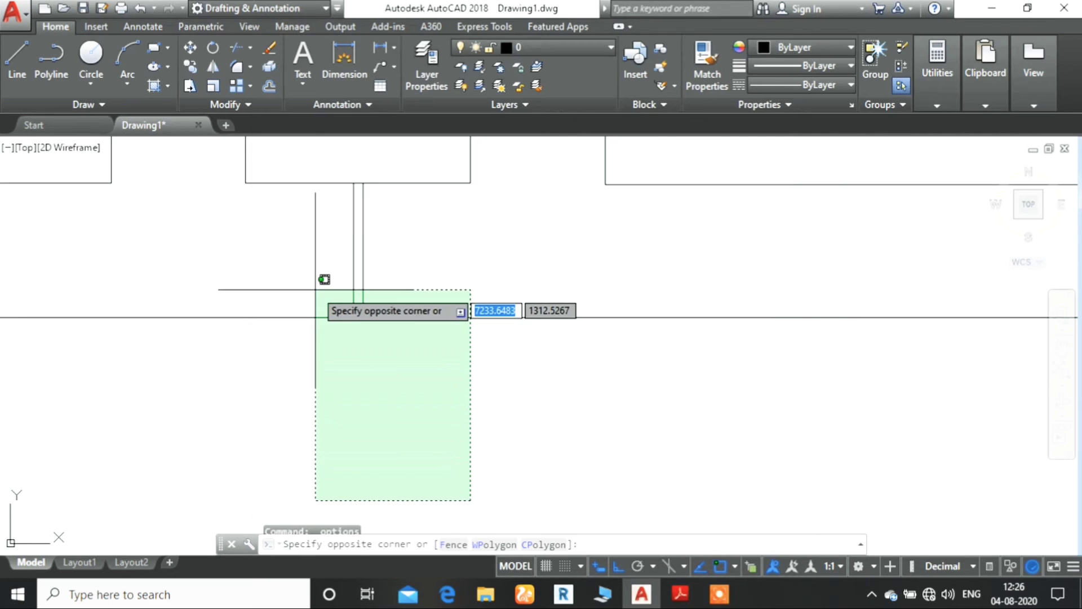
pyautogui.press('Escape')
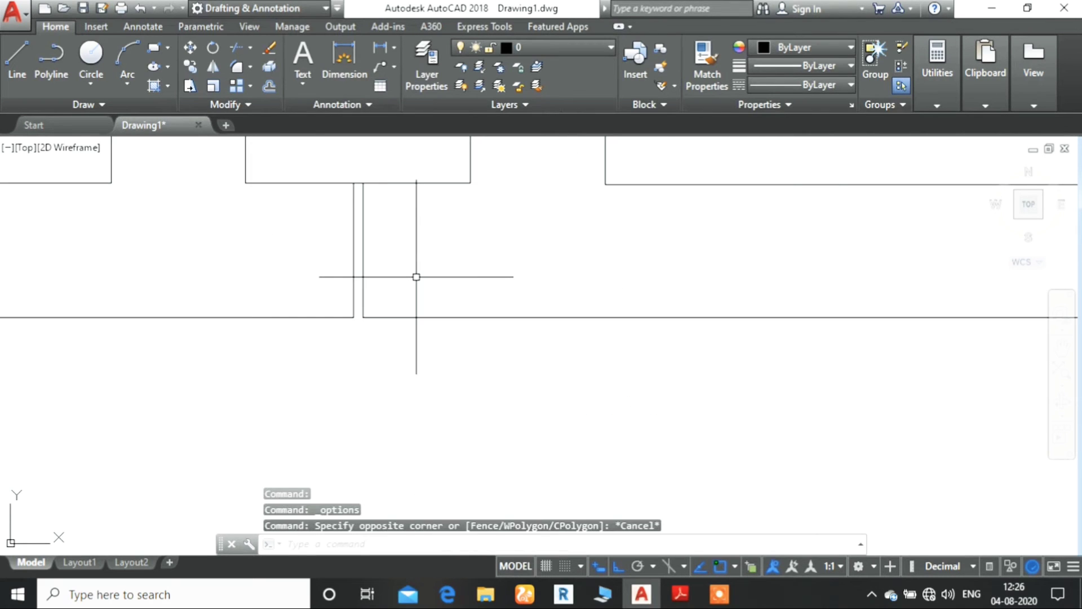
# Step: Trim the short piece of the third column's bottom edge between the two joint lines
pyautogui.write('tr')
pyautogui.press('Return')
pyautogui.press('Return')
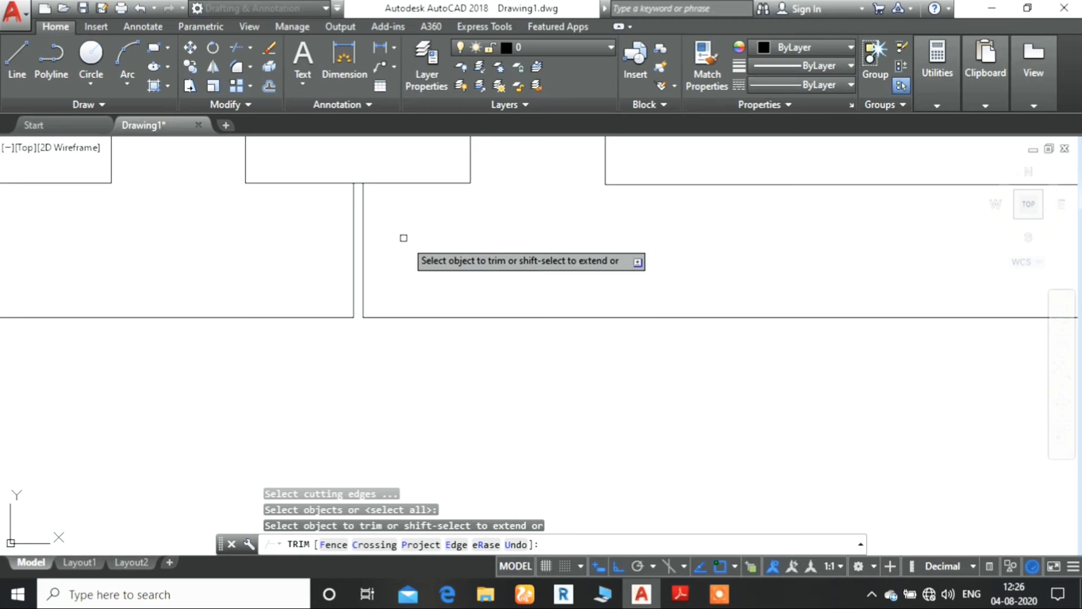
pyautogui.click(358, 183)
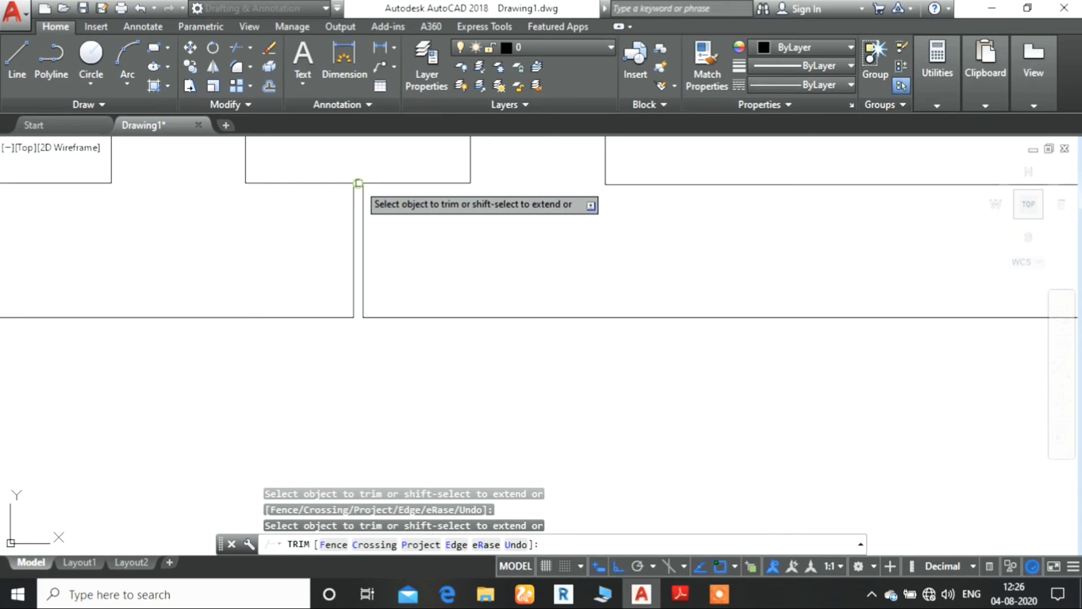
# Step: Try to trim the second column's bottom edge between its two joint lines
pyautogui.rightClick(437, 229)
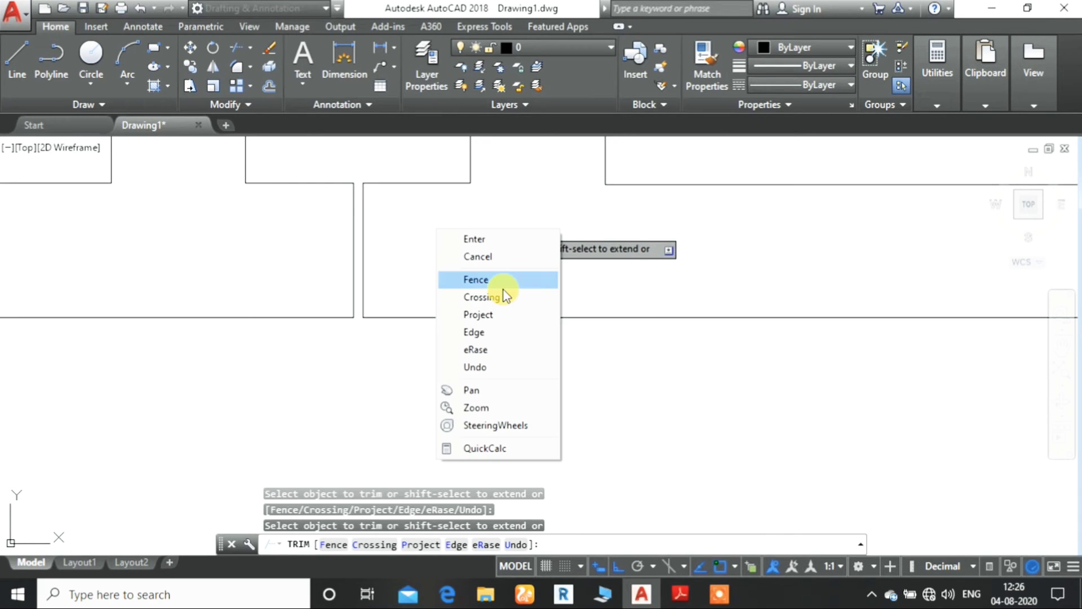
pyautogui.click(471, 390)
pyautogui.moveTo(354, 237)
pyautogui.mouseDown()
pyautogui.moveTo(599, 273)
pyautogui.moveTo(1007, 305)
pyautogui.mouseUp()
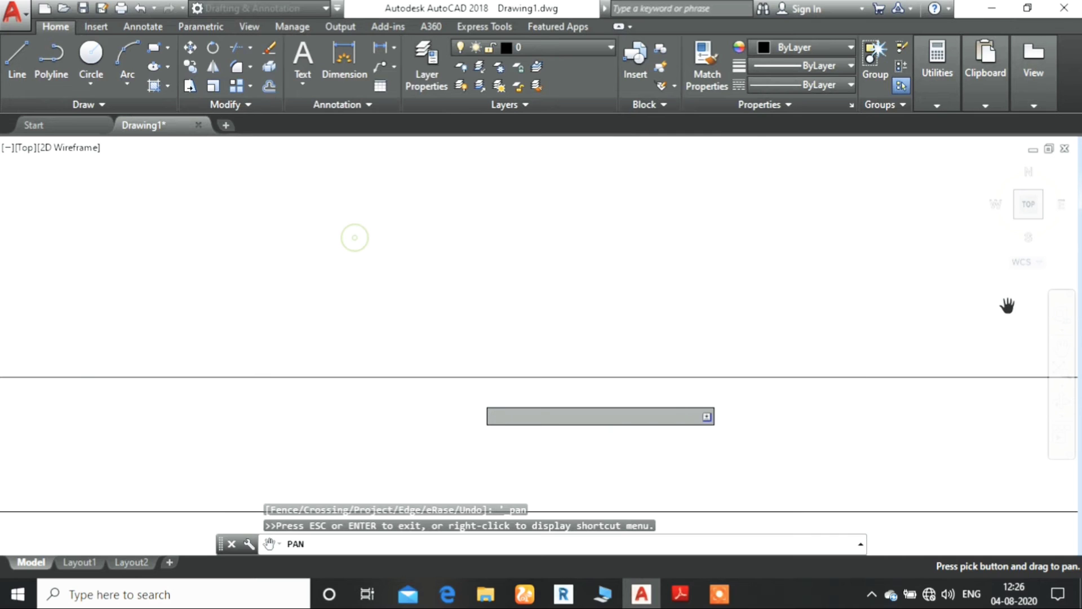
pyautogui.moveTo(340, 242); pyautogui.dragTo(986, 191)
pyautogui.moveTo(282, 243)
pyautogui.mouseDown()
pyautogui.moveTo(496, 254)
pyautogui.moveTo(928, 244)
pyautogui.mouseUp()
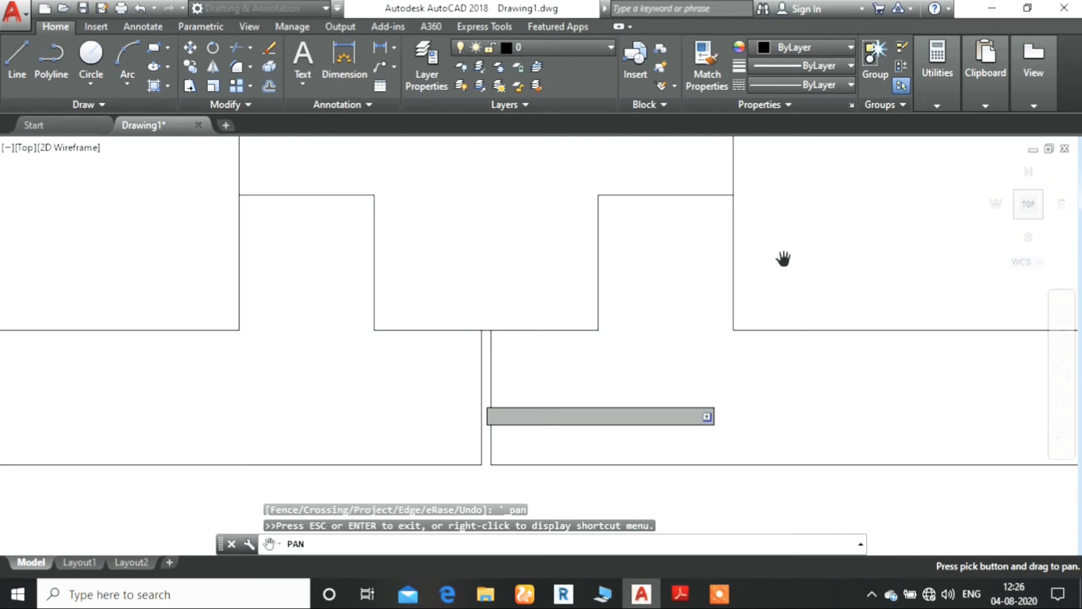
pyautogui.moveTo(581, 273); pyautogui.dragTo(524, 200)
pyautogui.rightClick(529, 197)
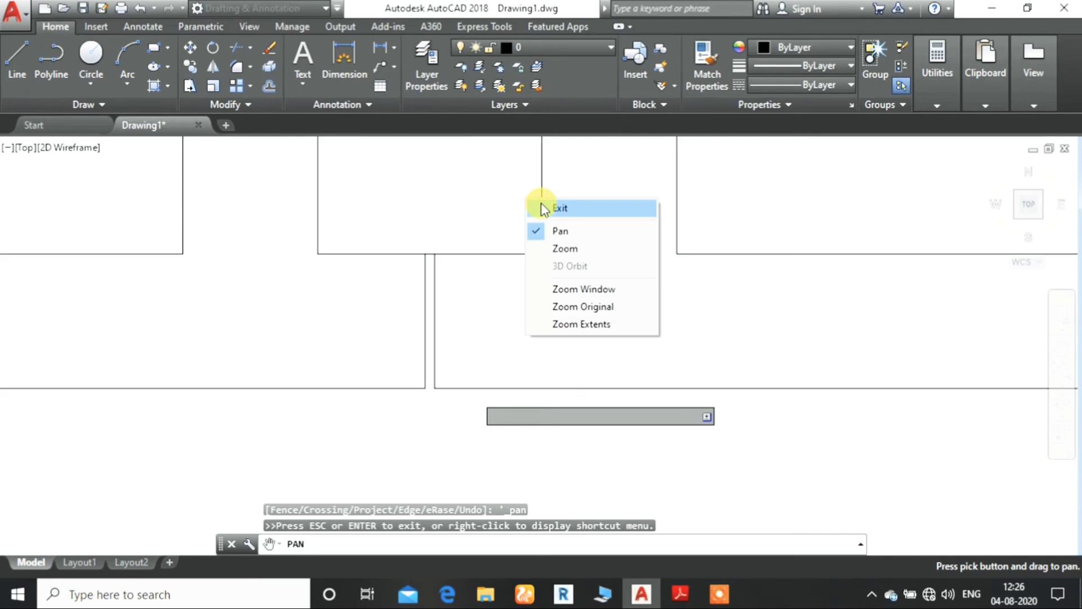
pyautogui.click(540, 208)
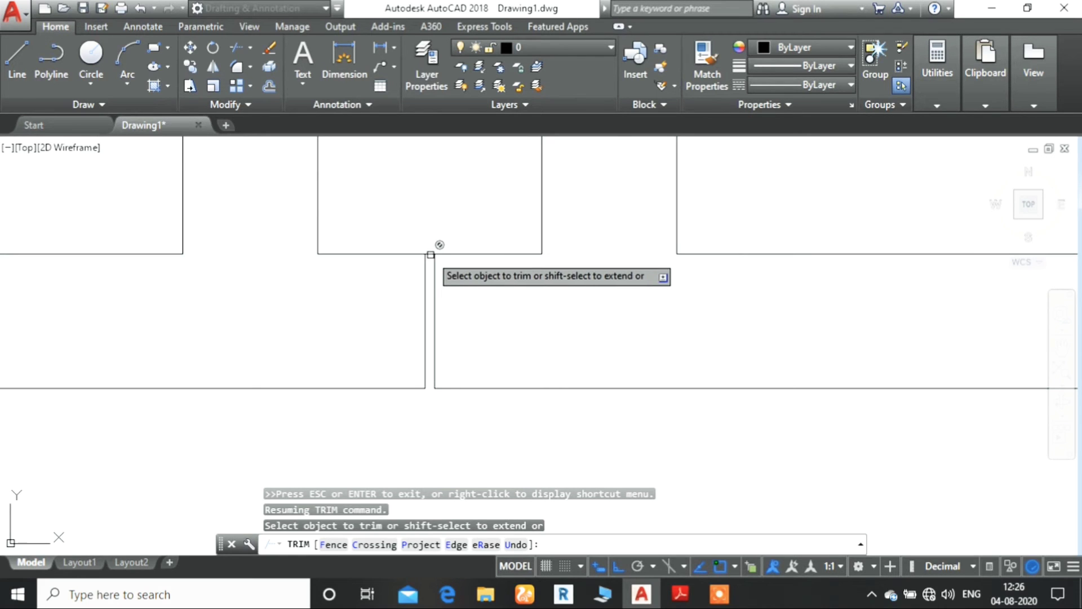
pyautogui.click(427, 252)
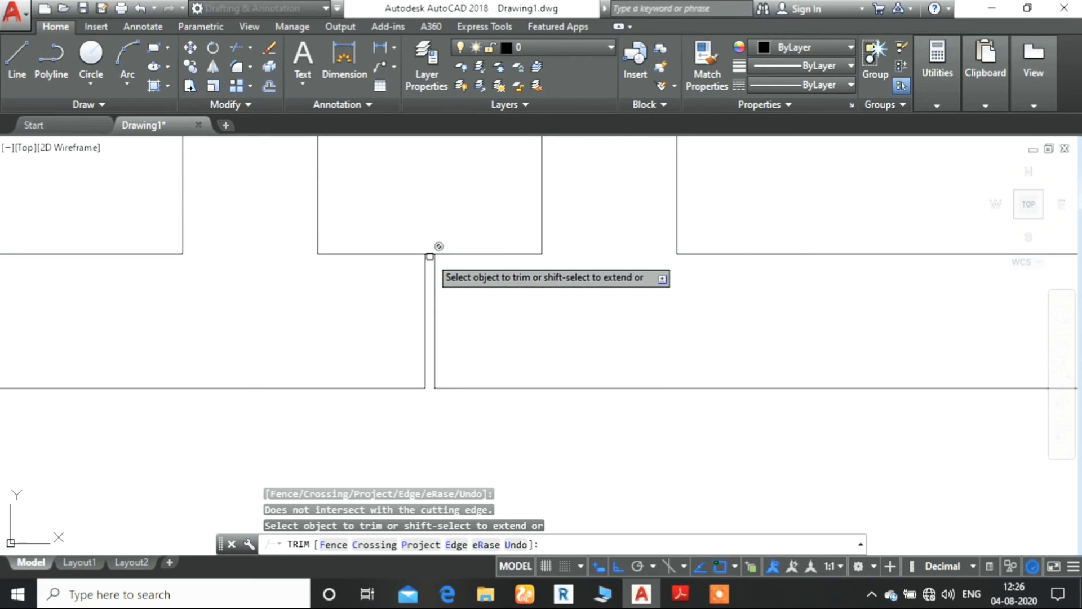
pyautogui.press('Escape')
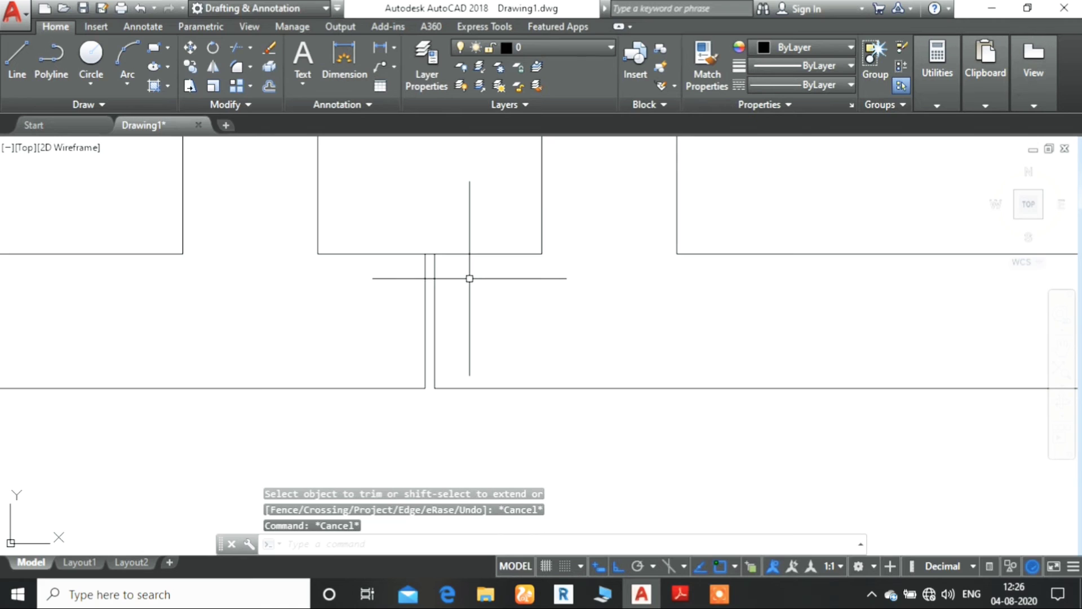
# Step: Erase the short extra segment between the second column's joint lines and trim the column's bottom edge across that gap
pyautogui.click(430, 254)
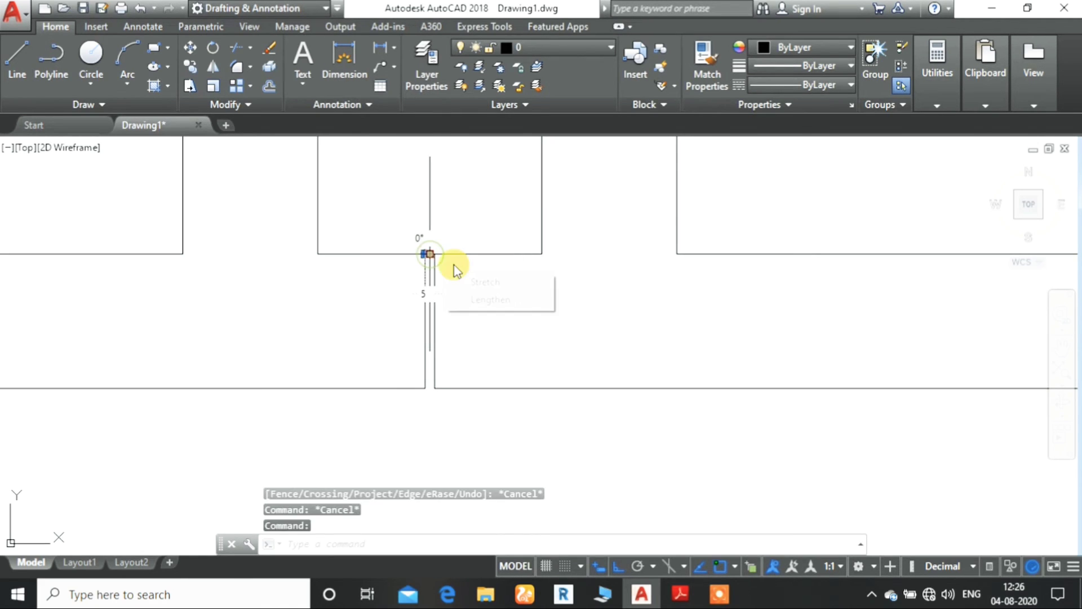
pyautogui.press('Delete')
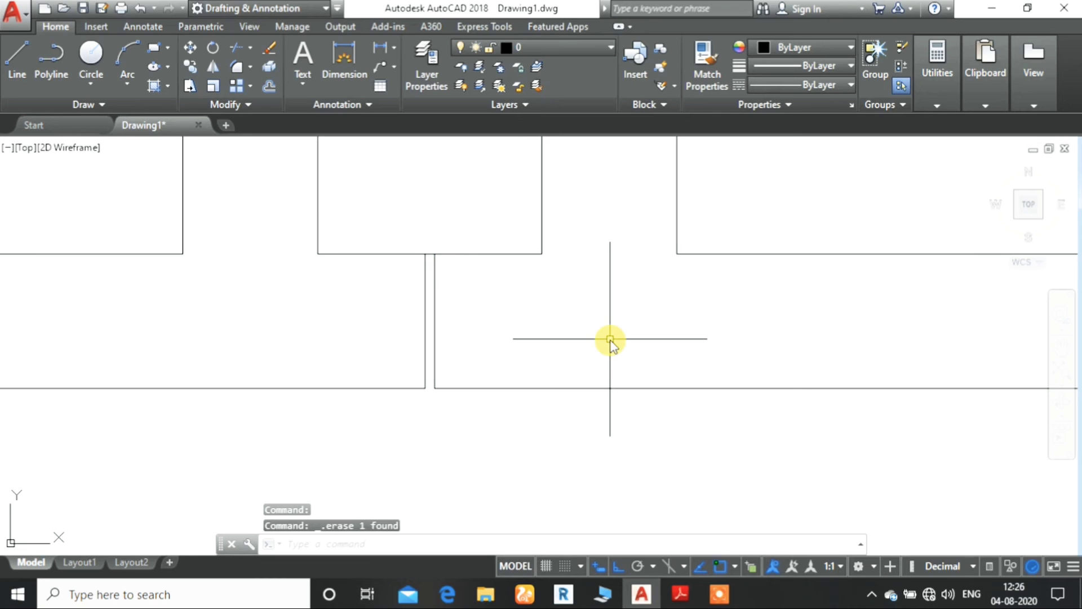
pyautogui.write('tr')
pyautogui.press('Return')
pyautogui.press('Return')
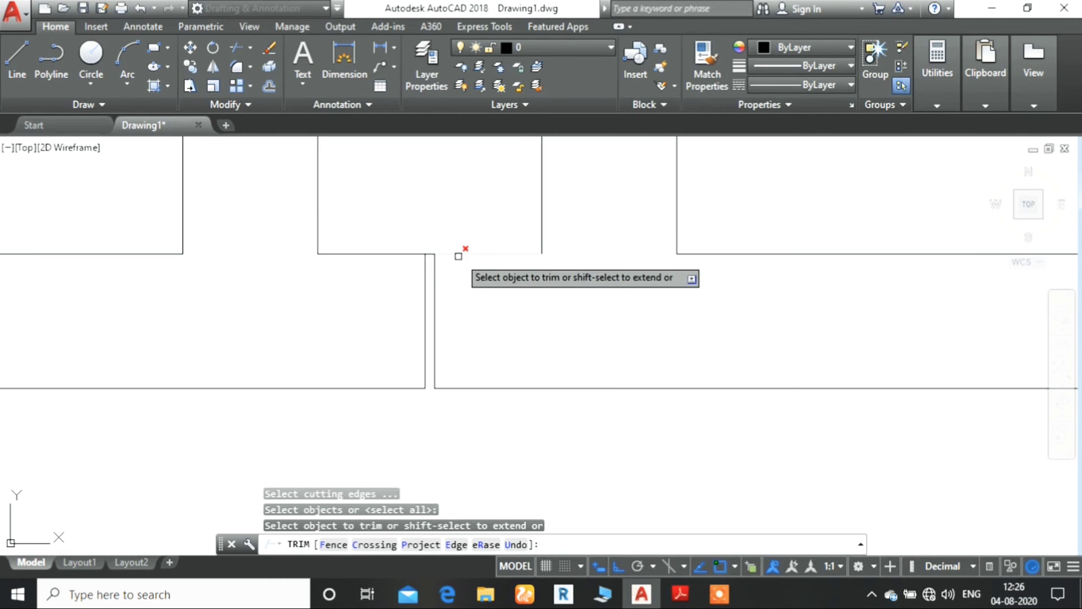
pyautogui.press('Escape')
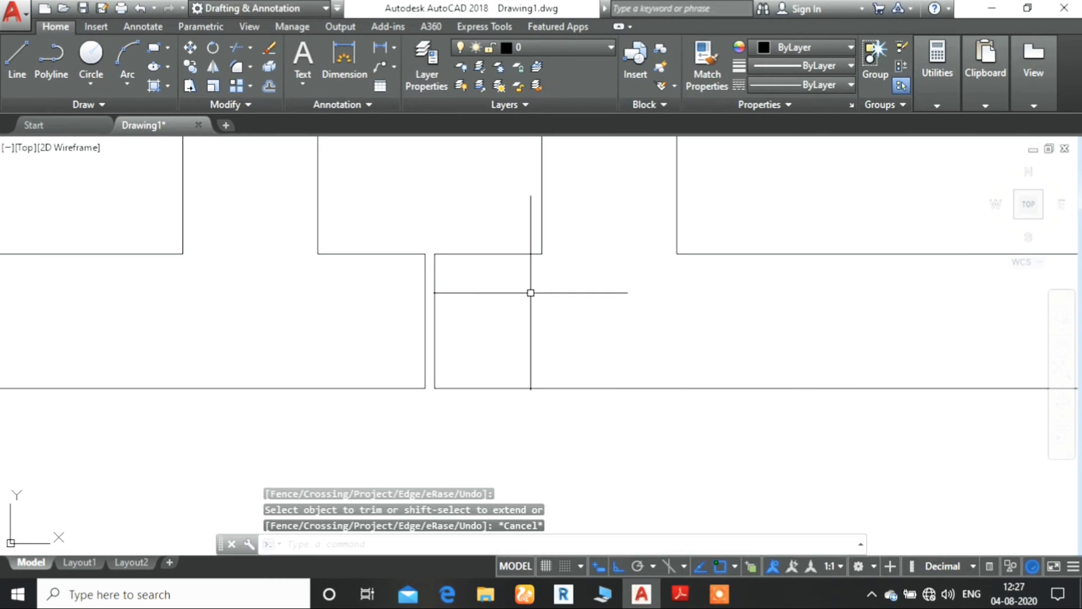
# Step: Examine the complete boundary wall plan, checking the open joints beneath the second and first columns
pyautogui.rightClick(529, 292)
pyautogui.click(570, 431)
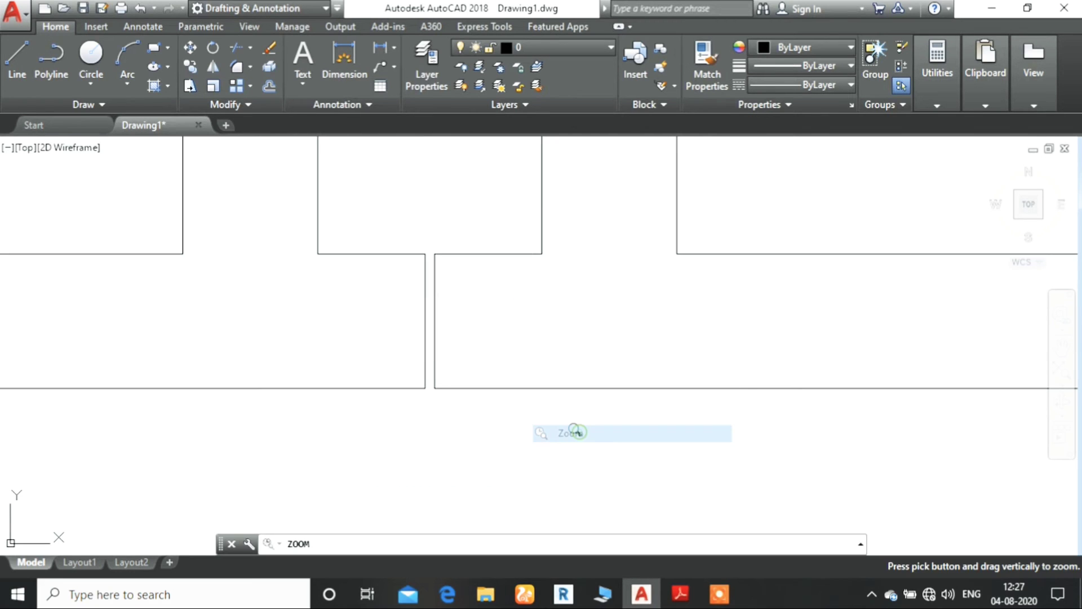
pyautogui.moveTo(620, 183)
pyautogui.mouseDown()
pyautogui.moveTo(566, 253)
pyautogui.moveTo(496, 417)
pyautogui.mouseUp()
pyautogui.moveTo(669, 222); pyautogui.dragTo(535, 416)
pyautogui.moveTo(726, 283); pyautogui.dragTo(551, 456)
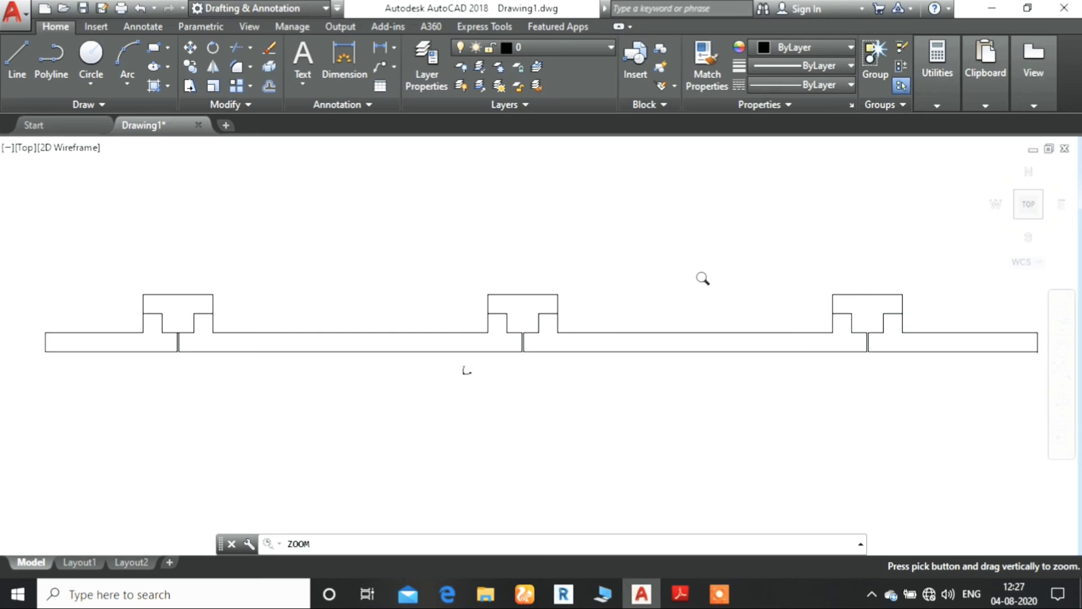
pyautogui.moveTo(700, 278); pyautogui.dragTo(648, 348)
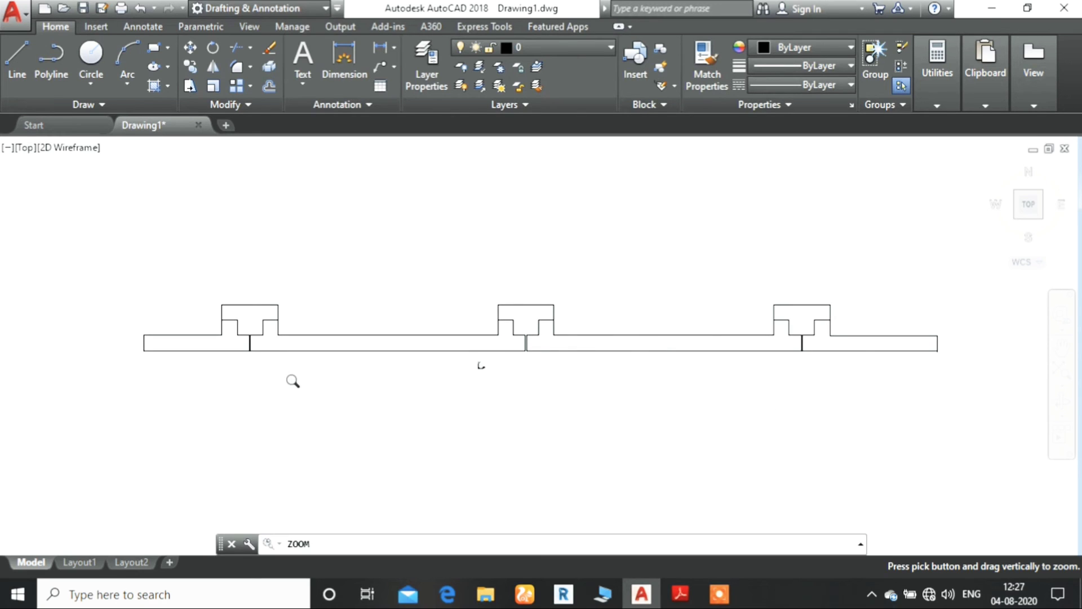
pyautogui.moveTo(292, 381); pyautogui.dragTo(262, 146)
pyautogui.moveTo(80, 350); pyautogui.dragTo(151, 224)
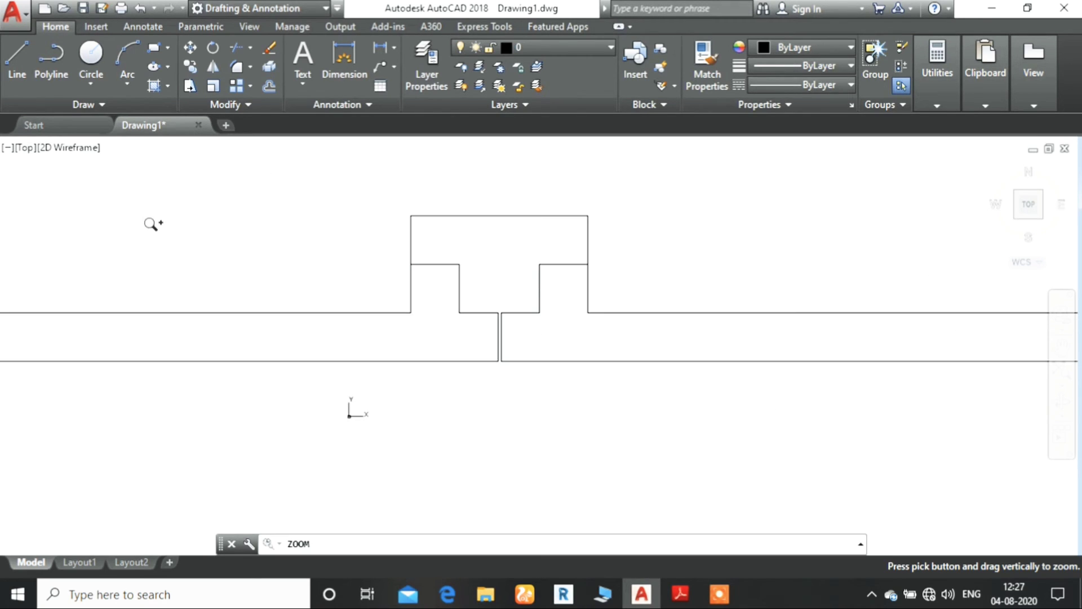
pyautogui.rightClick(174, 214)
pyautogui.click(210, 244)
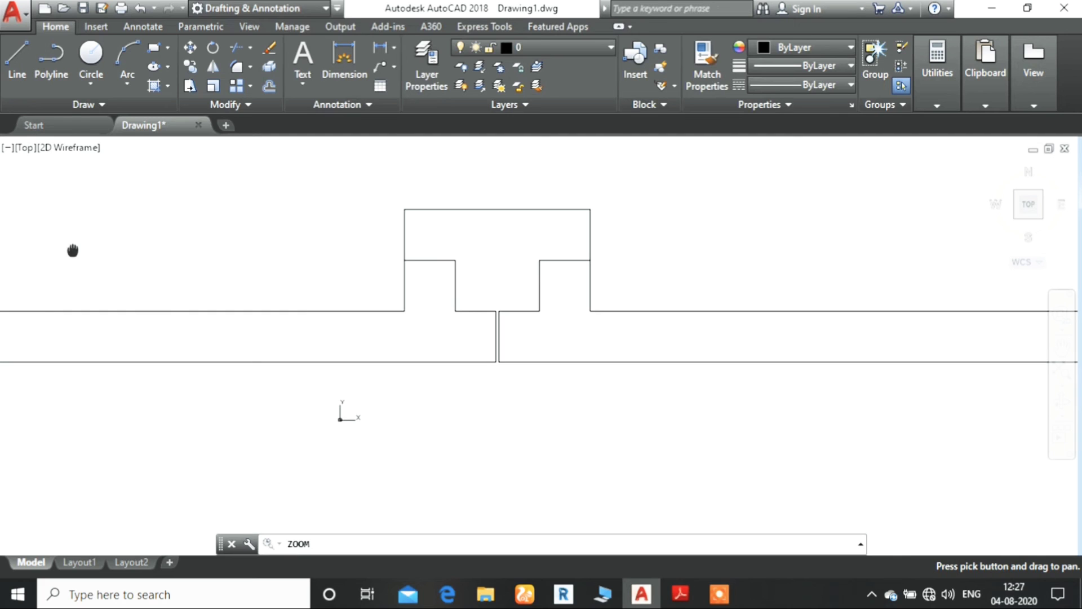
pyautogui.moveTo(76, 252); pyautogui.dragTo(708, 377)
pyautogui.moveTo(260, 333); pyautogui.dragTo(307, 248)
pyautogui.moveTo(312, 396); pyautogui.dragTo(344, 322)
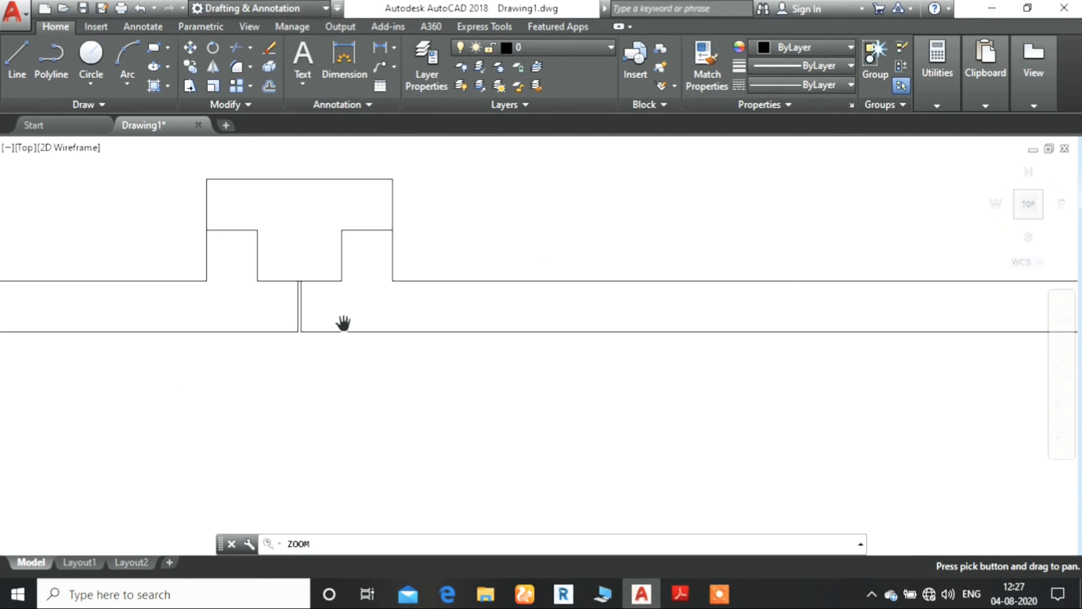
pyautogui.rightClick(343, 327)
pyautogui.click(367, 384)
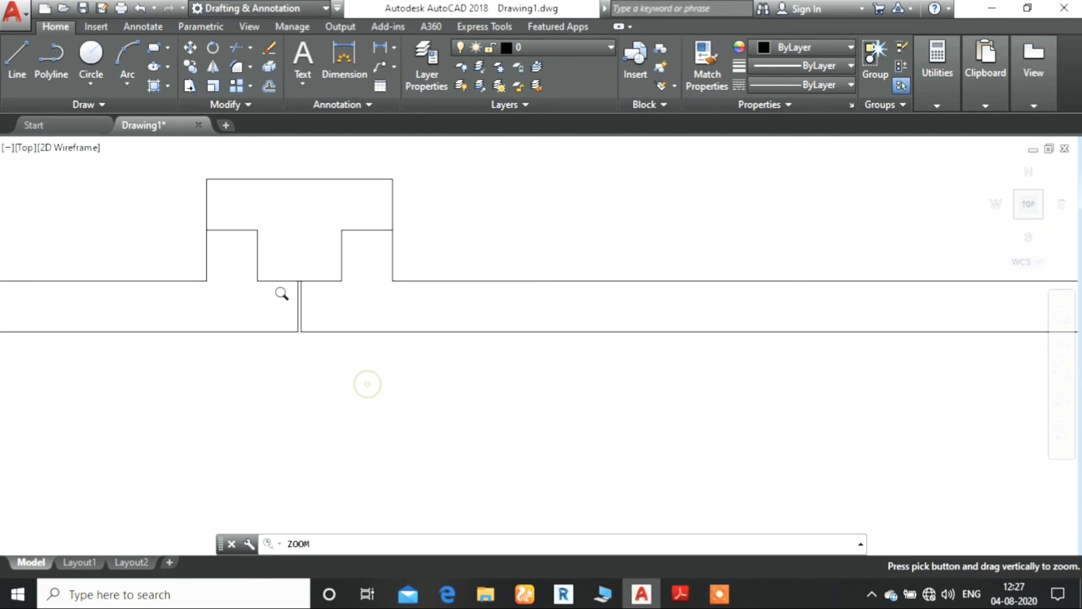
pyautogui.moveTo(281, 293); pyautogui.dragTo(176, 234)
pyautogui.rightClick(185, 231)
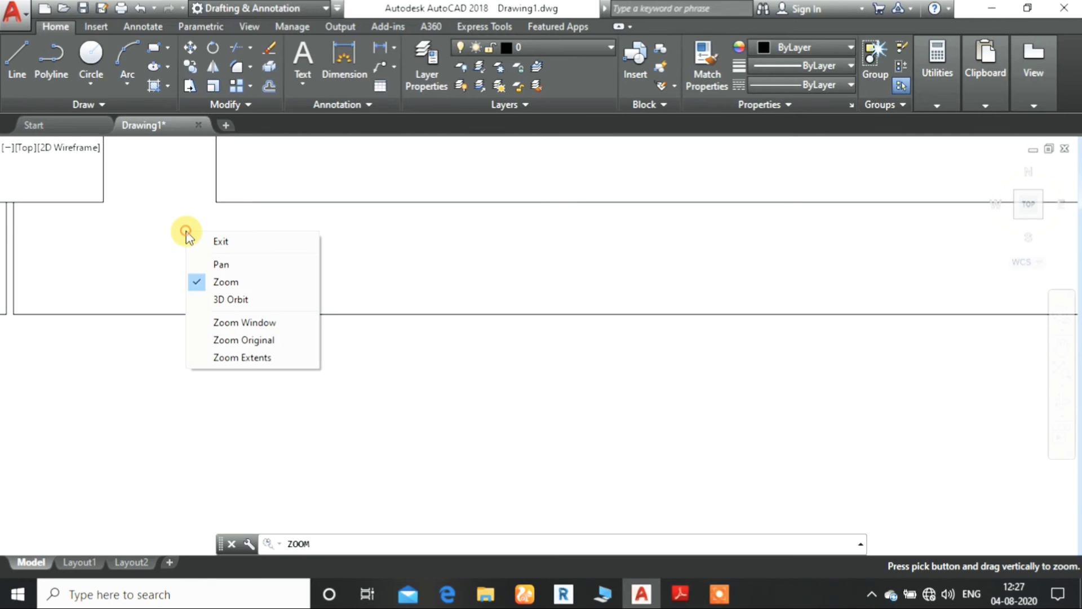
pyautogui.click(213, 263)
pyautogui.moveTo(111, 242); pyautogui.dragTo(503, 306)
pyautogui.rightClick(476, 304)
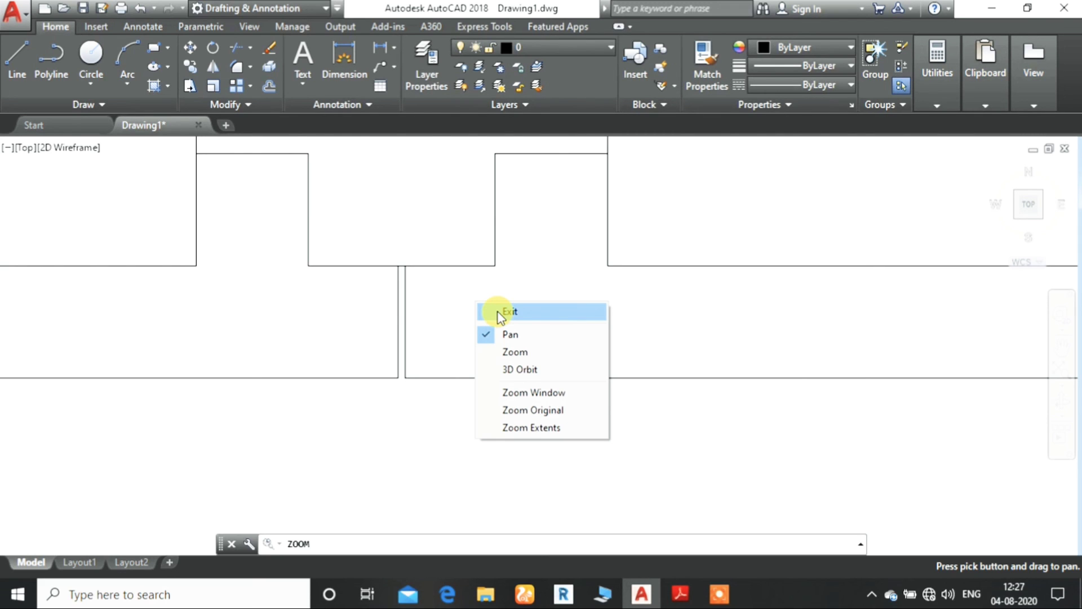
pyautogui.click(501, 312)
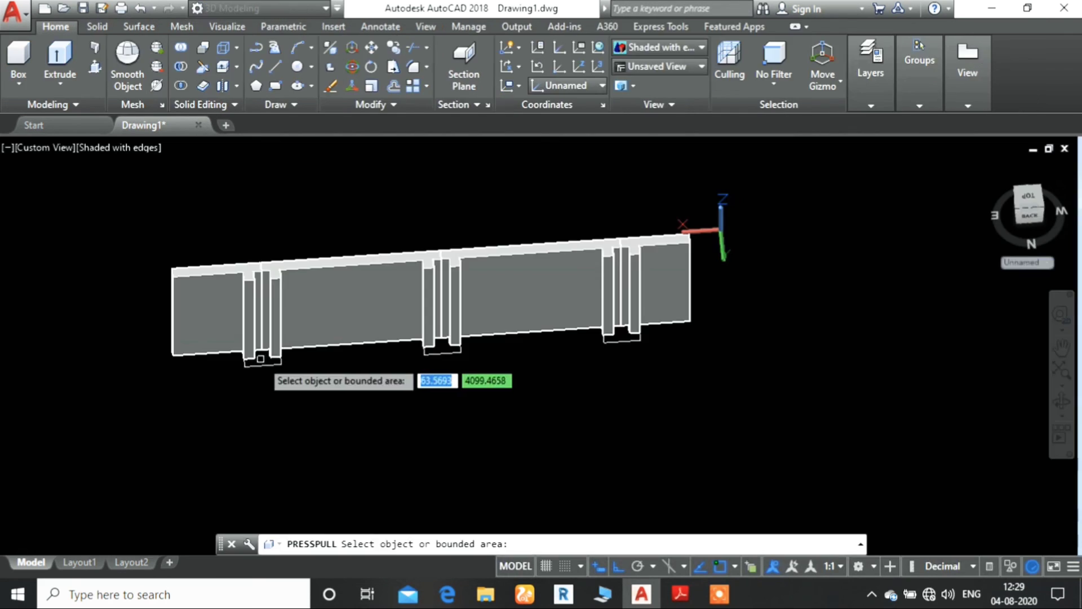